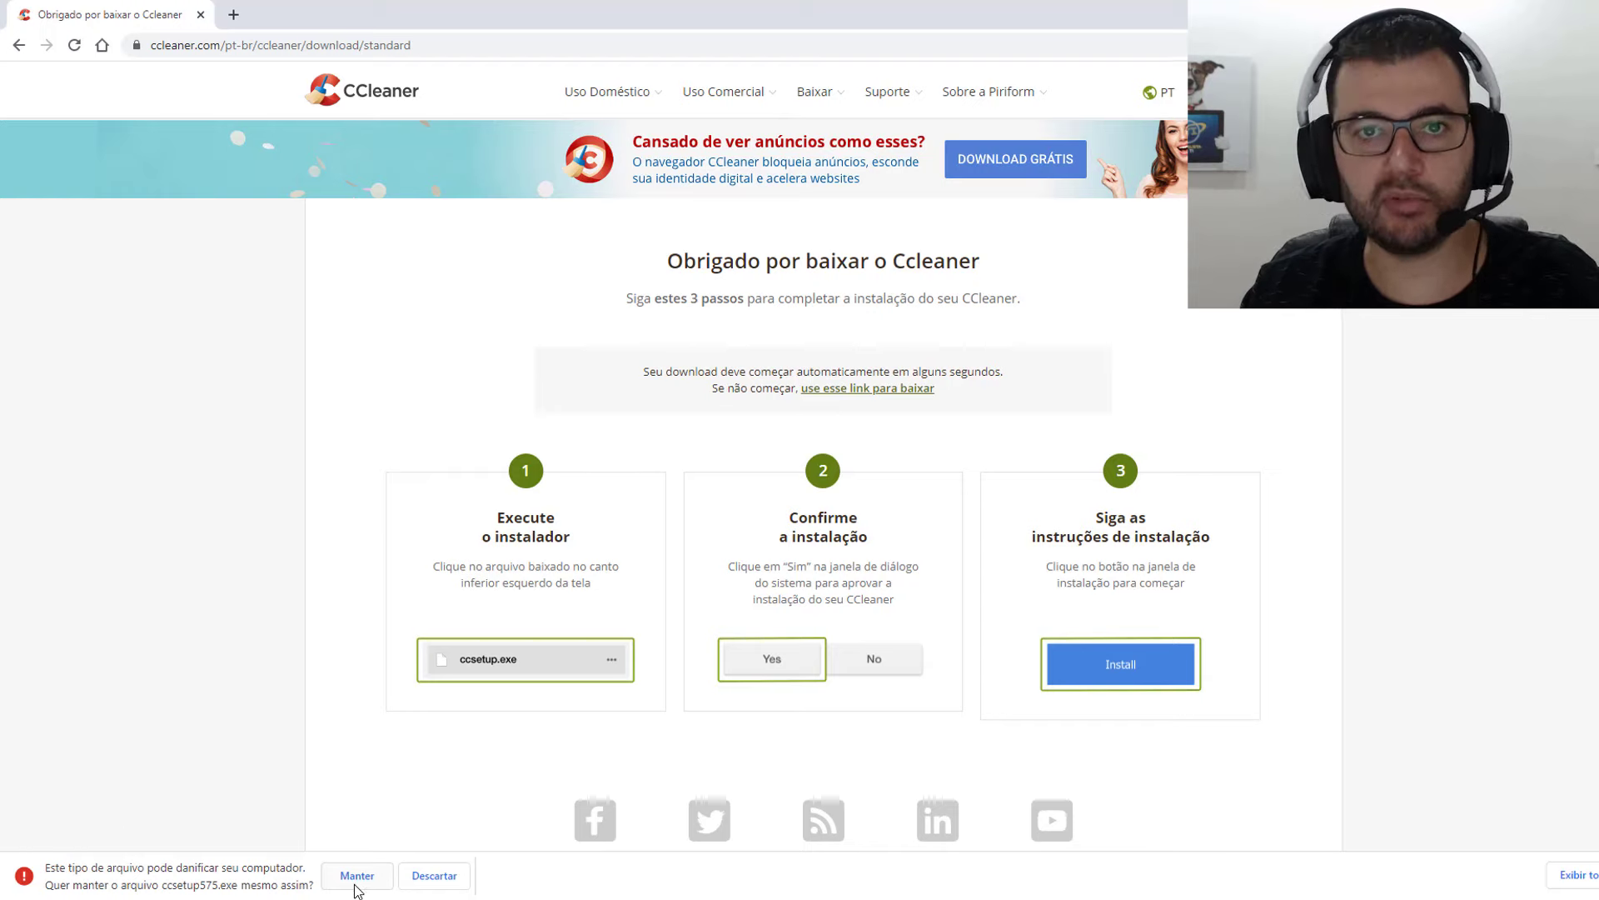
Step: Keep and run the downloaded ccsetup575.exe and install CCleaner, declining the Avast Free Antivirus offer
{"action": "left_click", "coordinate": [355, 884]}
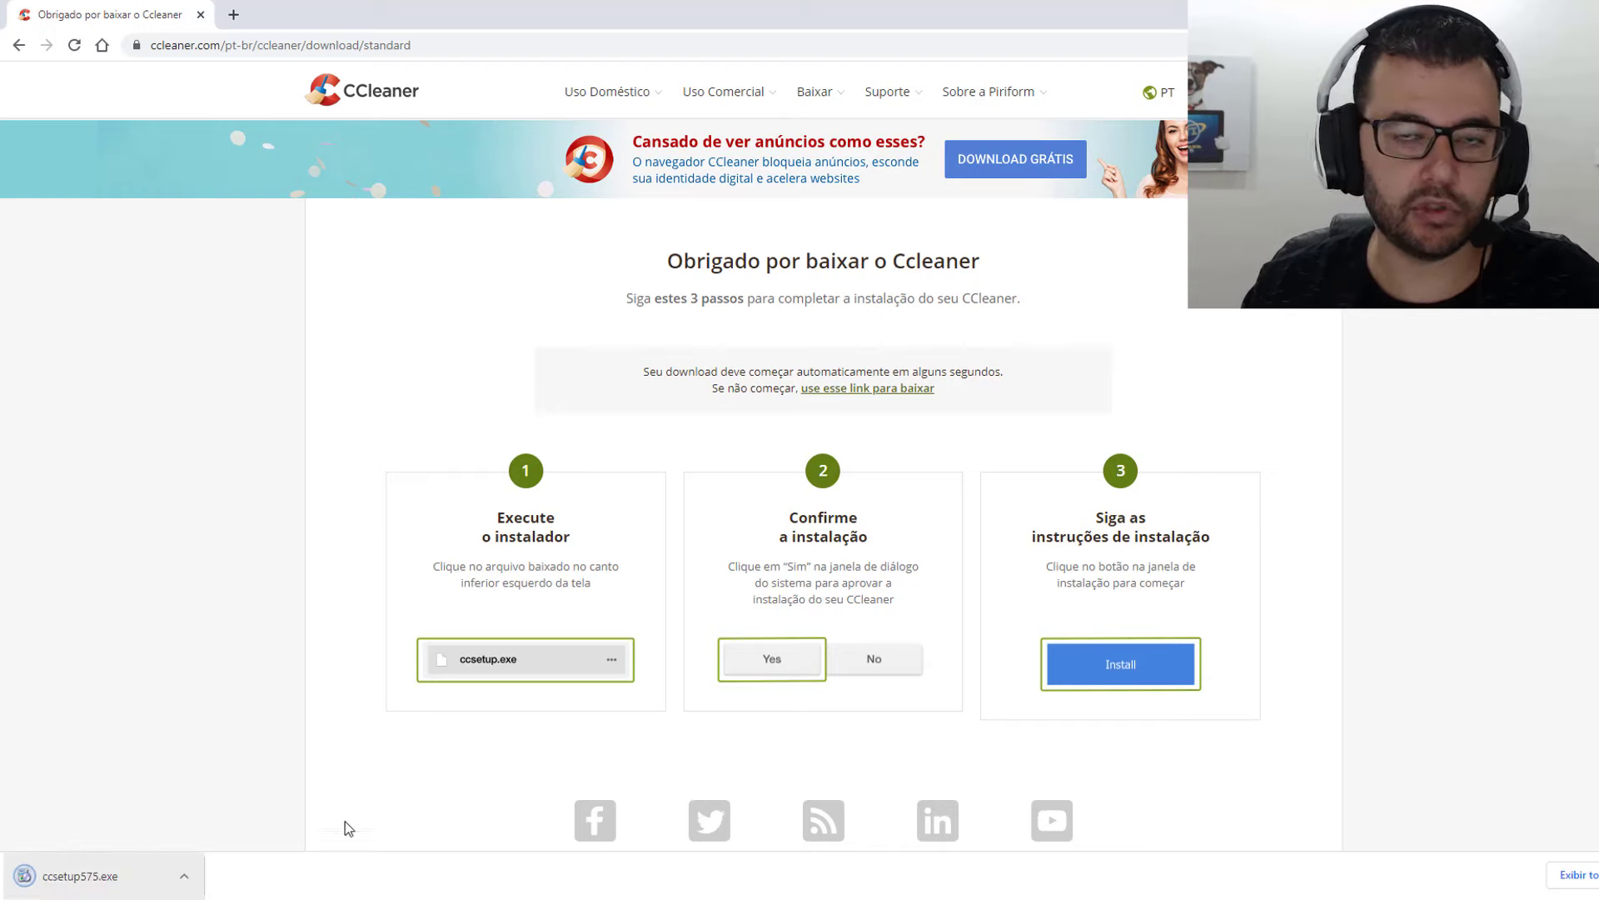
{"action": "left_click", "coordinate": [130, 866]}
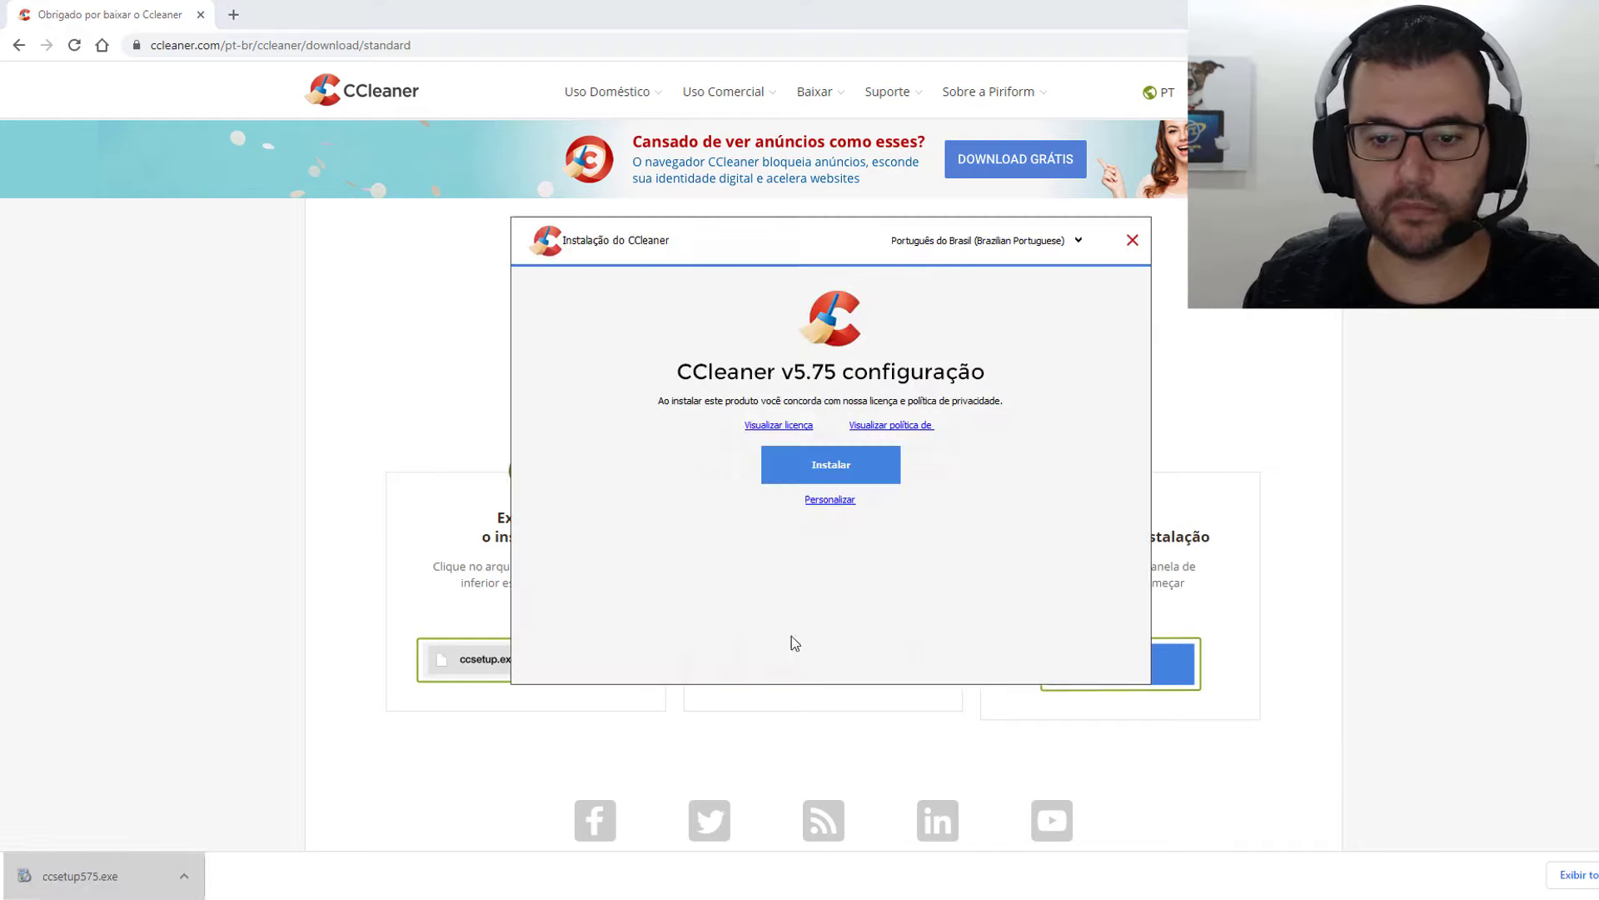
{"action": "left_click", "coordinate": [838, 510]}
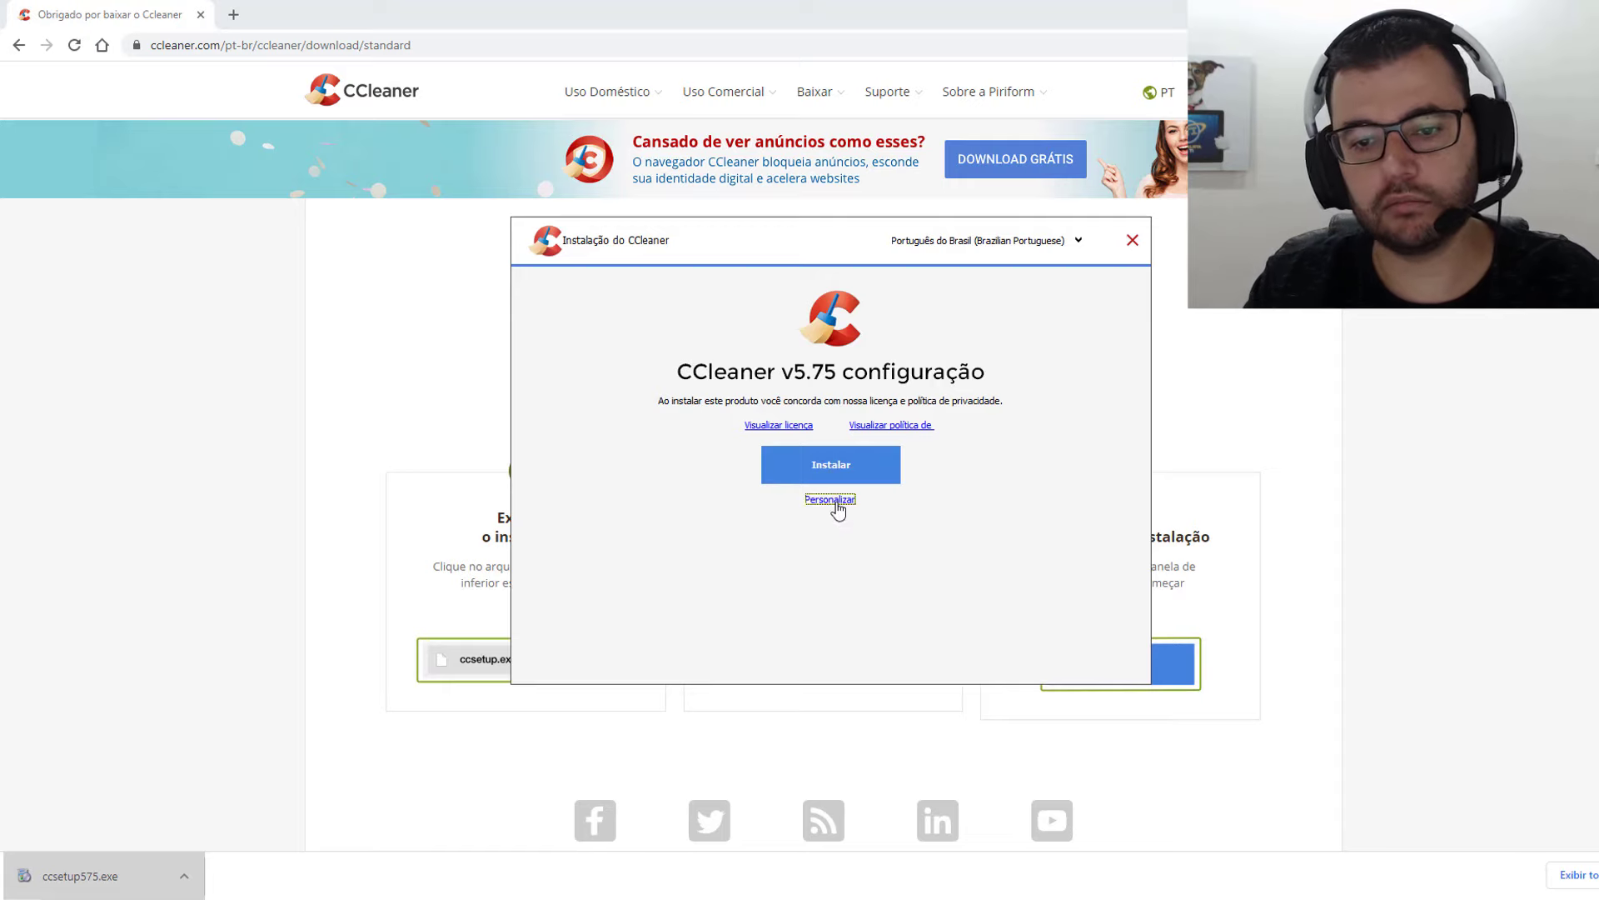
{"action": "left_click", "coordinate": [864, 459]}
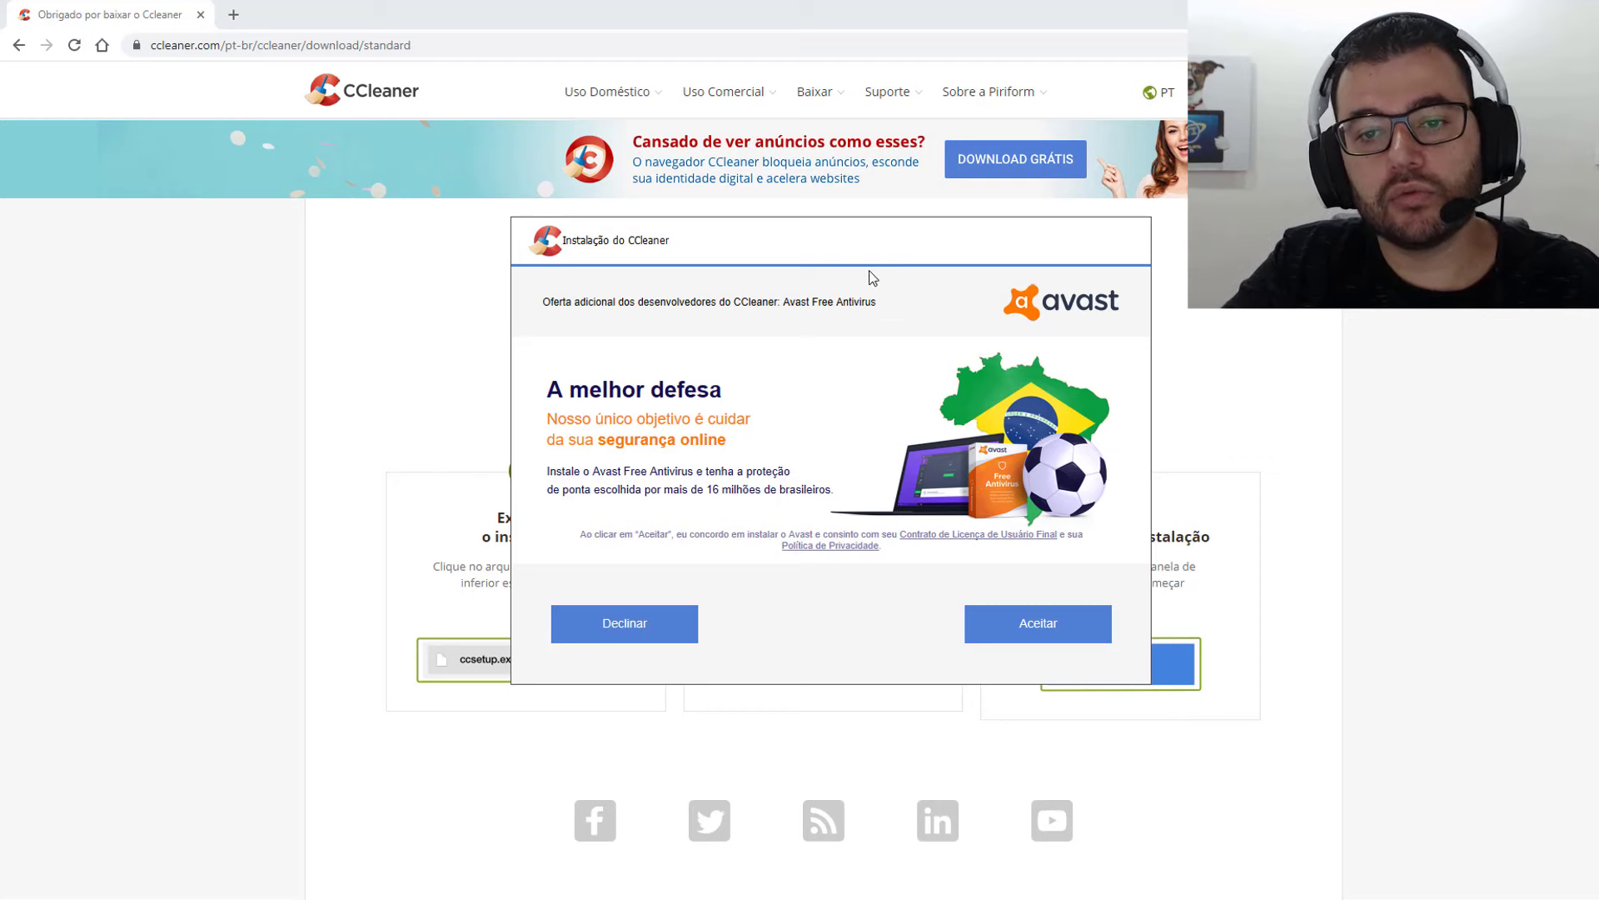
{"action": "left_click_drag", "start_coordinate": [889, 235], "coordinate": [868, 231]}
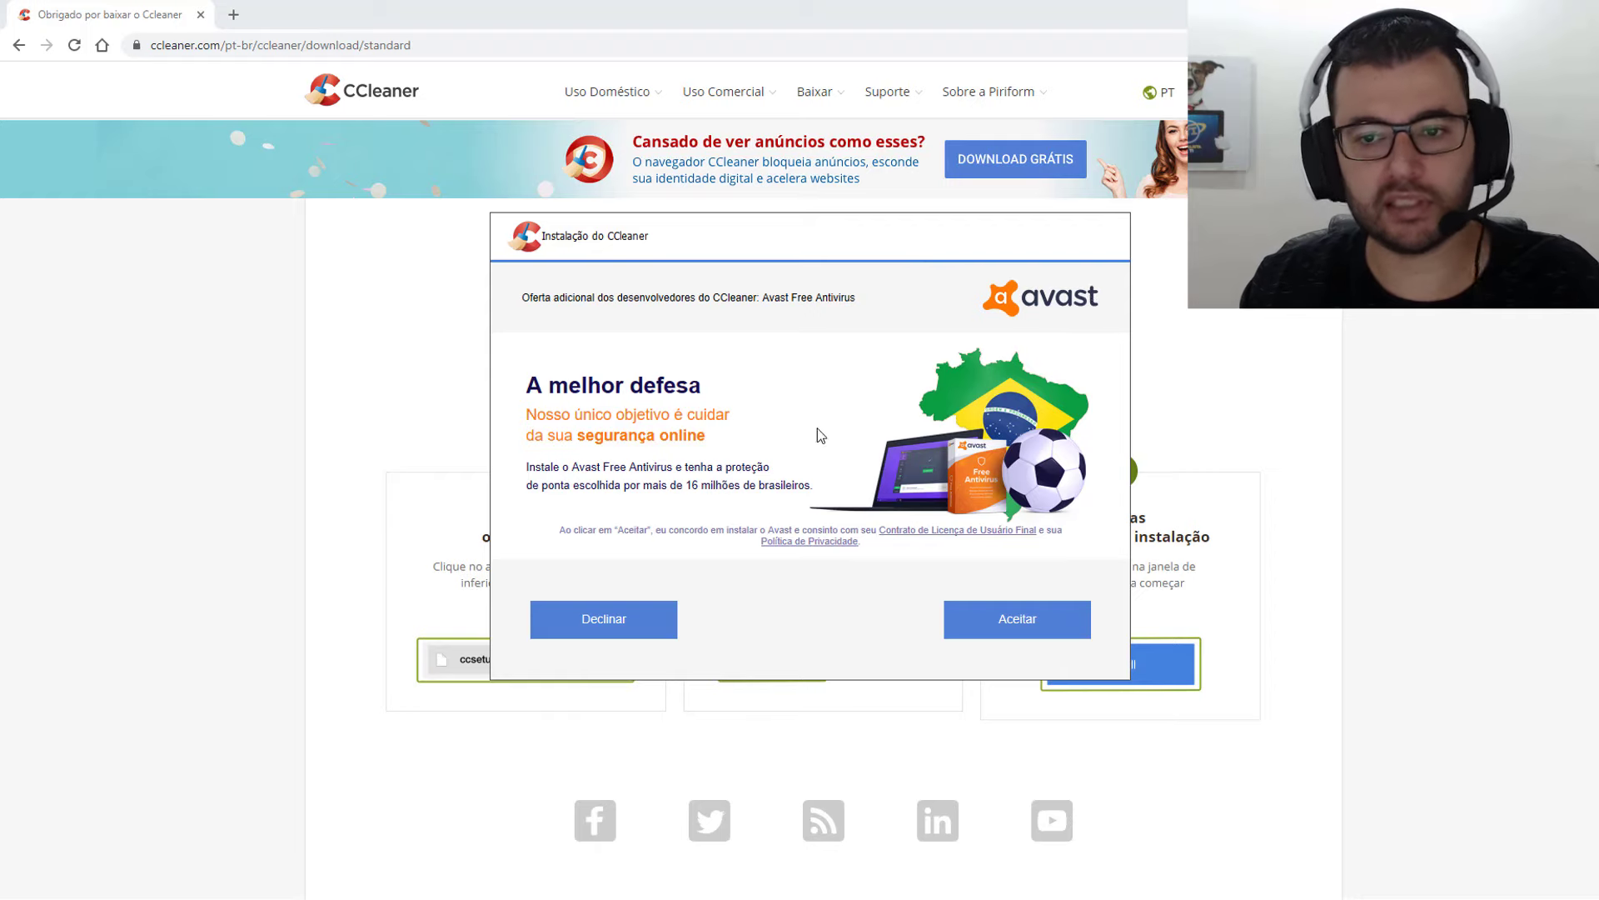
{"action": "left_click", "coordinate": [597, 618]}
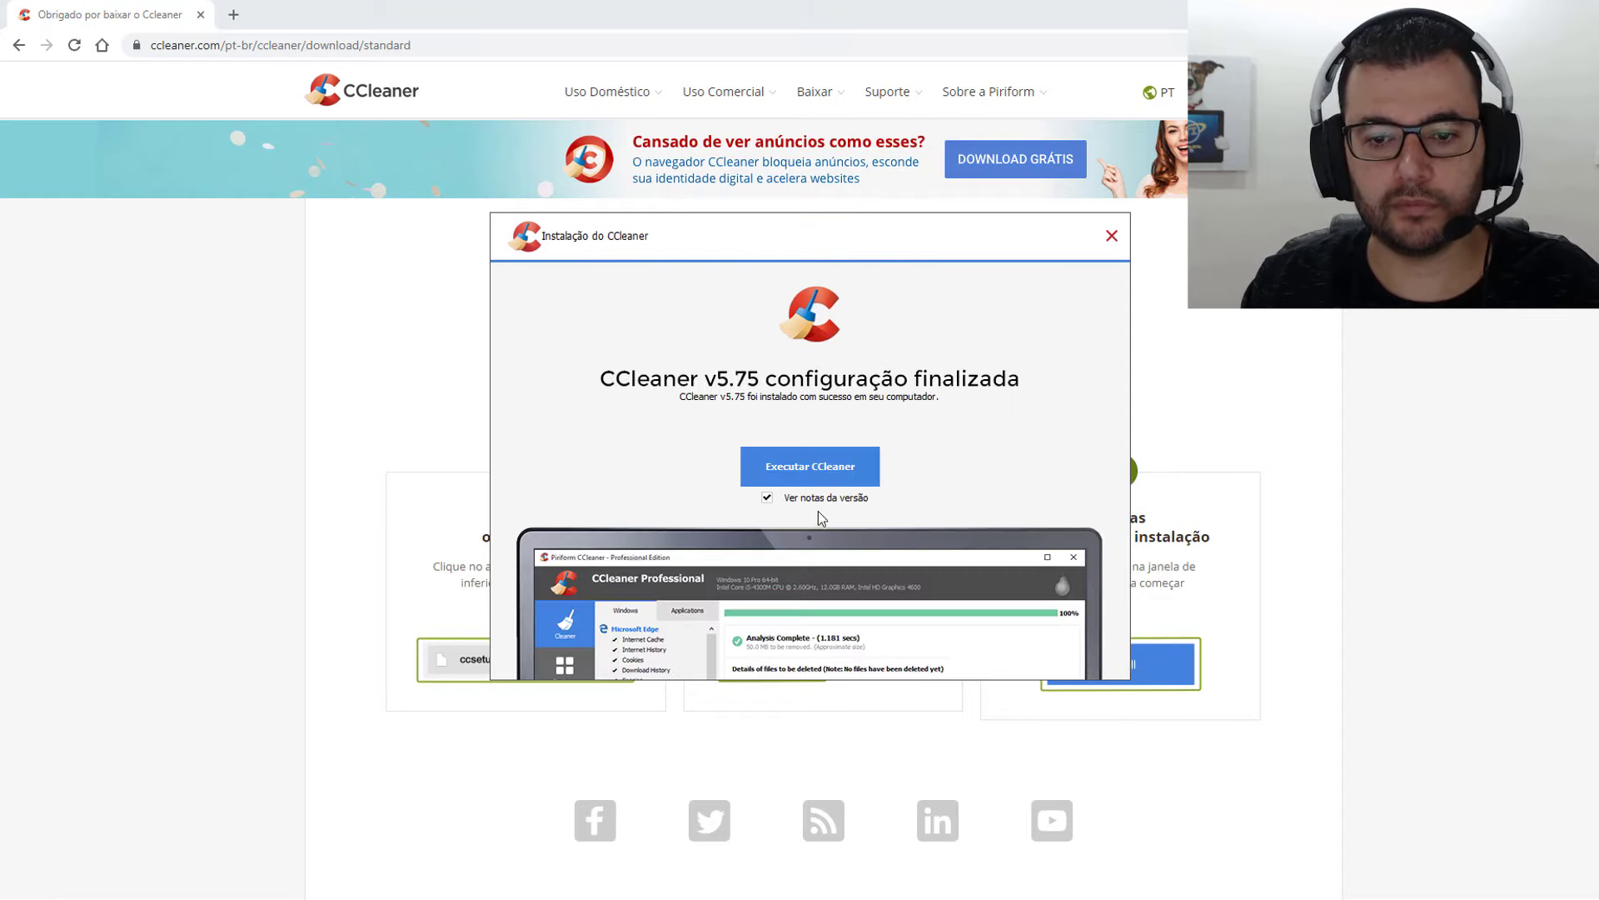
Step: Launch CCleaner from the finished setup with "Ver notas da versão" disabled
{"action": "left_click", "coordinate": [826, 499]}
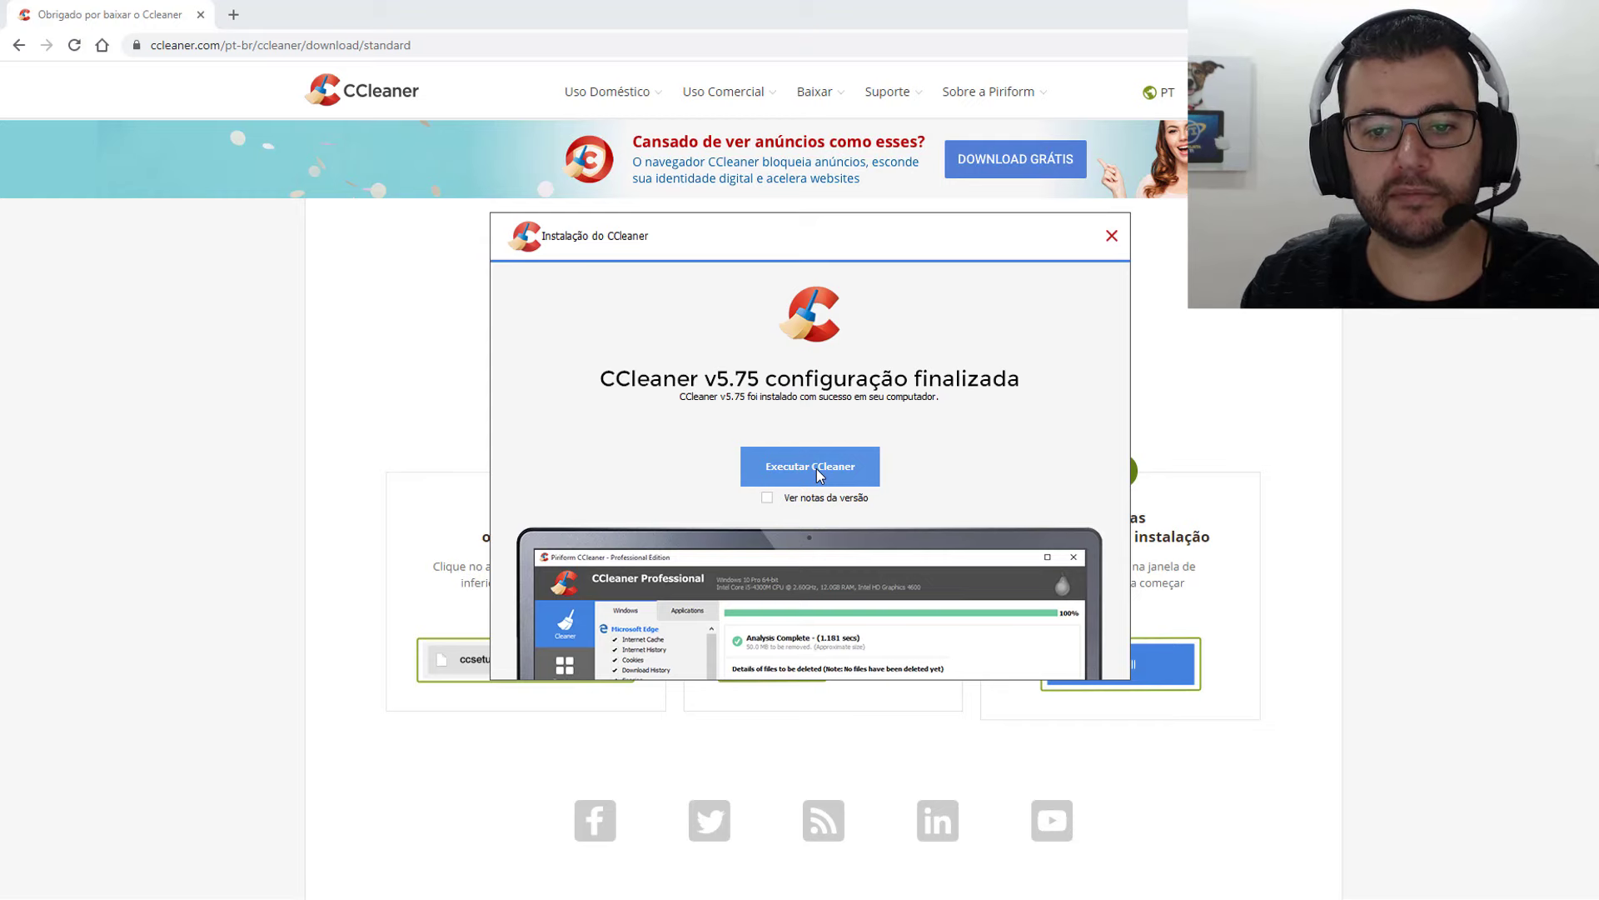
{"action": "left_click", "coordinate": [819, 475]}
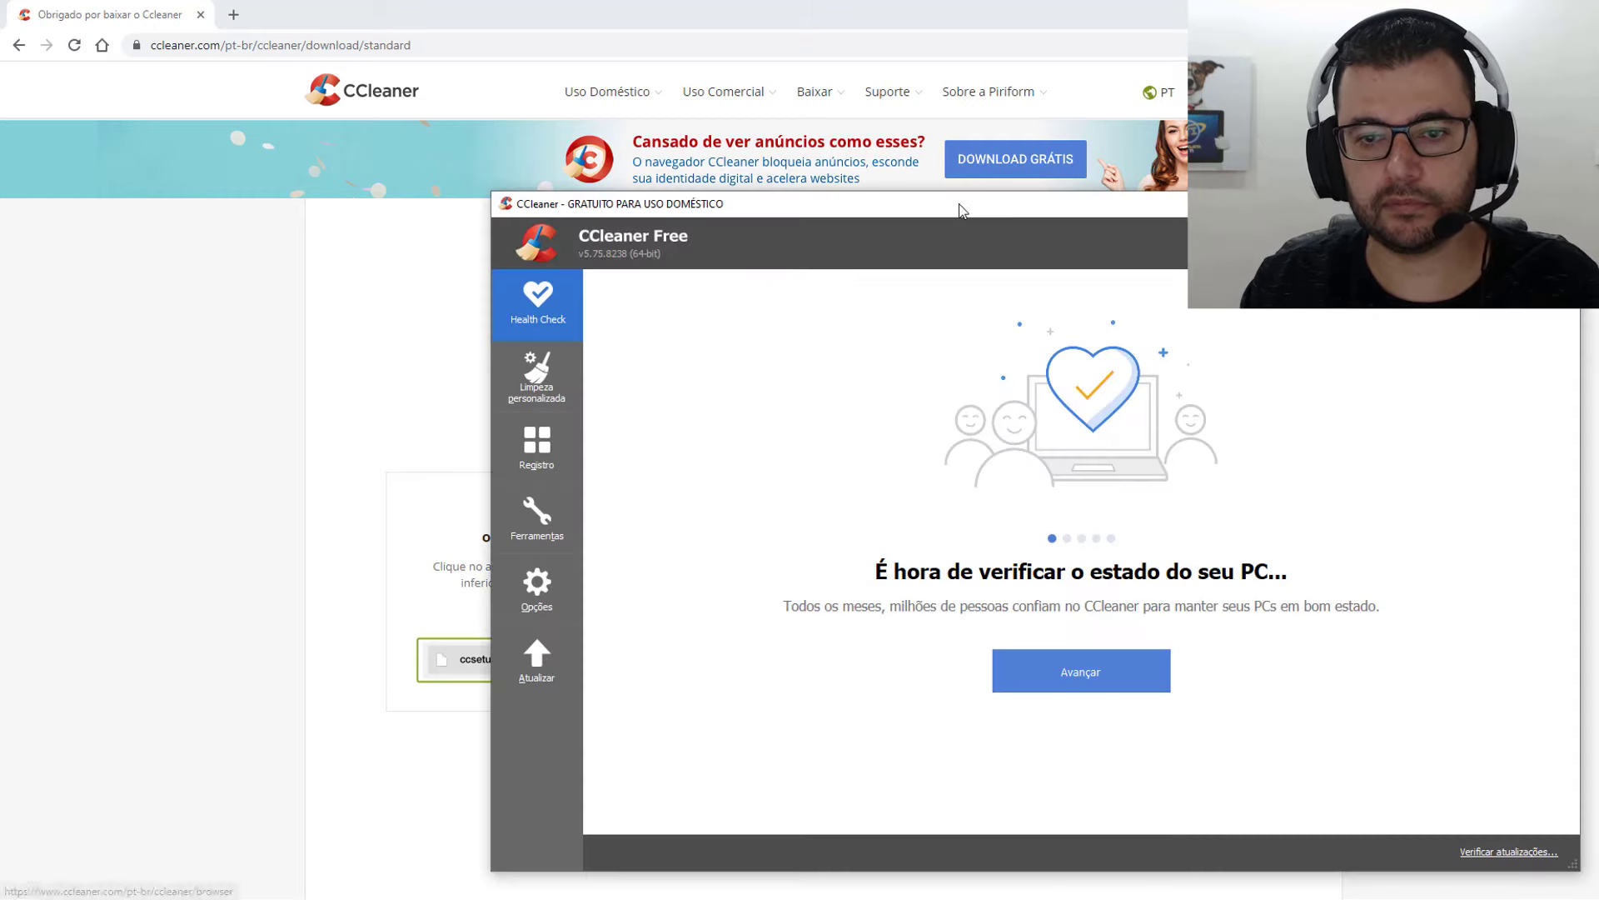
{"action": "left_click_drag", "start_coordinate": [962, 210], "coordinate": [781, 89]}
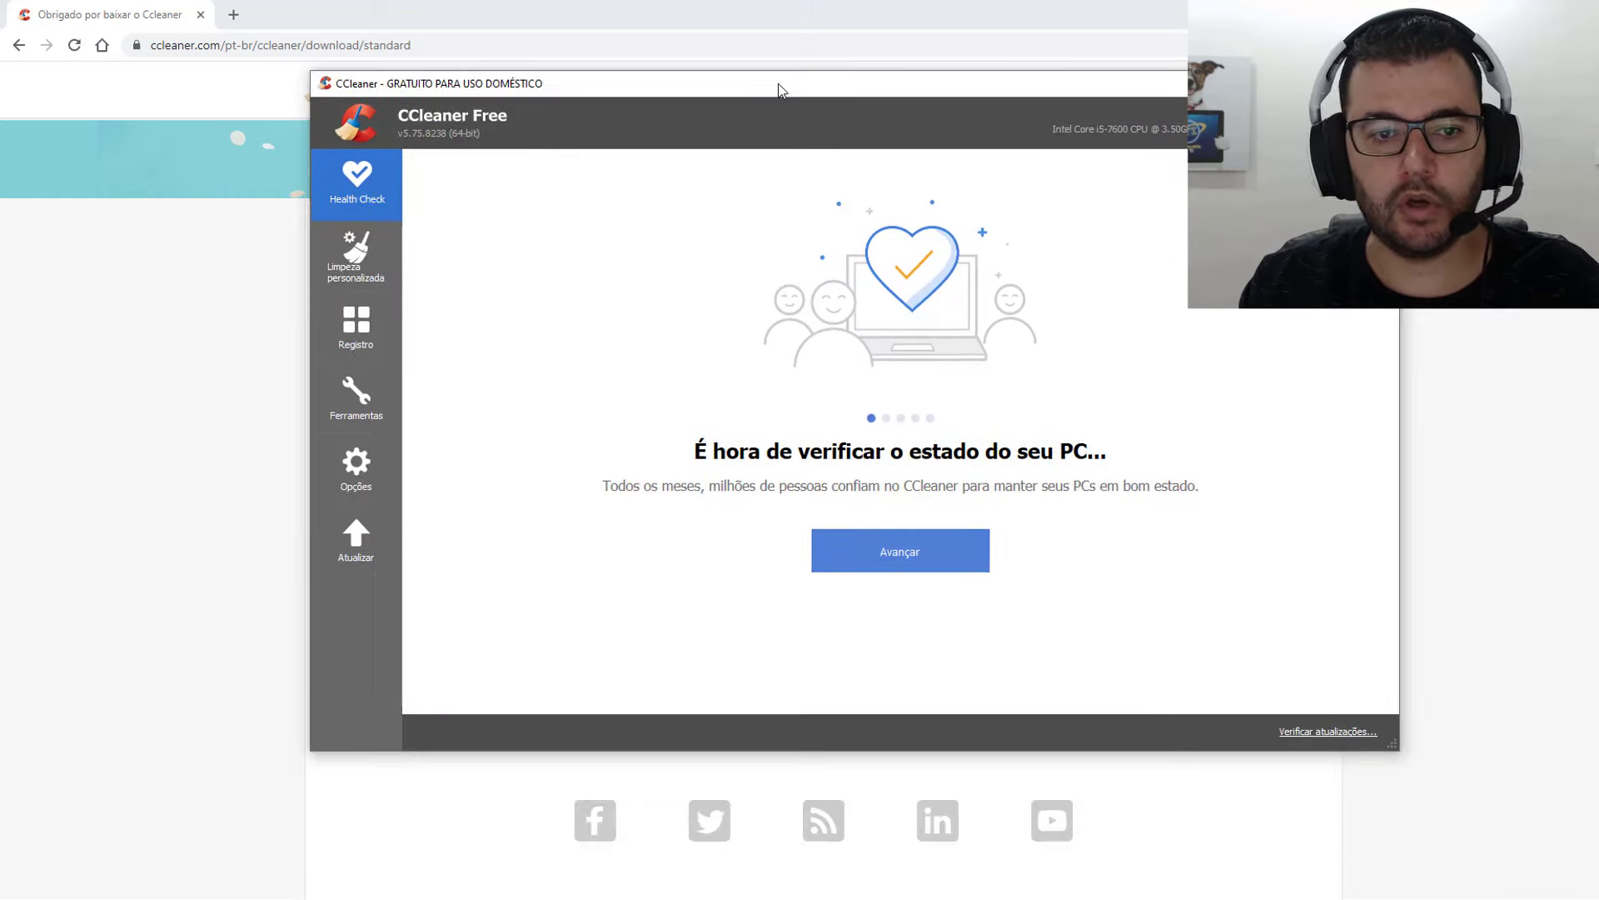
Step: Open Limpeza personalizada and review which Windows browser, Explorer, system and advanced items are selected for cleaning
{"action": "left_click", "coordinate": [370, 262]}
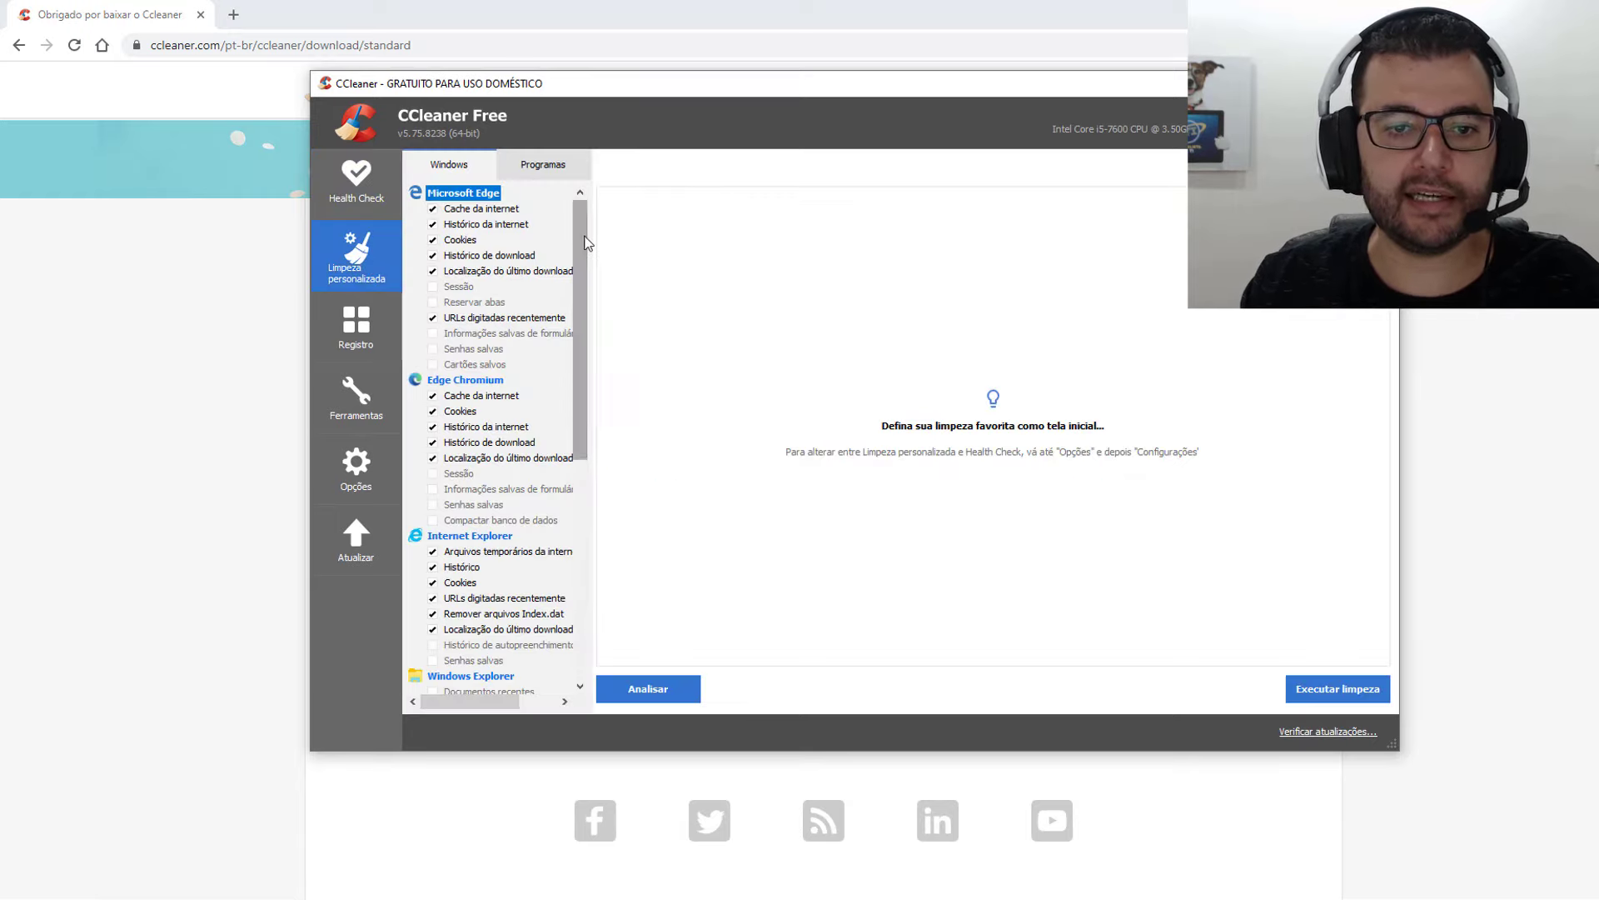
{"action": "mouse_move", "coordinate": [581, 242]}
{"action": "left_mouse_down"}
{"action": "mouse_move", "coordinate": [576, 592]}
{"action": "mouse_move", "coordinate": [573, 215]}
{"action": "left_mouse_up"}
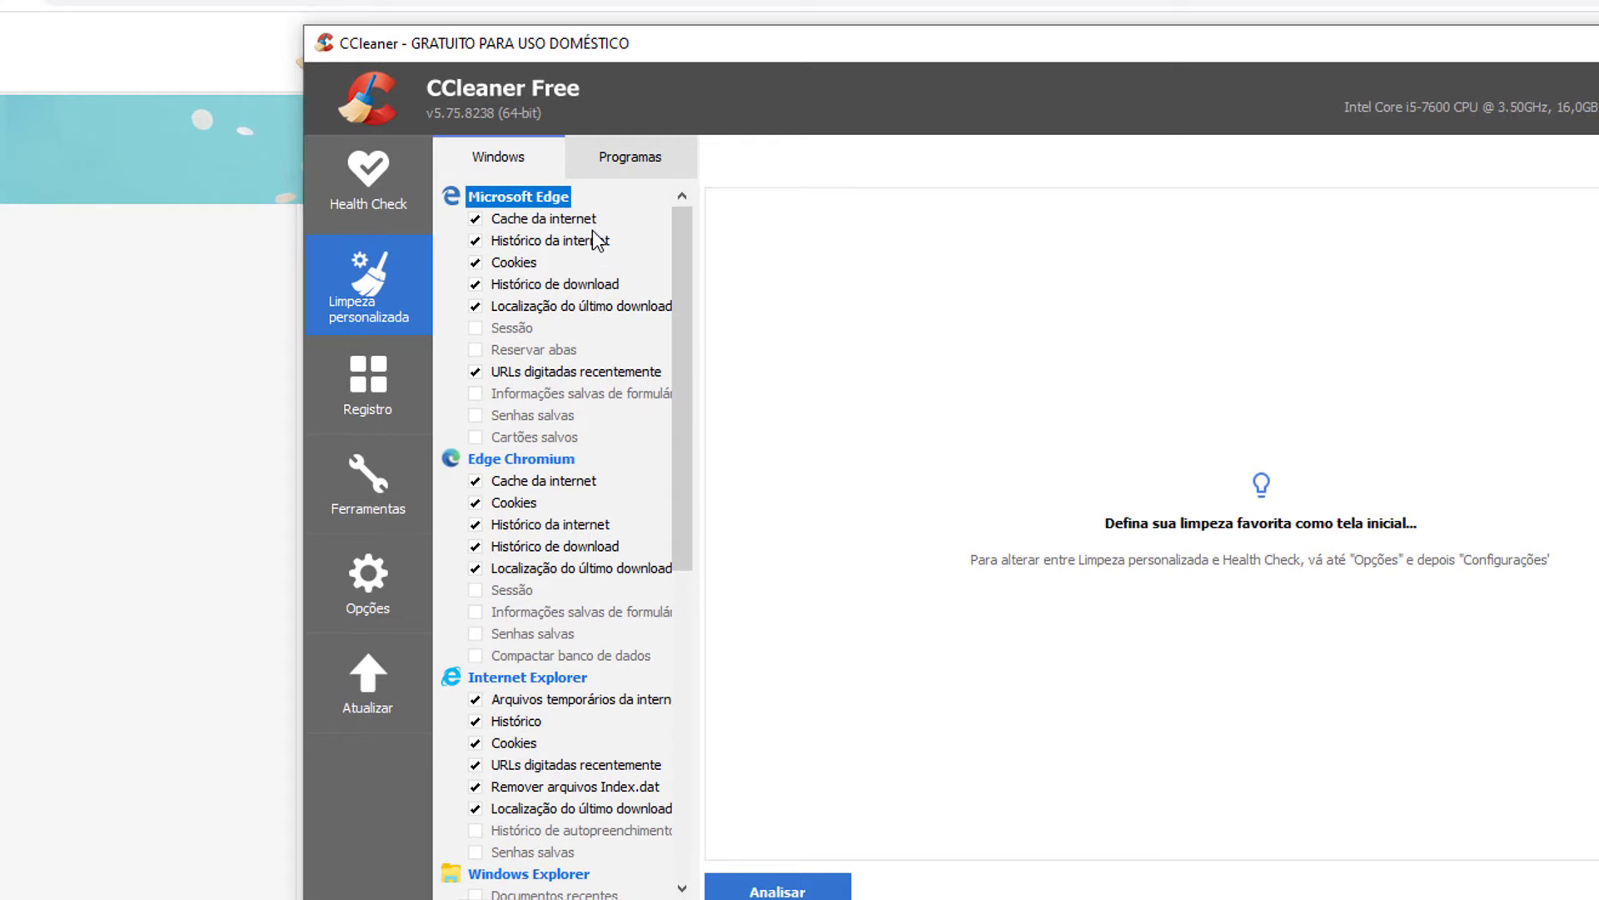
{"action": "left_click_drag", "start_coordinate": [842, 28], "coordinate": [885, 530]}
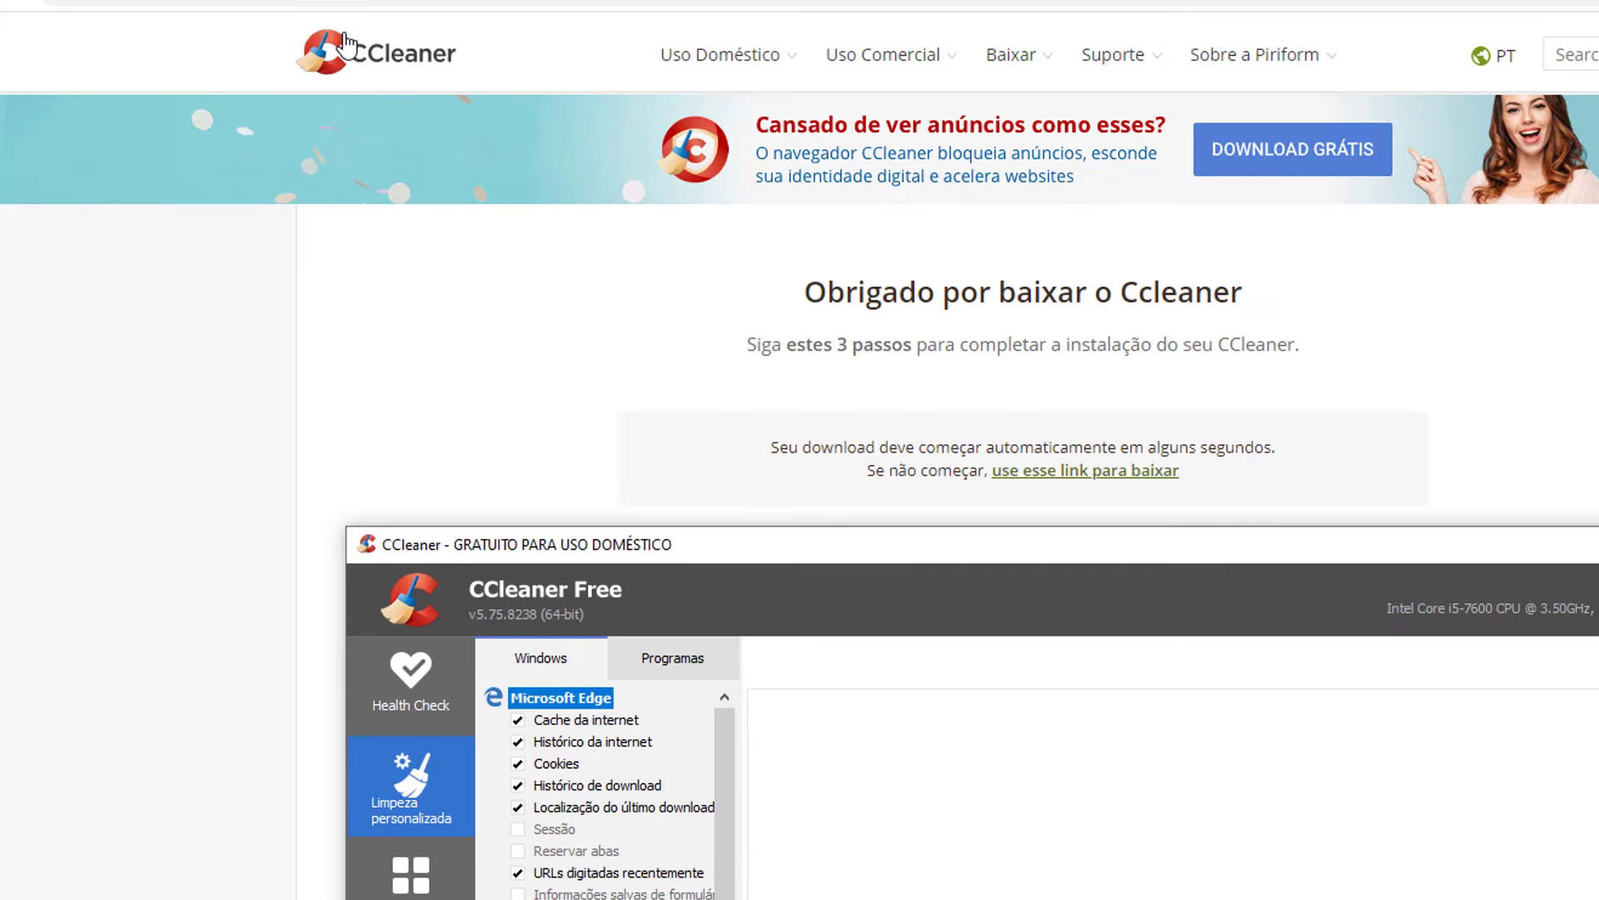
{"action": "mouse_move", "coordinate": [883, 54]}
{"action": "left_click_drag", "start_coordinate": [1147, 543], "coordinate": [1046, 115]}
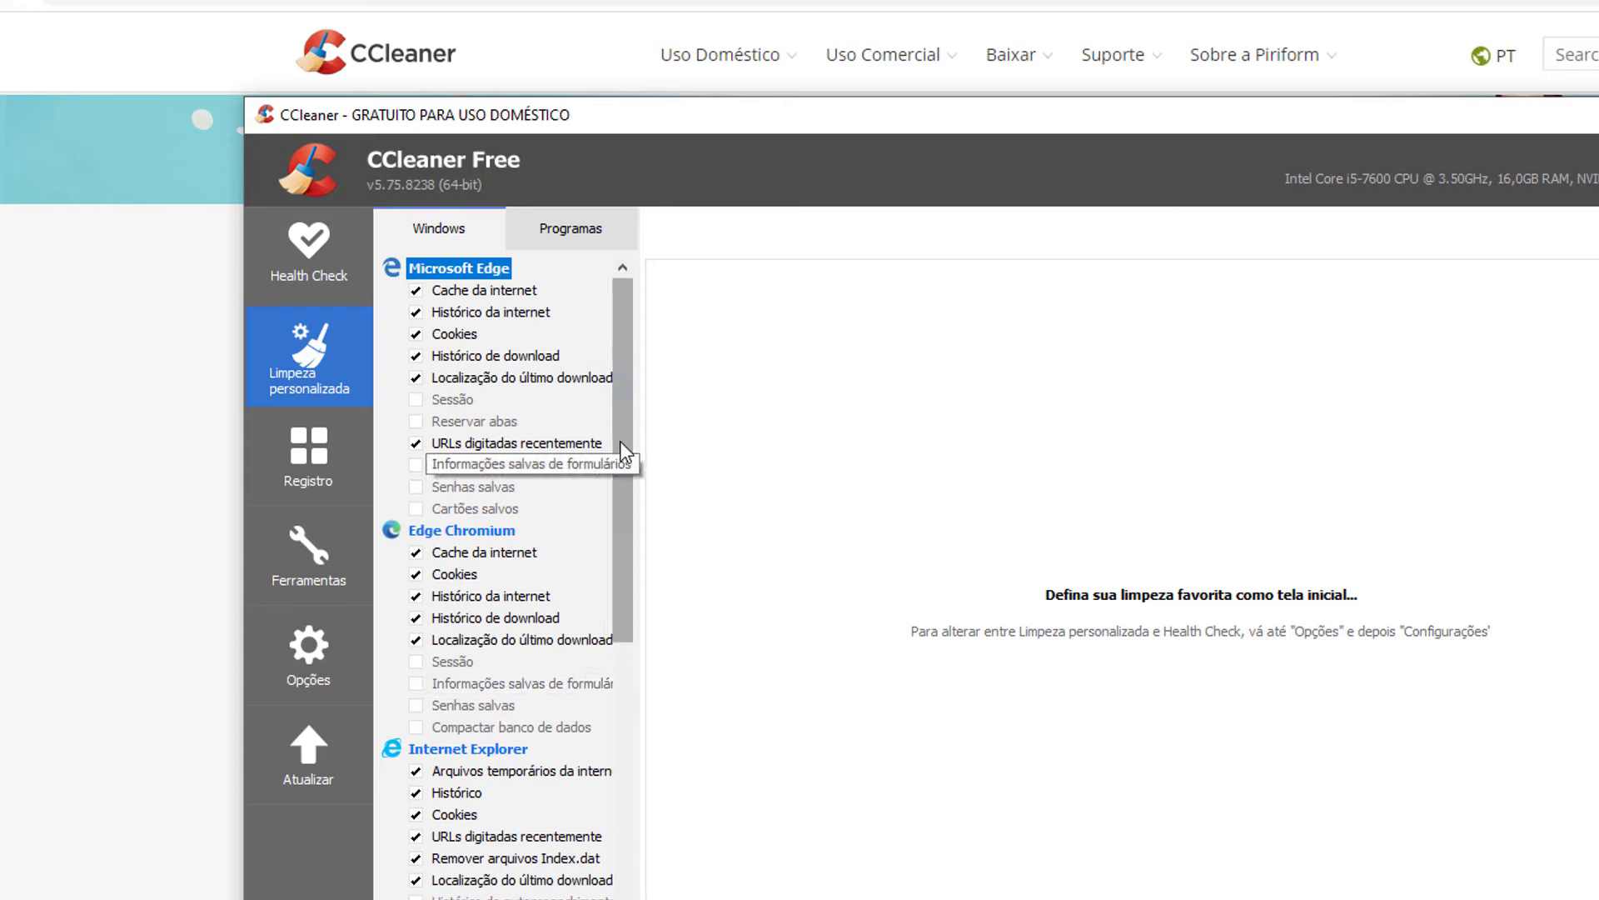
{"action": "left_click_drag", "start_coordinate": [620, 444], "coordinate": [642, 771]}
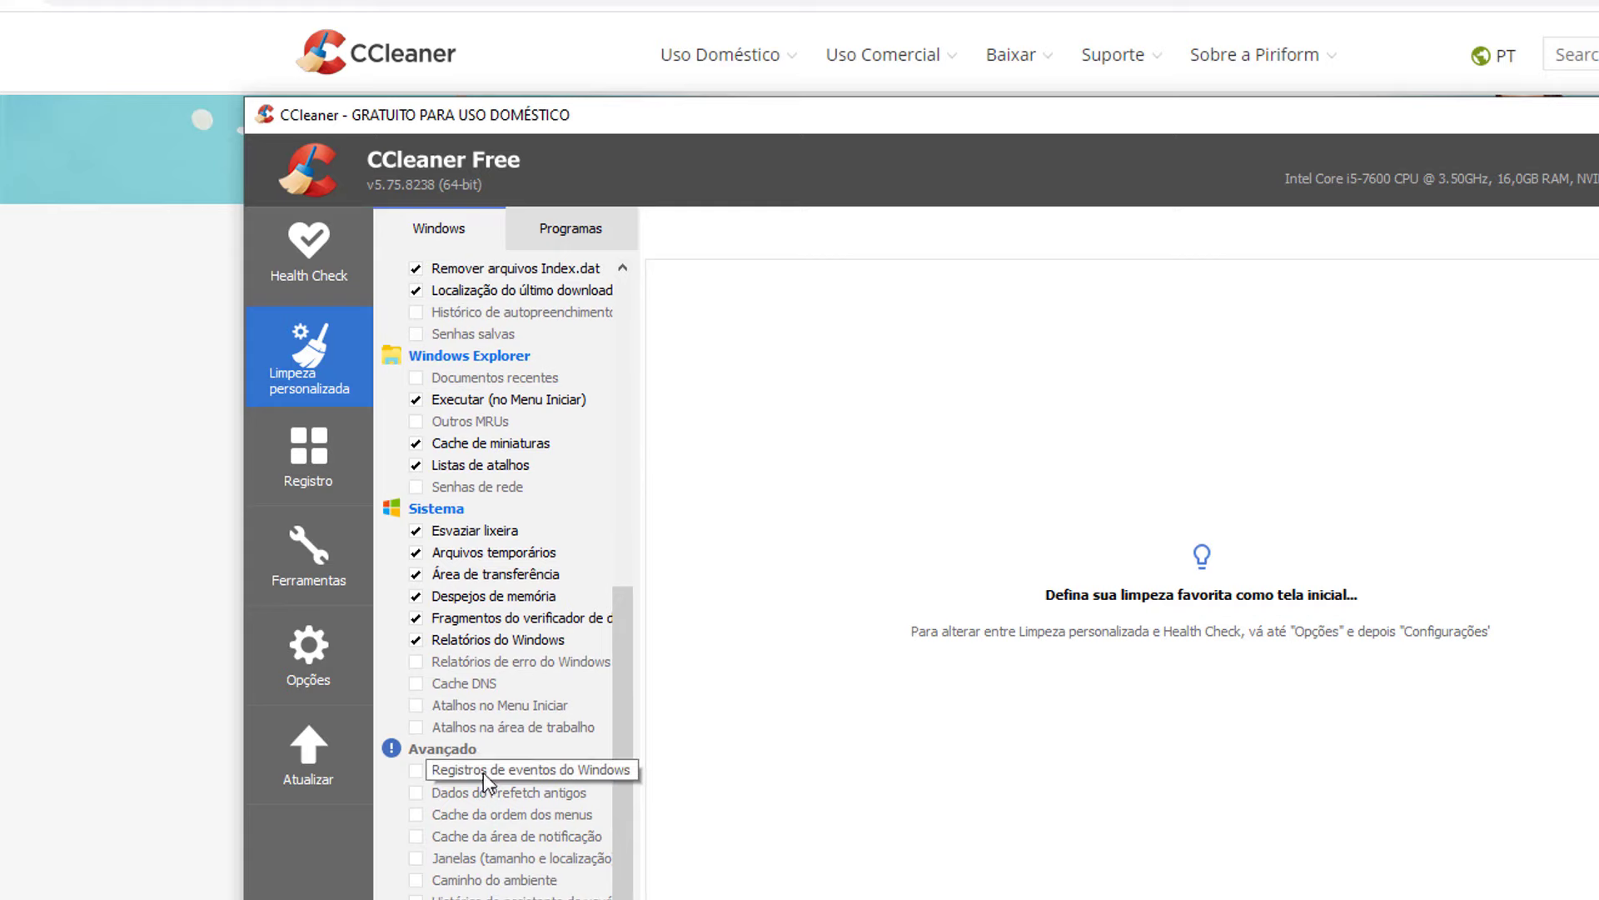
{"action": "scroll", "coordinate": [488, 772], "scroll_direction": "up", "scroll_amount": 10}
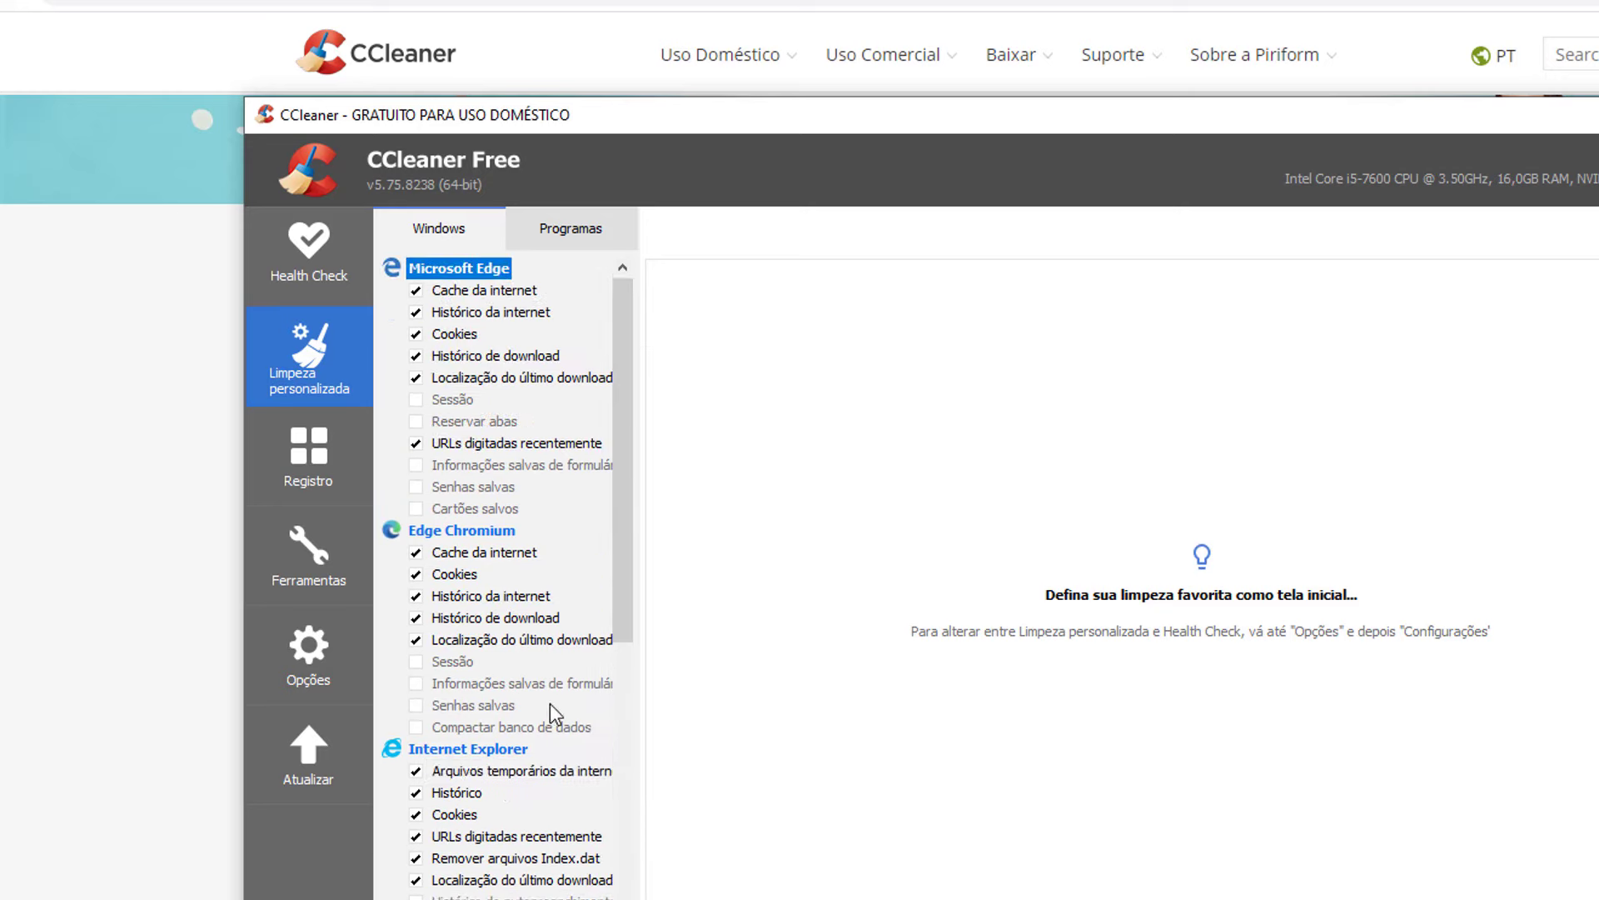
{"action": "scroll", "coordinate": [566, 708], "scroll_direction": "down", "scroll_amount": 2}
{"action": "scroll", "coordinate": [598, 702], "scroll_direction": "up", "scroll_amount": 2}
Step: Try excluding Microsoft Edge's download history from the cleanup and review the history items of the other browsers
{"action": "left_click", "coordinate": [528, 357]}
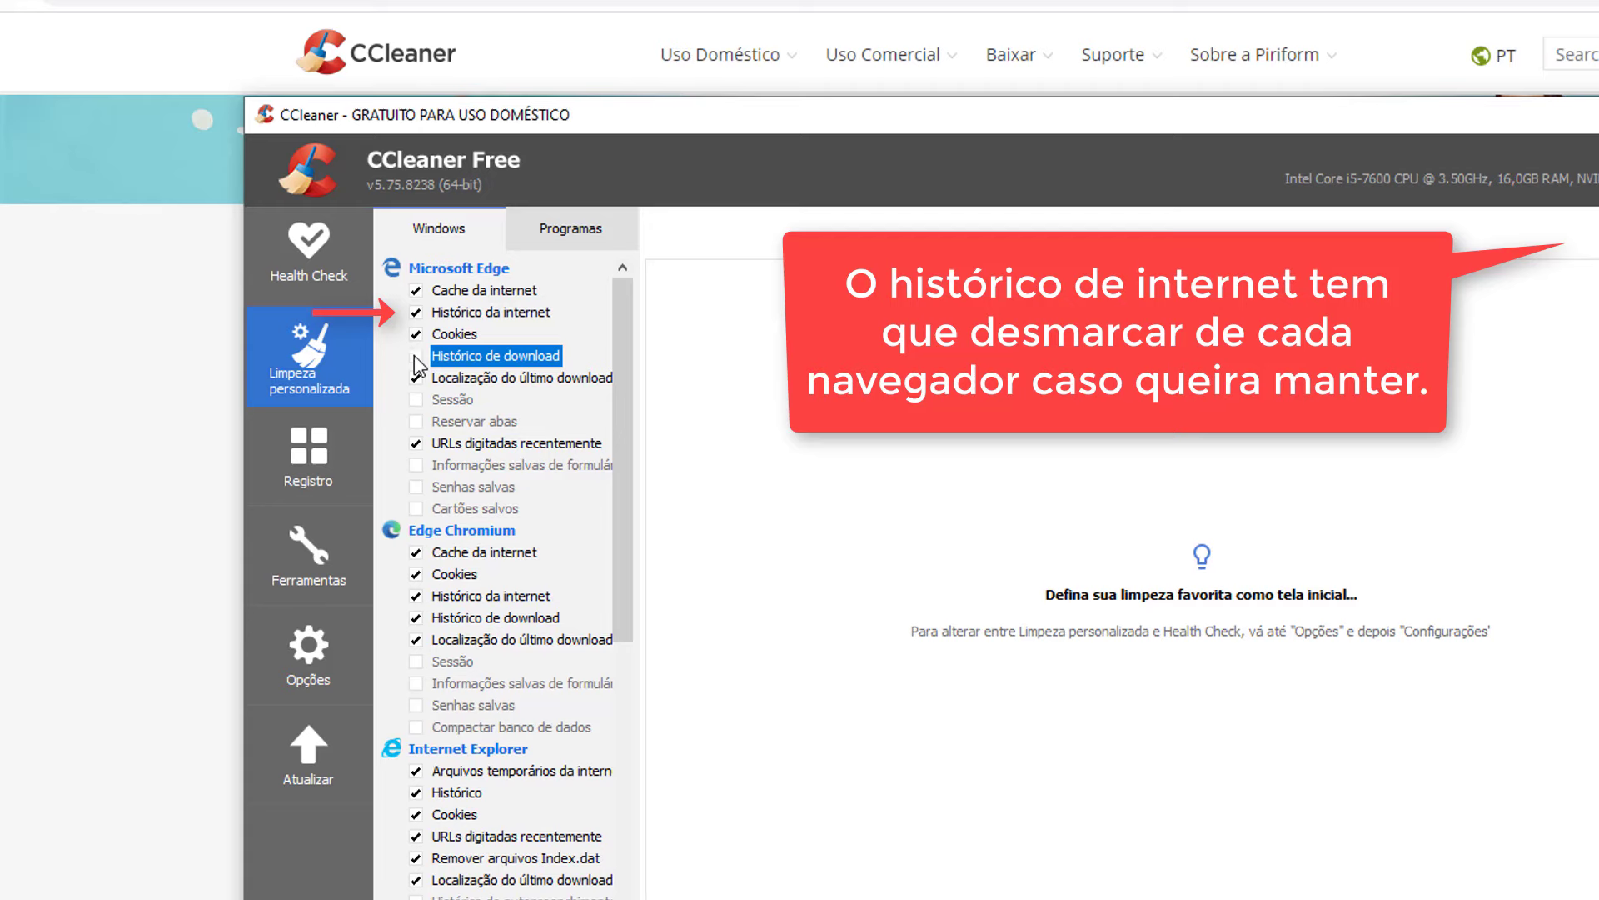
{"action": "scroll", "coordinate": [588, 465], "scroll_direction": "down", "scroll_amount": 3}
{"action": "scroll", "coordinate": [599, 466], "scroll_direction": "down", "scroll_amount": 2}
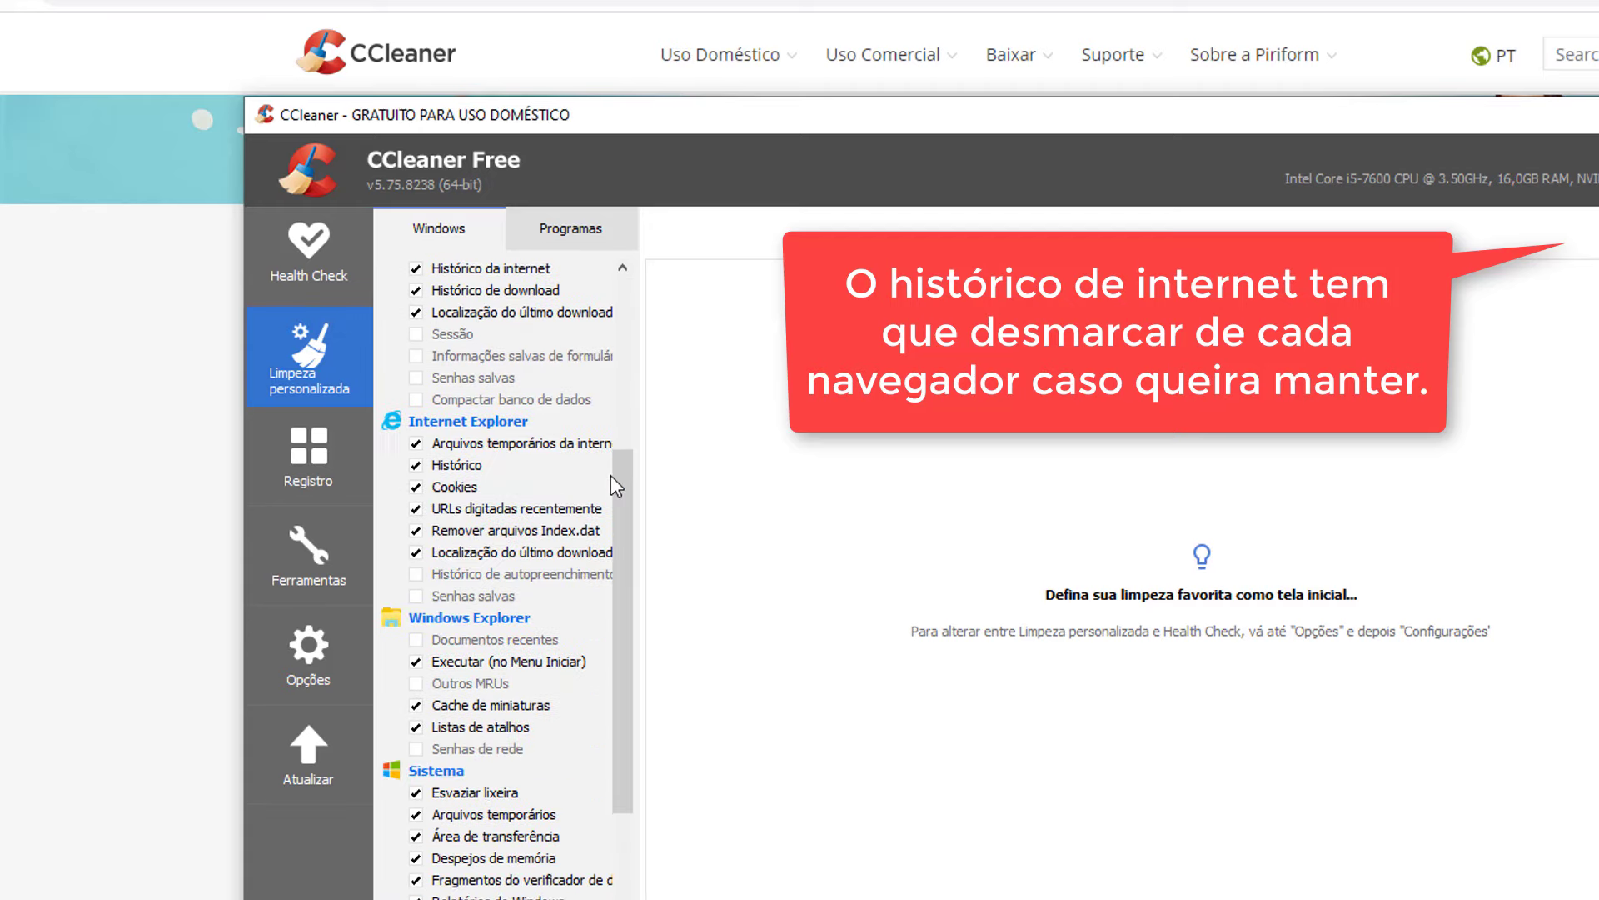
{"action": "scroll", "coordinate": [621, 478], "scroll_direction": "up", "scroll_amount": 5}
{"action": "scroll", "coordinate": [620, 480], "scroll_direction": "down", "scroll_amount": 10}
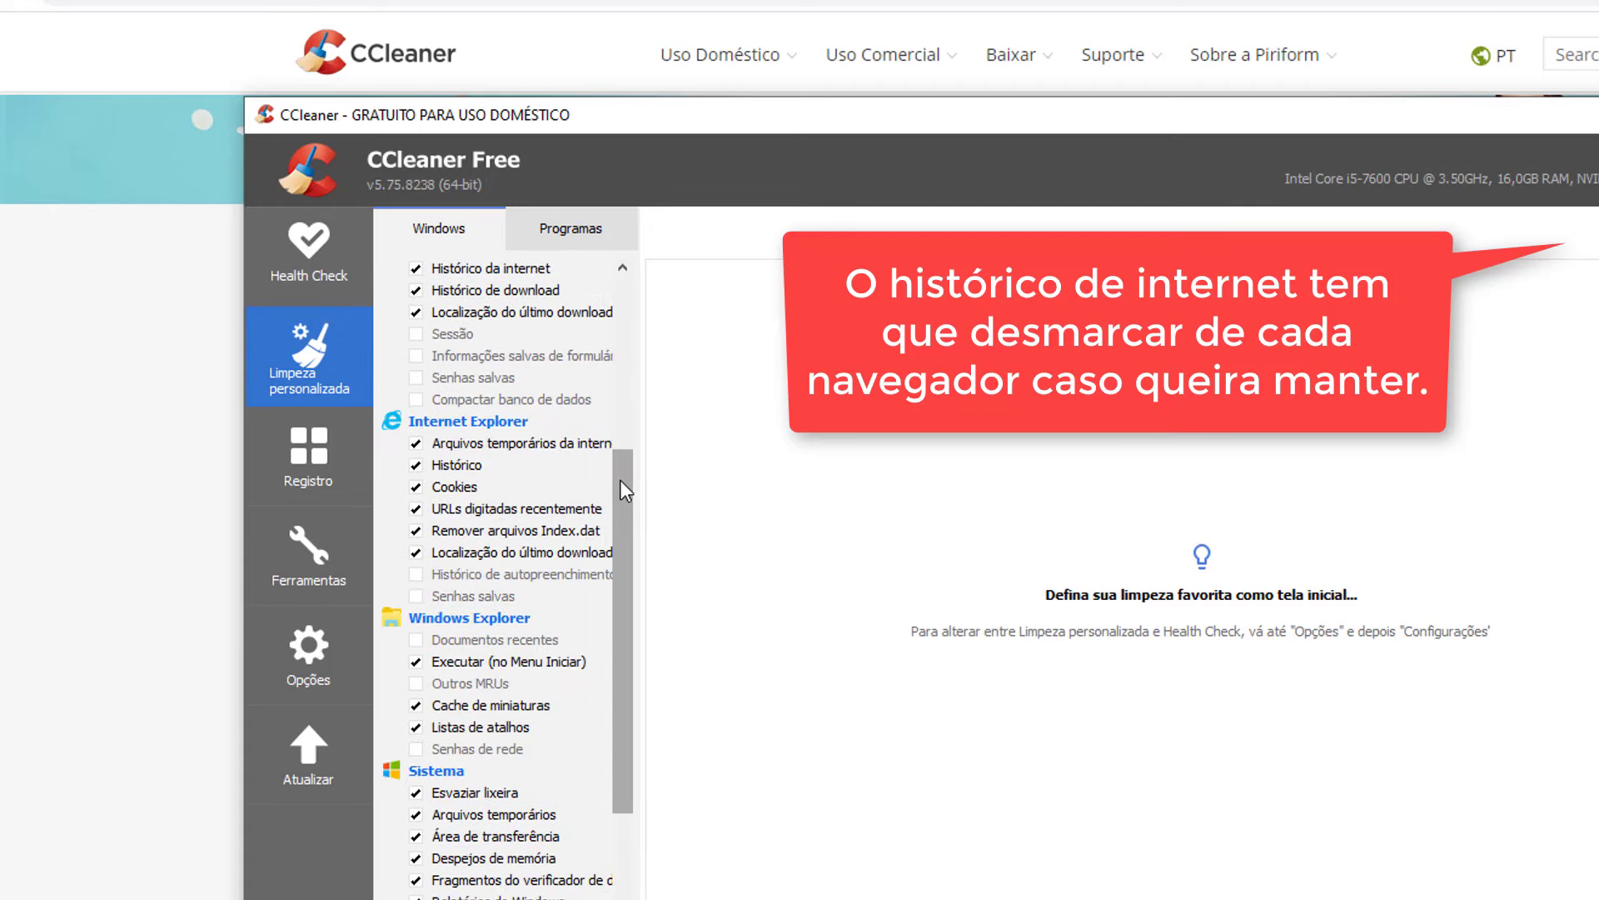
{"action": "scroll", "coordinate": [629, 561], "scroll_direction": "up", "scroll_amount": 10}
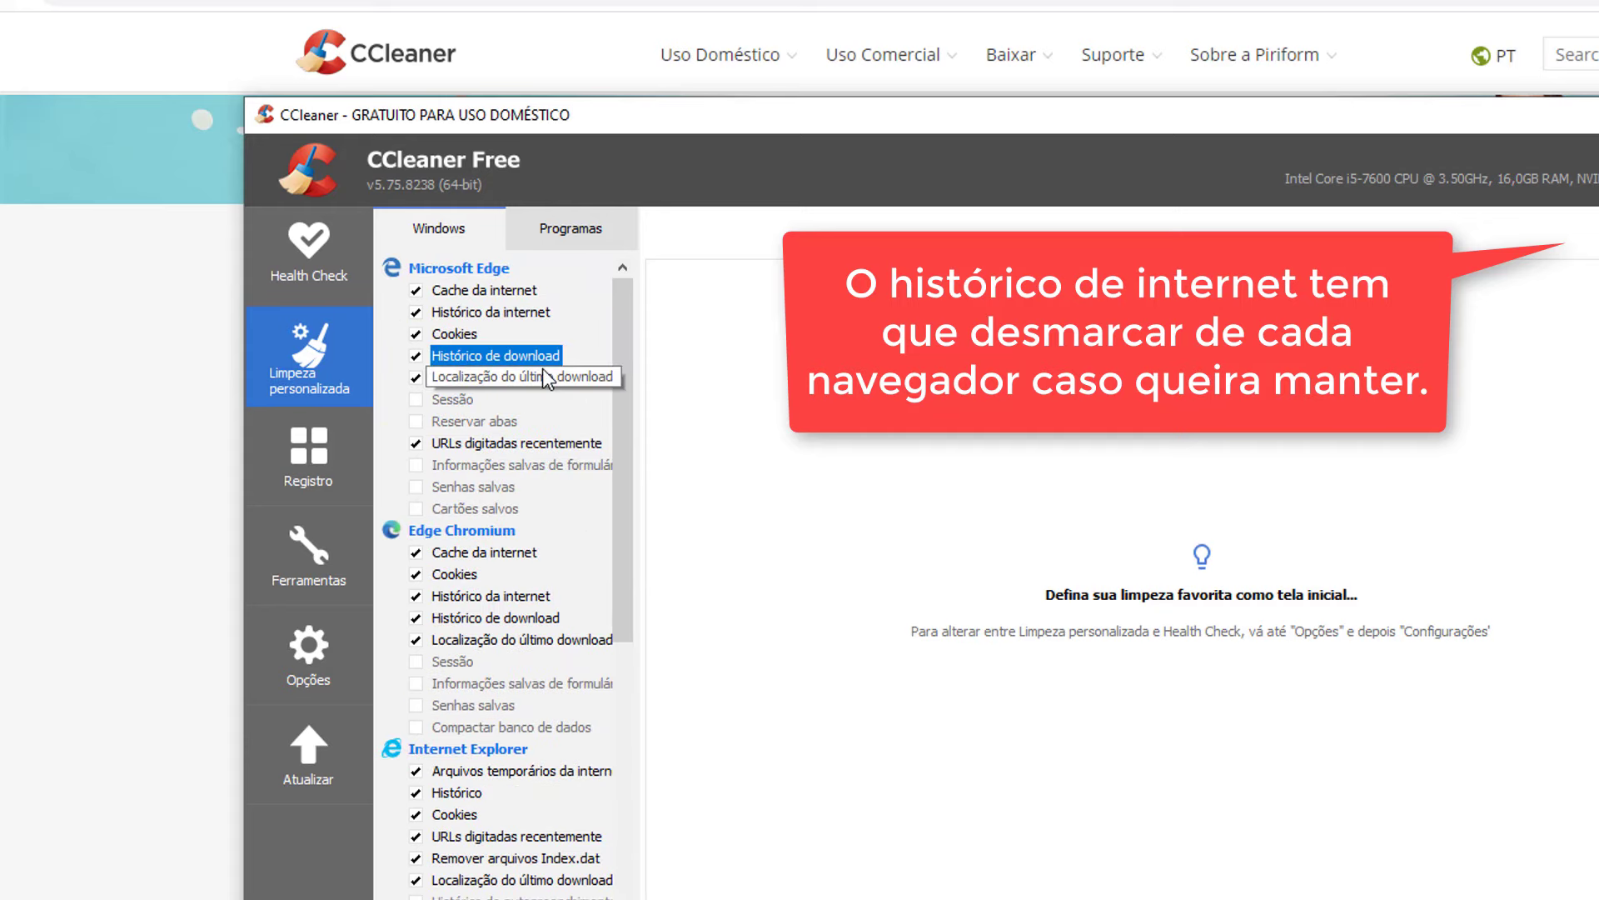
{"action": "scroll", "coordinate": [552, 403], "scroll_direction": "down", "scroll_amount": 8}
{"action": "scroll", "coordinate": [575, 542], "scroll_direction": "up", "scroll_amount": 5}
{"action": "scroll", "coordinate": [568, 581], "scroll_direction": "up", "scroll_amount": 3}
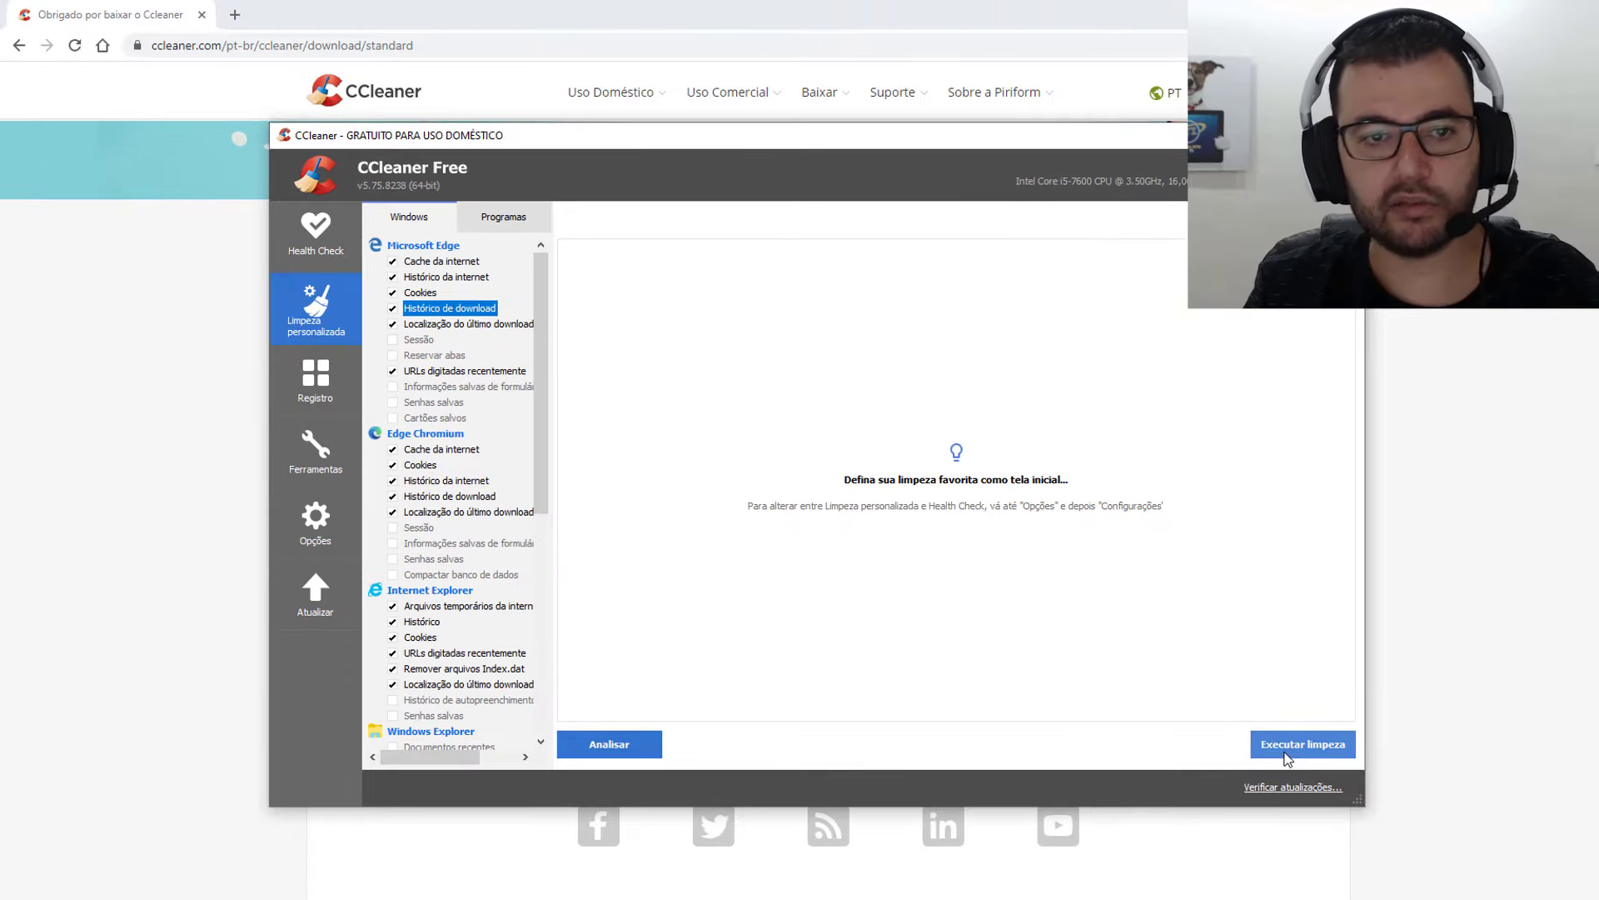
Step: Run the custom cleanup, confirming the deletion of the selected files and allowing Google Chrome to be closed
{"action": "left_click", "coordinate": [1287, 753]}
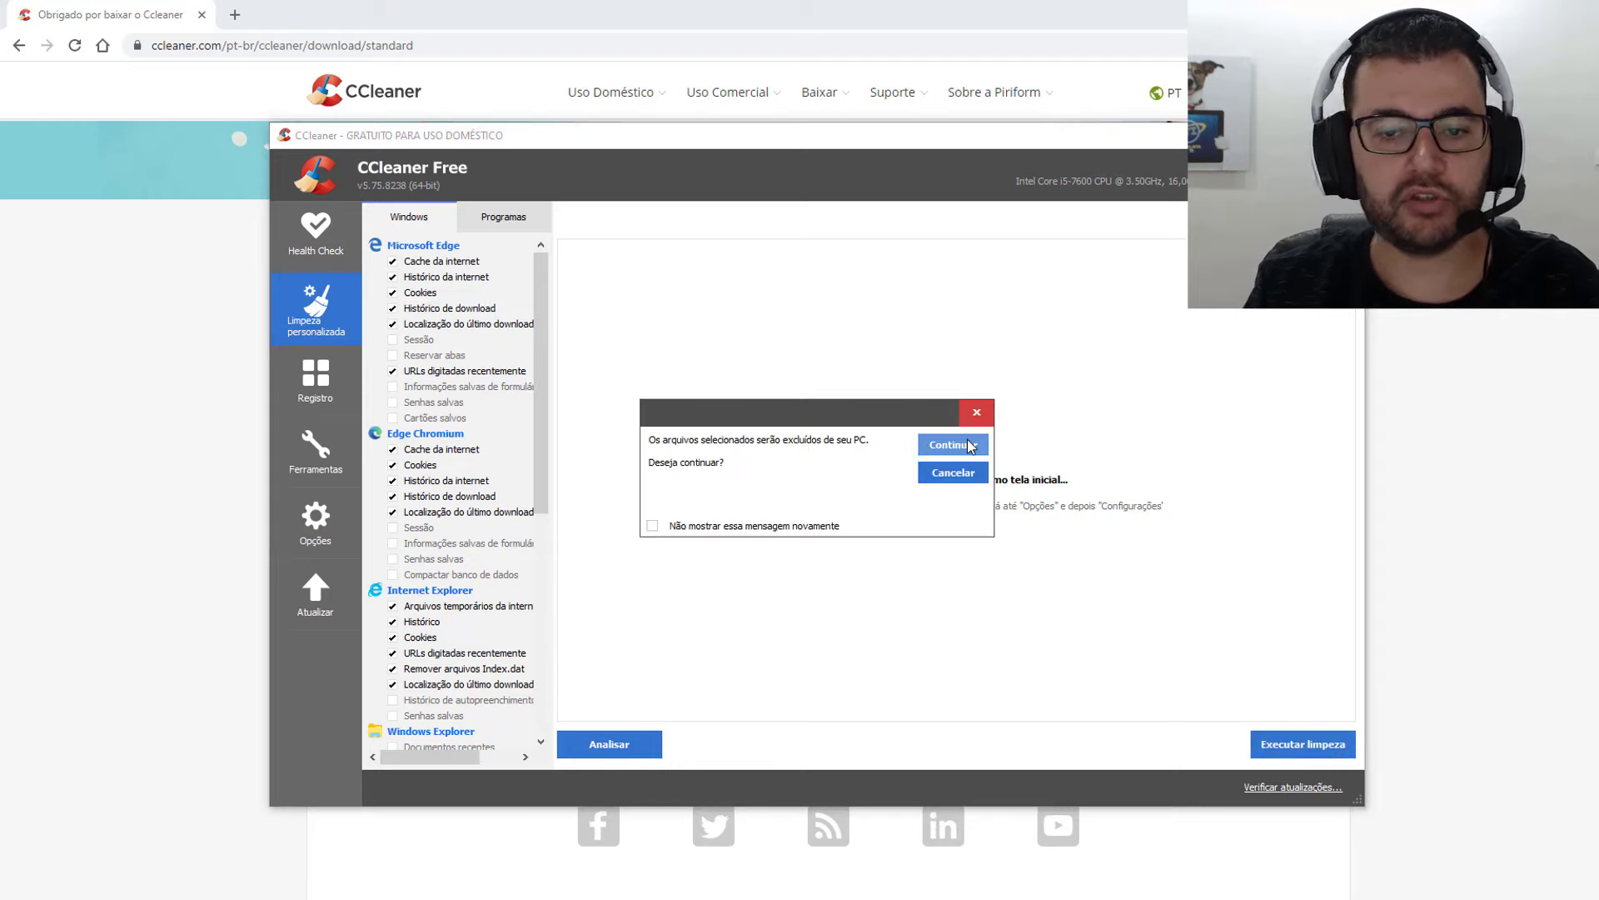
{"action": "left_click", "coordinate": [949, 445]}
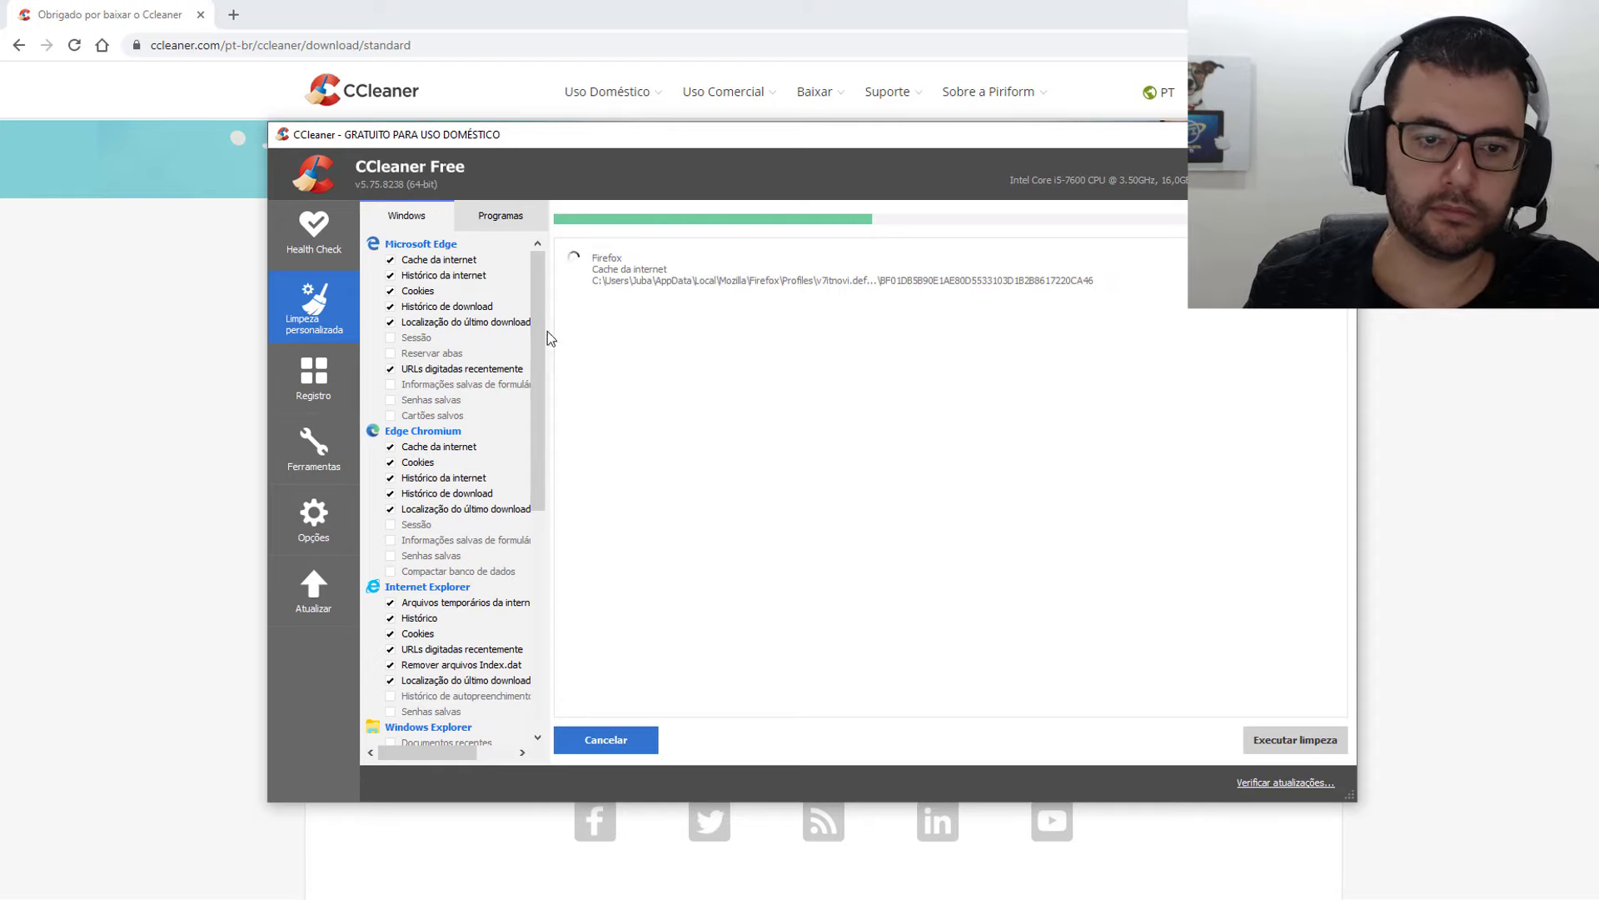
{"action": "scroll", "coordinate": [533, 333], "scroll_direction": "down", "scroll_amount": 9}
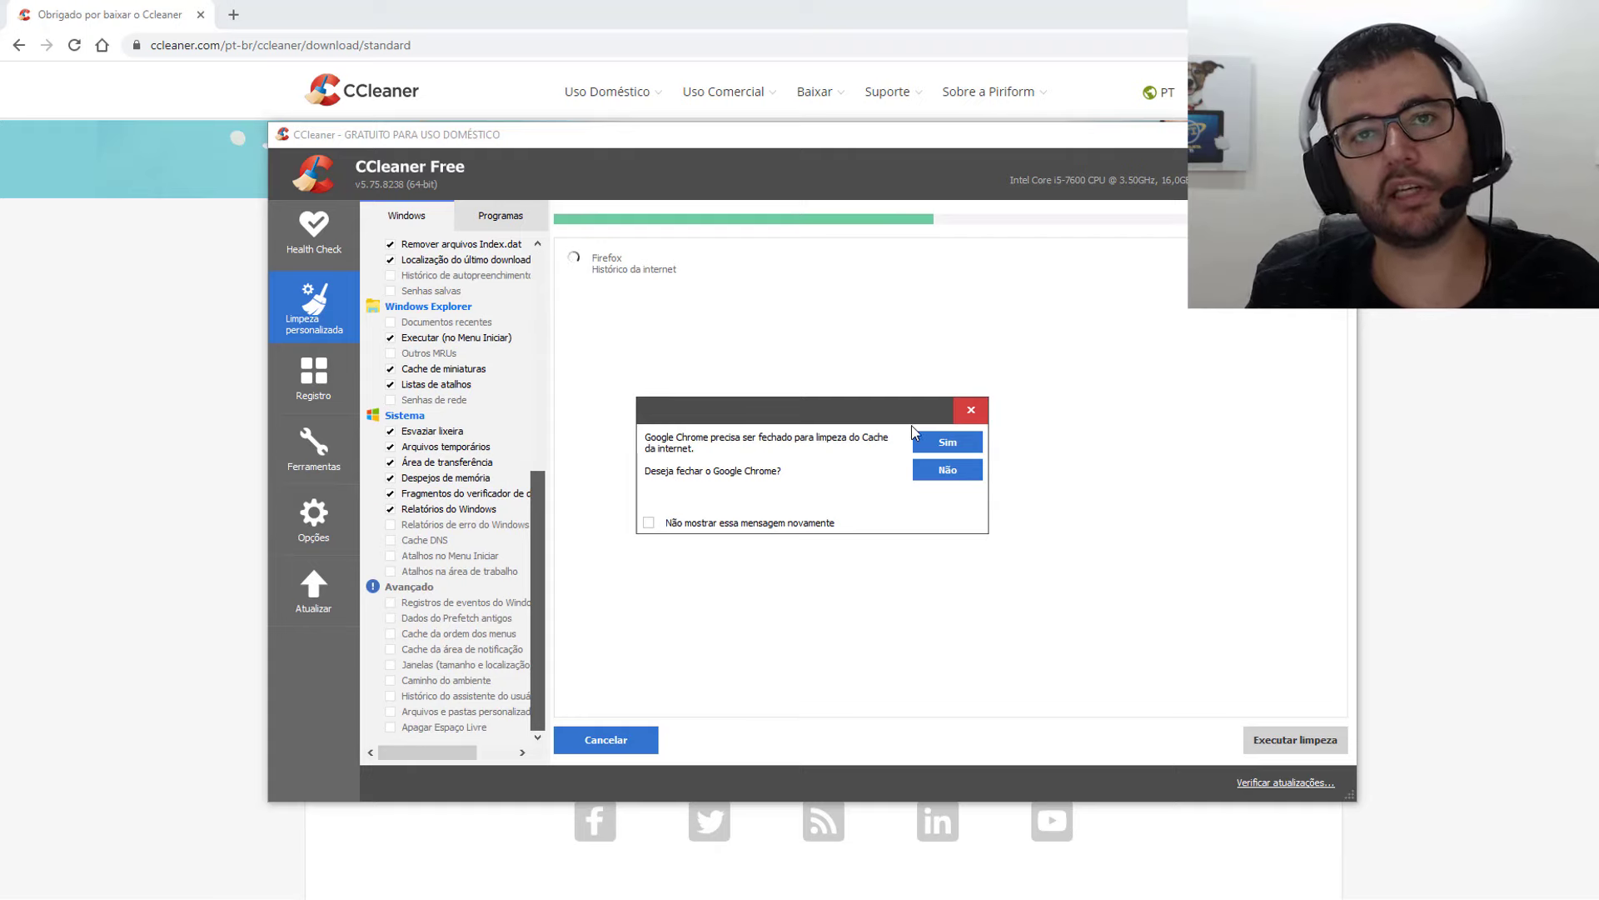
{"action": "left_click", "coordinate": [976, 441]}
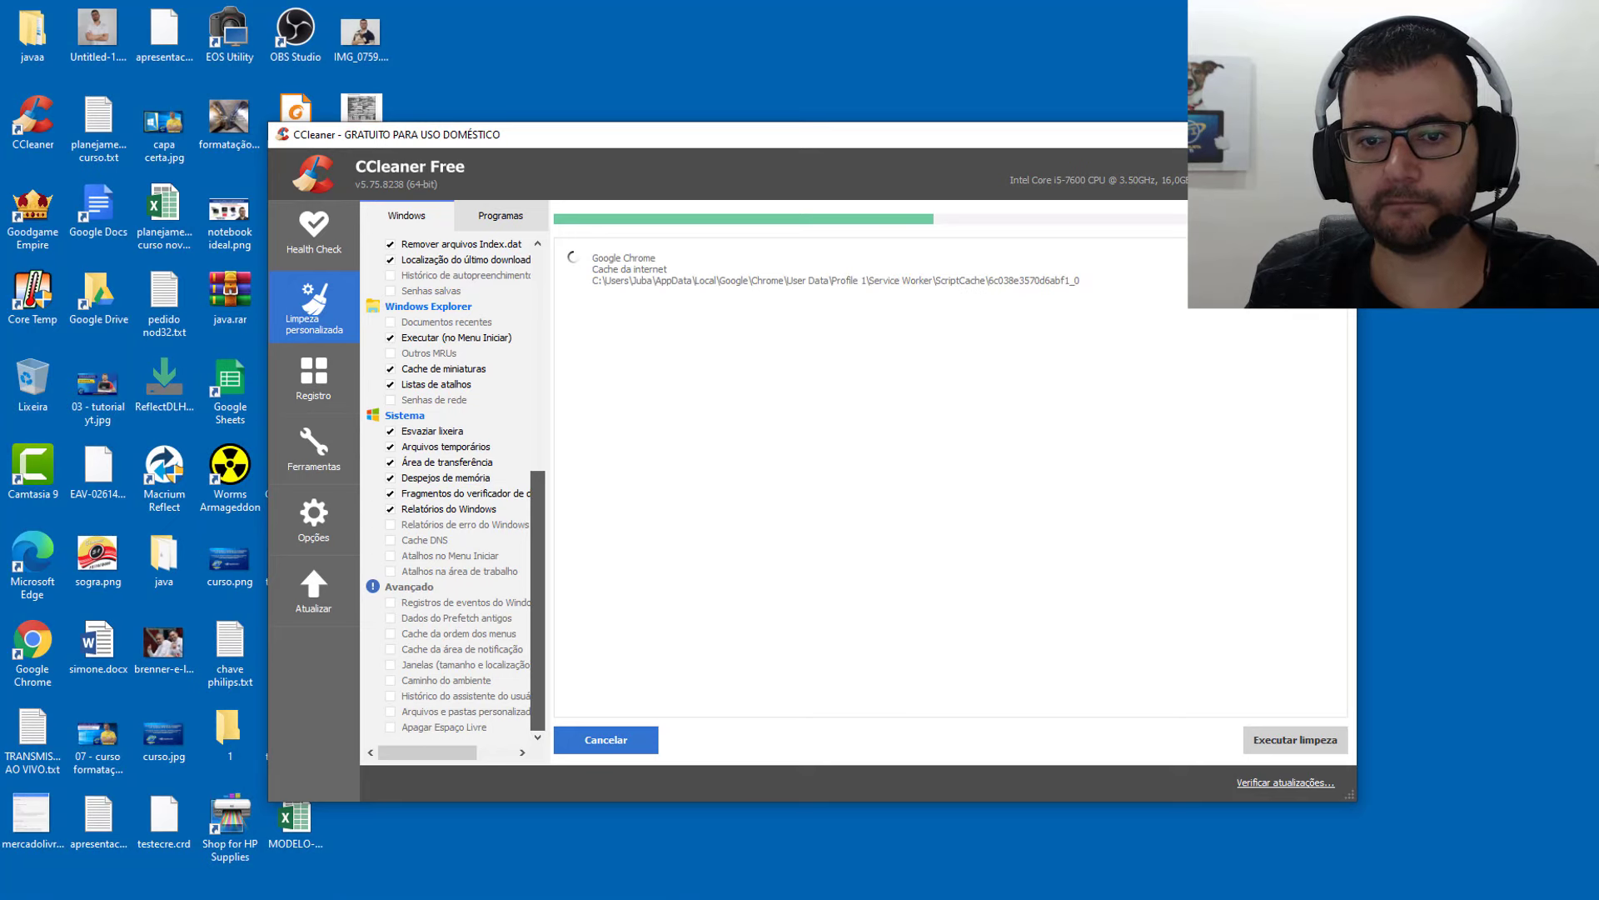
{"action": "key", "text": "super+Up"}
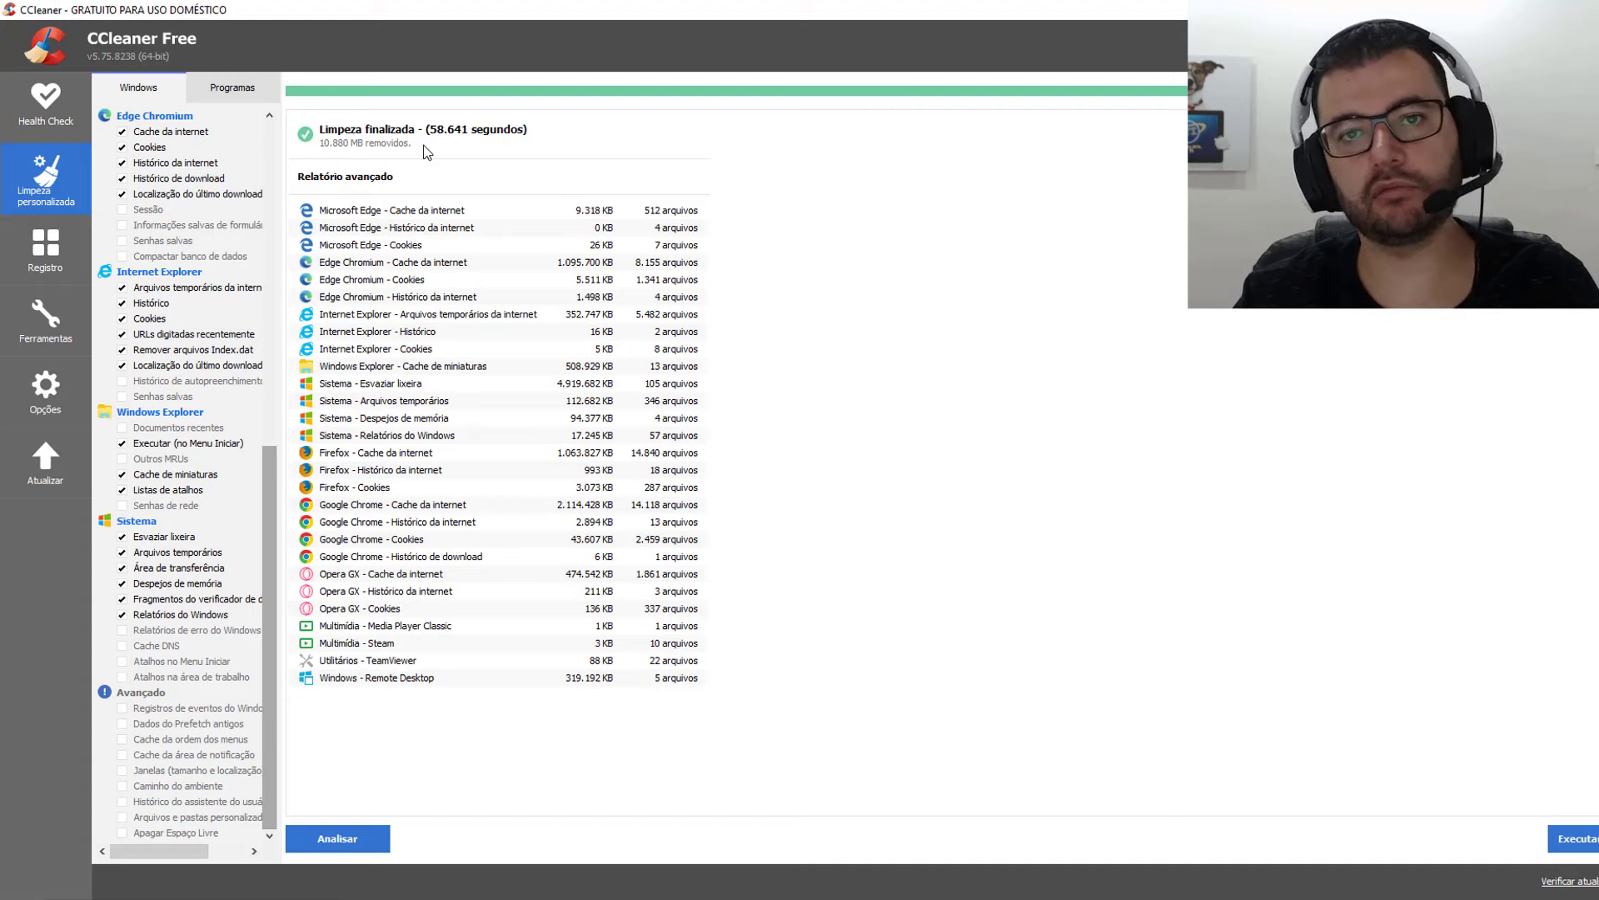
Step: Return to the cleanup selection and examine the Windows and Programas item lists
{"action": "left_click", "coordinate": [46, 179]}
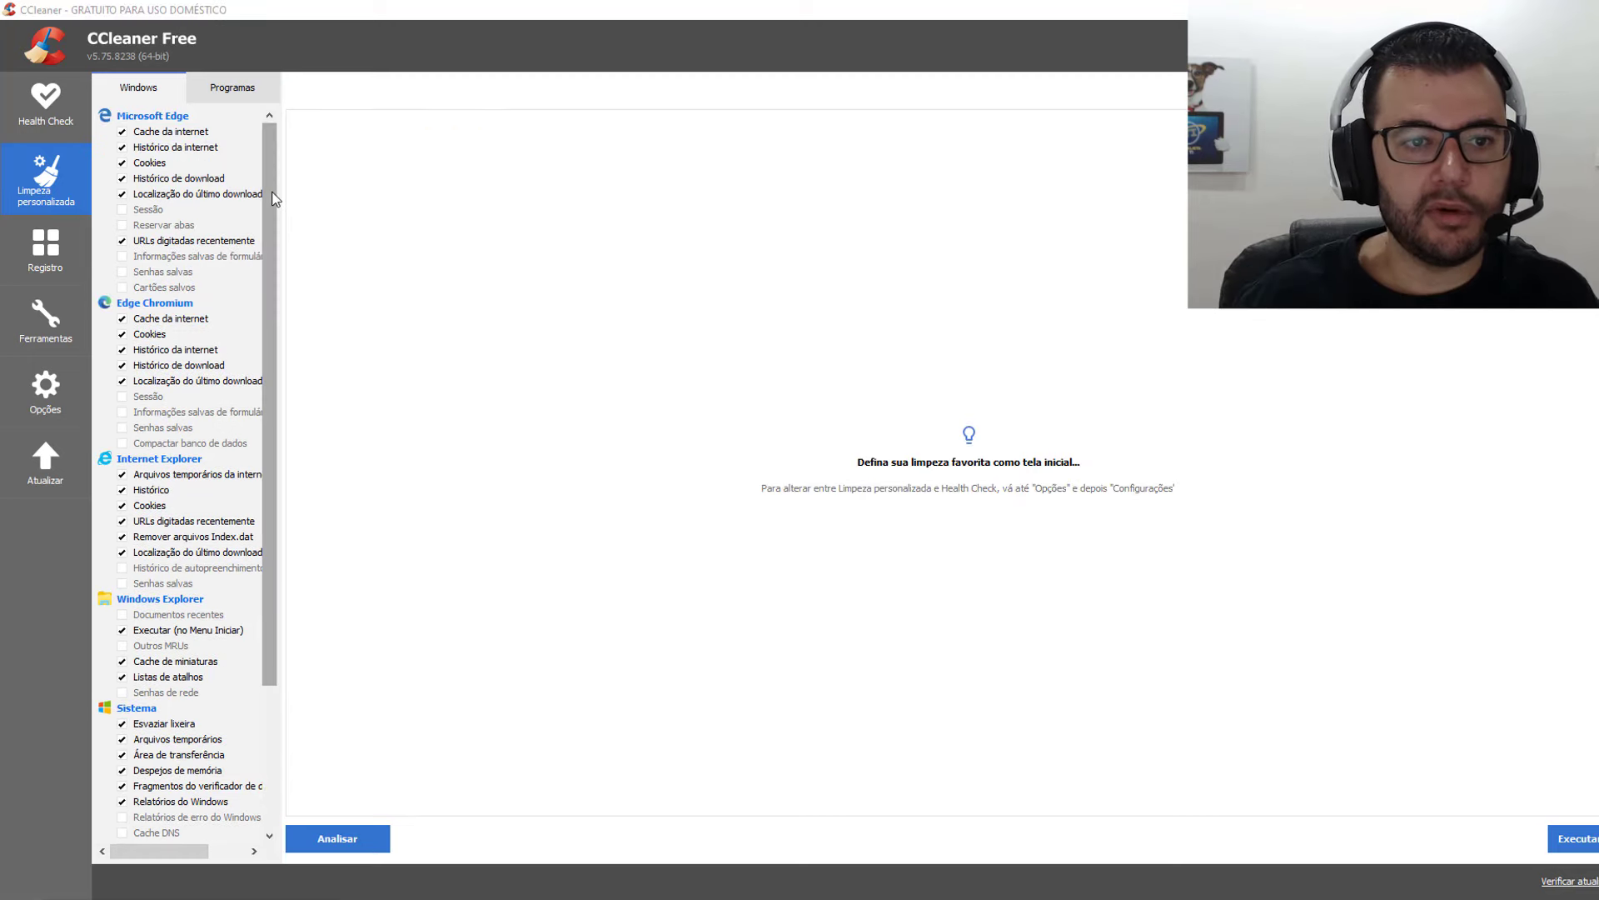
{"action": "scroll", "coordinate": [209, 385], "scroll_direction": "down", "scroll_amount": 2}
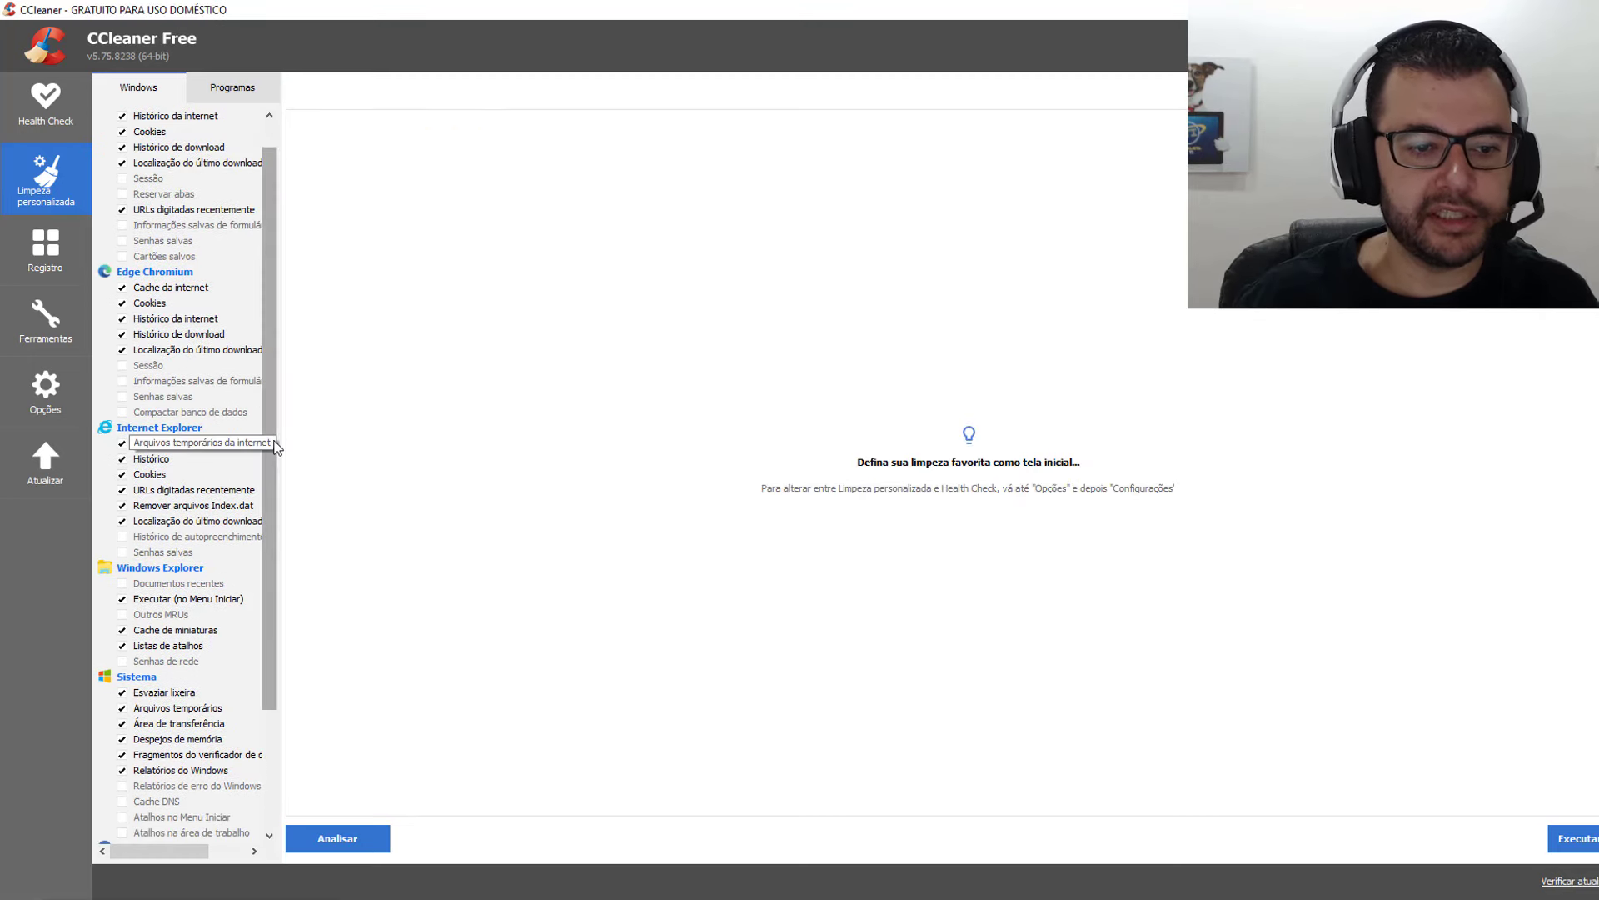
{"action": "left_click_drag", "start_coordinate": [275, 450], "coordinate": [242, 270]}
{"action": "scroll", "coordinate": [241, 270], "scroll_direction": "down", "scroll_amount": 1}
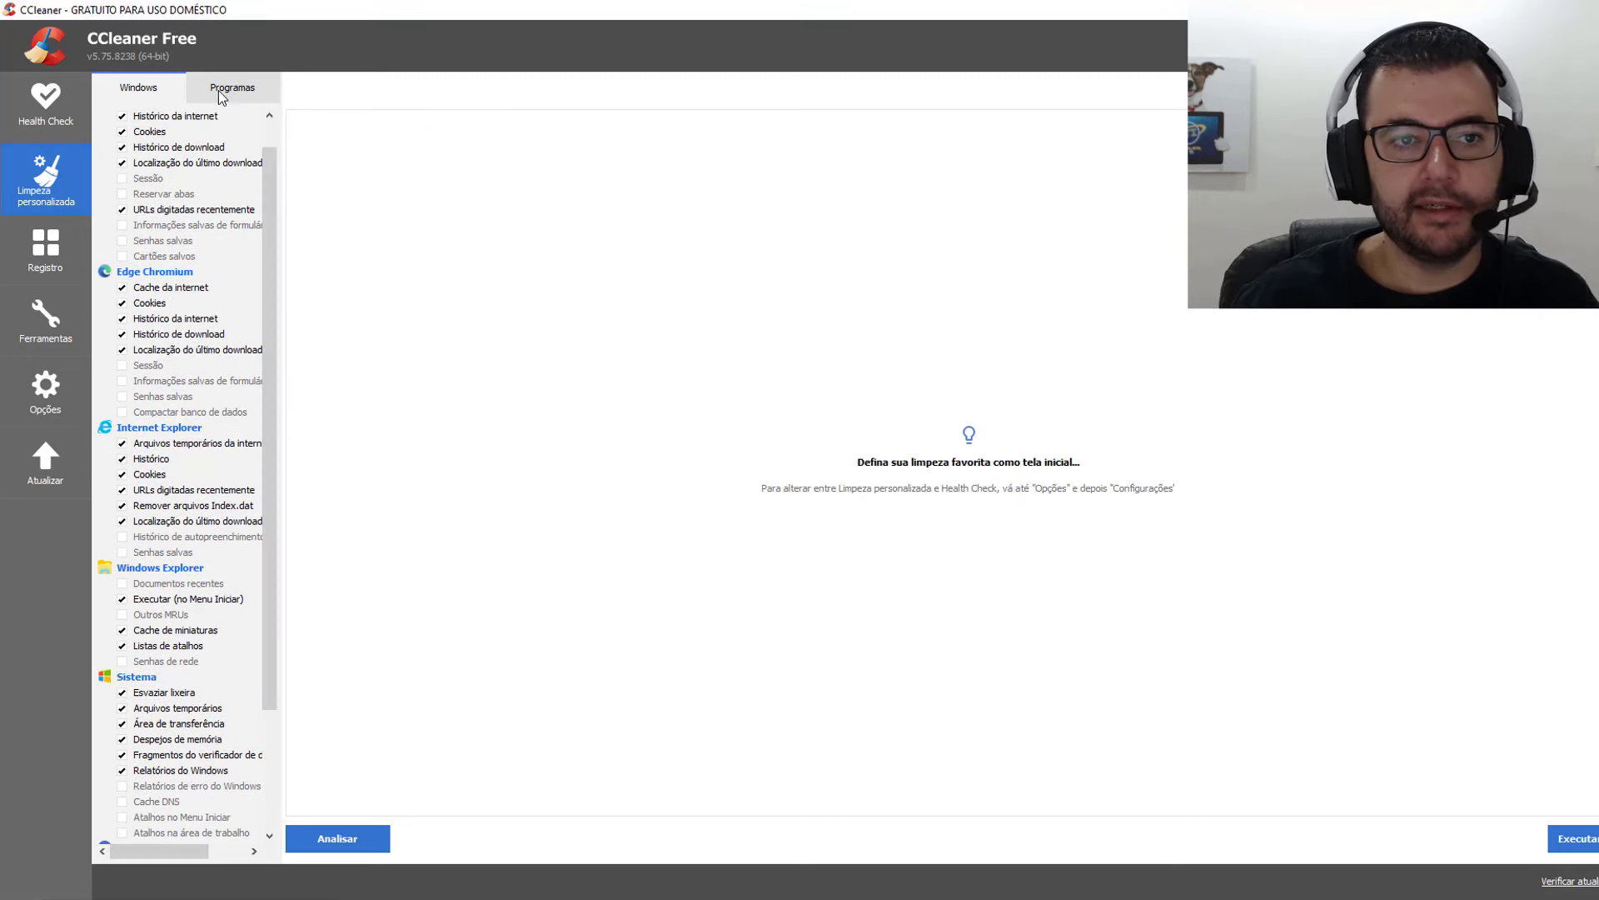
{"action": "left_click", "coordinate": [218, 90]}
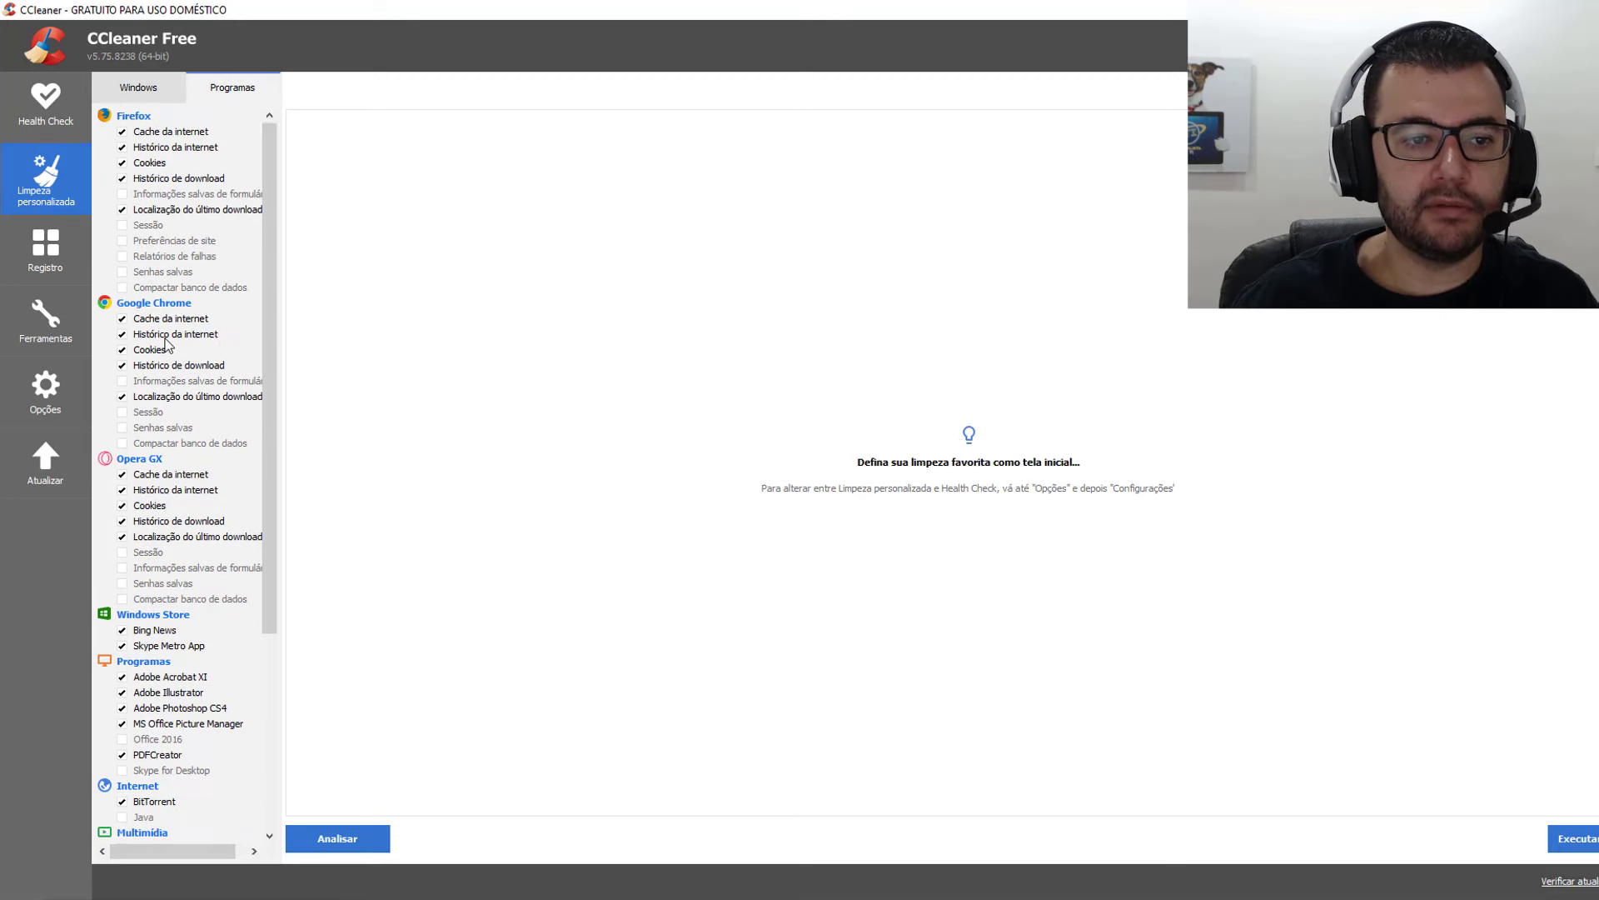
{"action": "left_click_drag", "start_coordinate": [262, 380], "coordinate": [275, 663]}
{"action": "scroll", "coordinate": [241, 433], "scroll_direction": "up", "scroll_amount": 1}
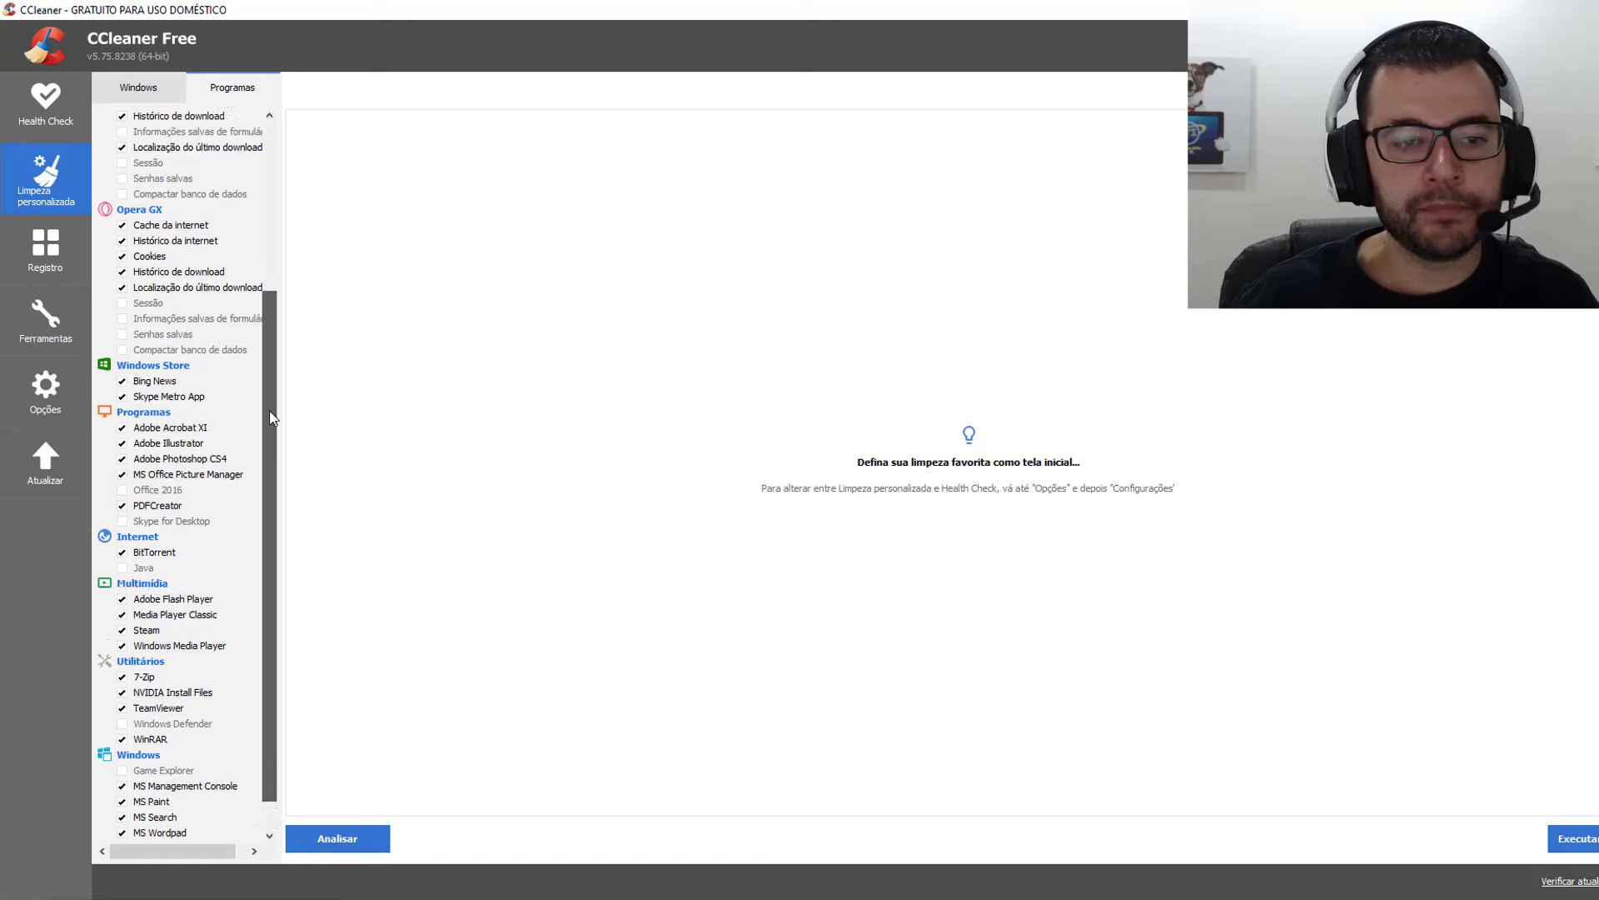
{"action": "scroll", "coordinate": [208, 209], "scroll_direction": "down", "scroll_amount": 1}
{"action": "left_click", "coordinate": [158, 89]}
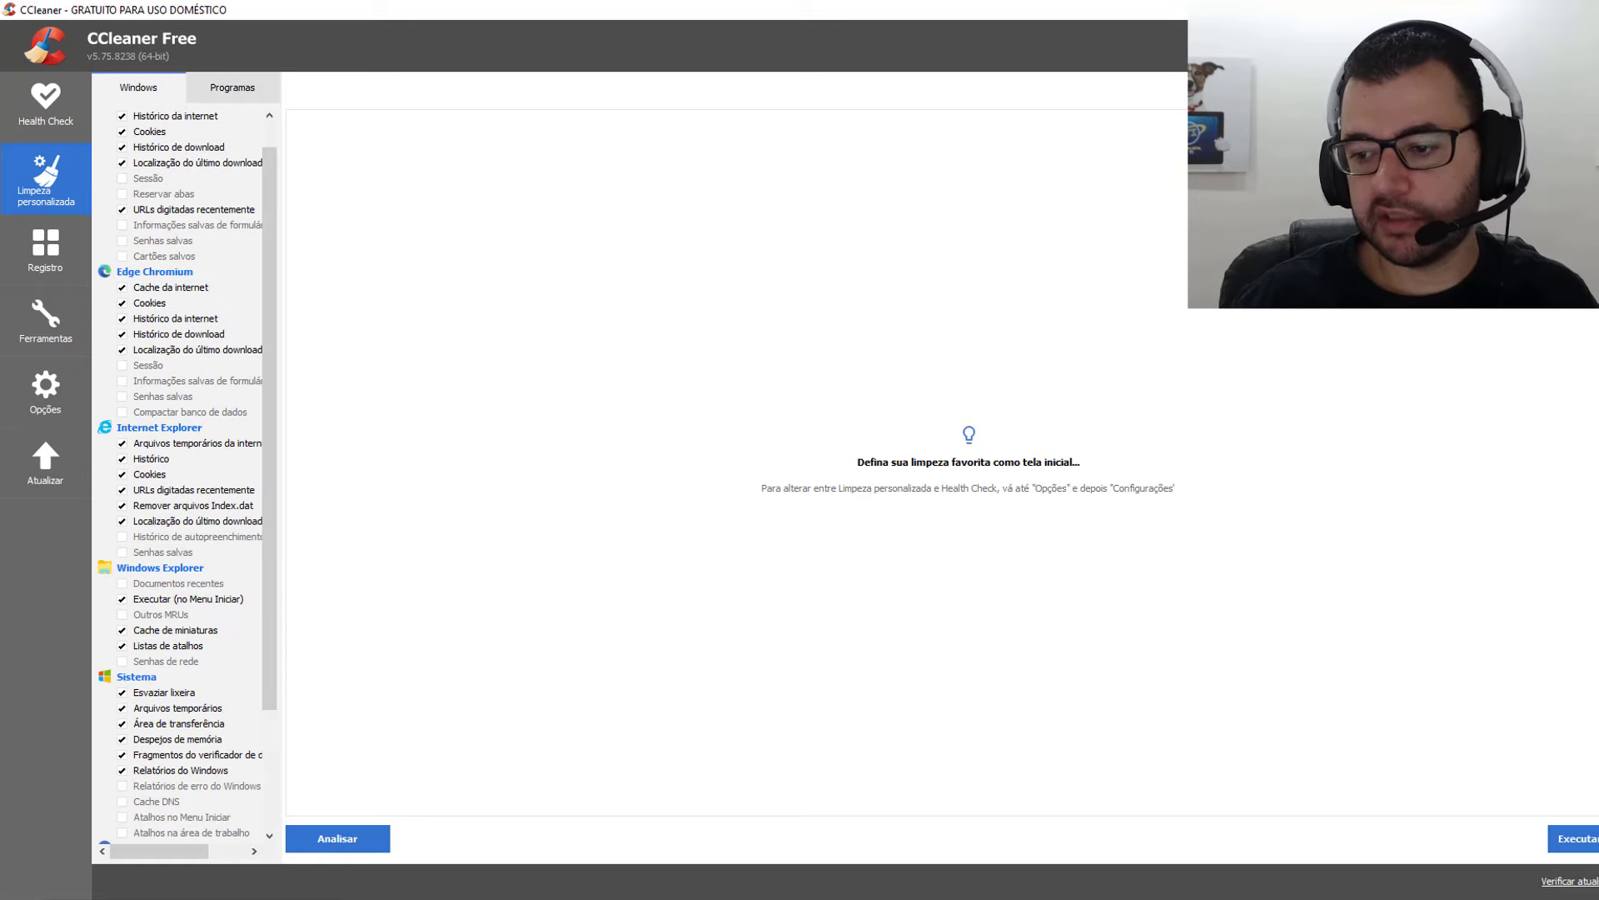
{"action": "left_click", "coordinate": [214, 90]}
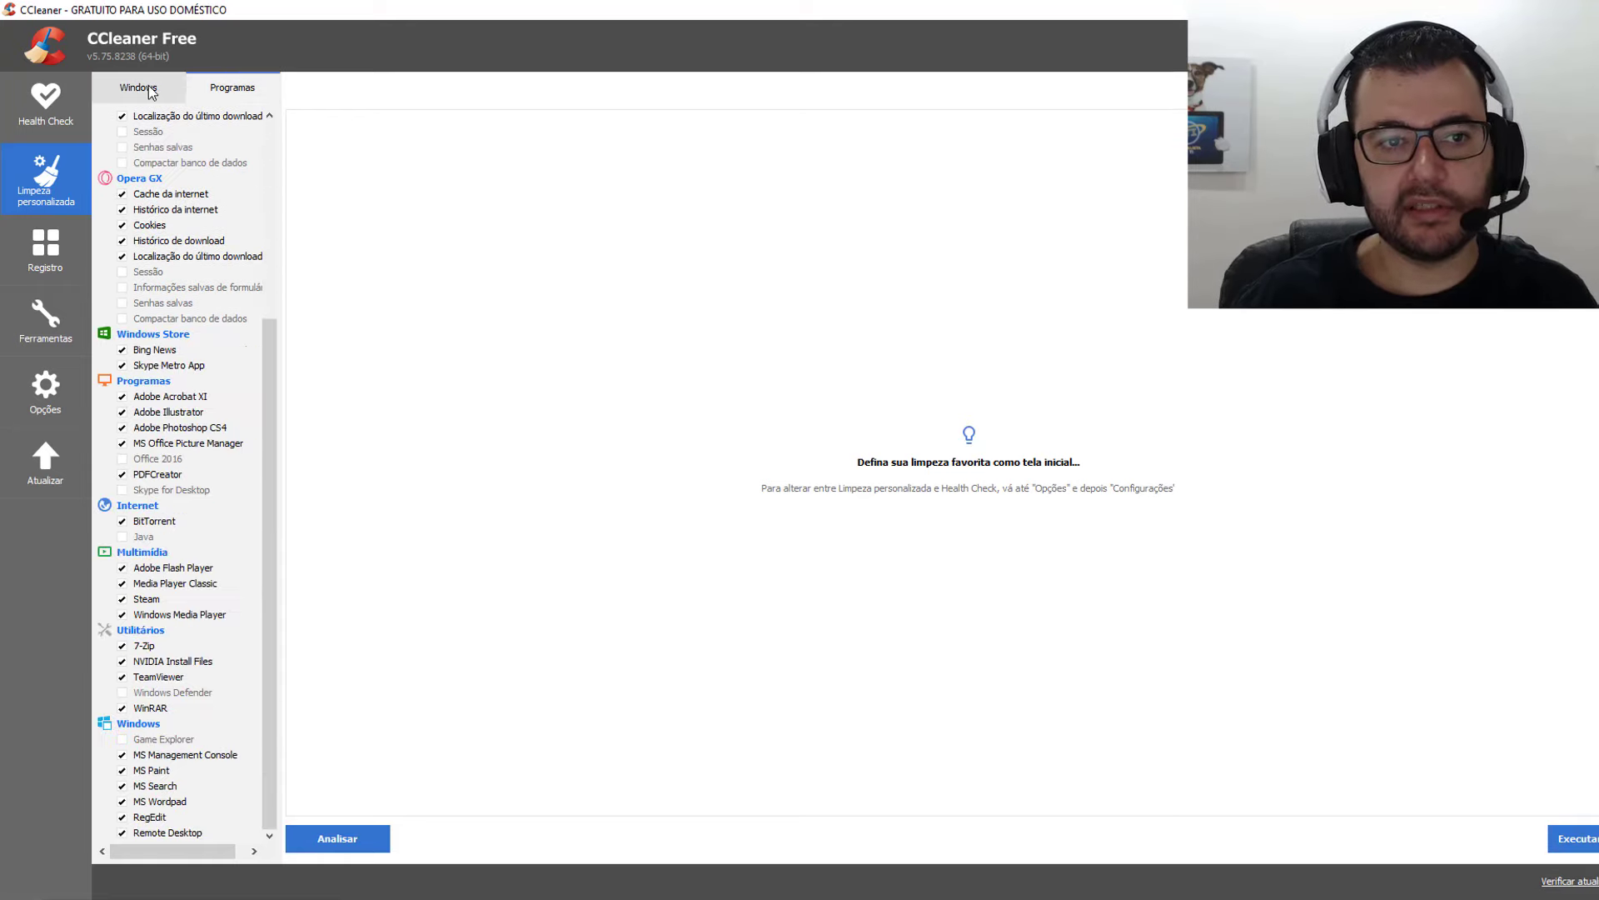
{"action": "left_click", "coordinate": [177, 90]}
{"action": "left_click", "coordinate": [238, 91]}
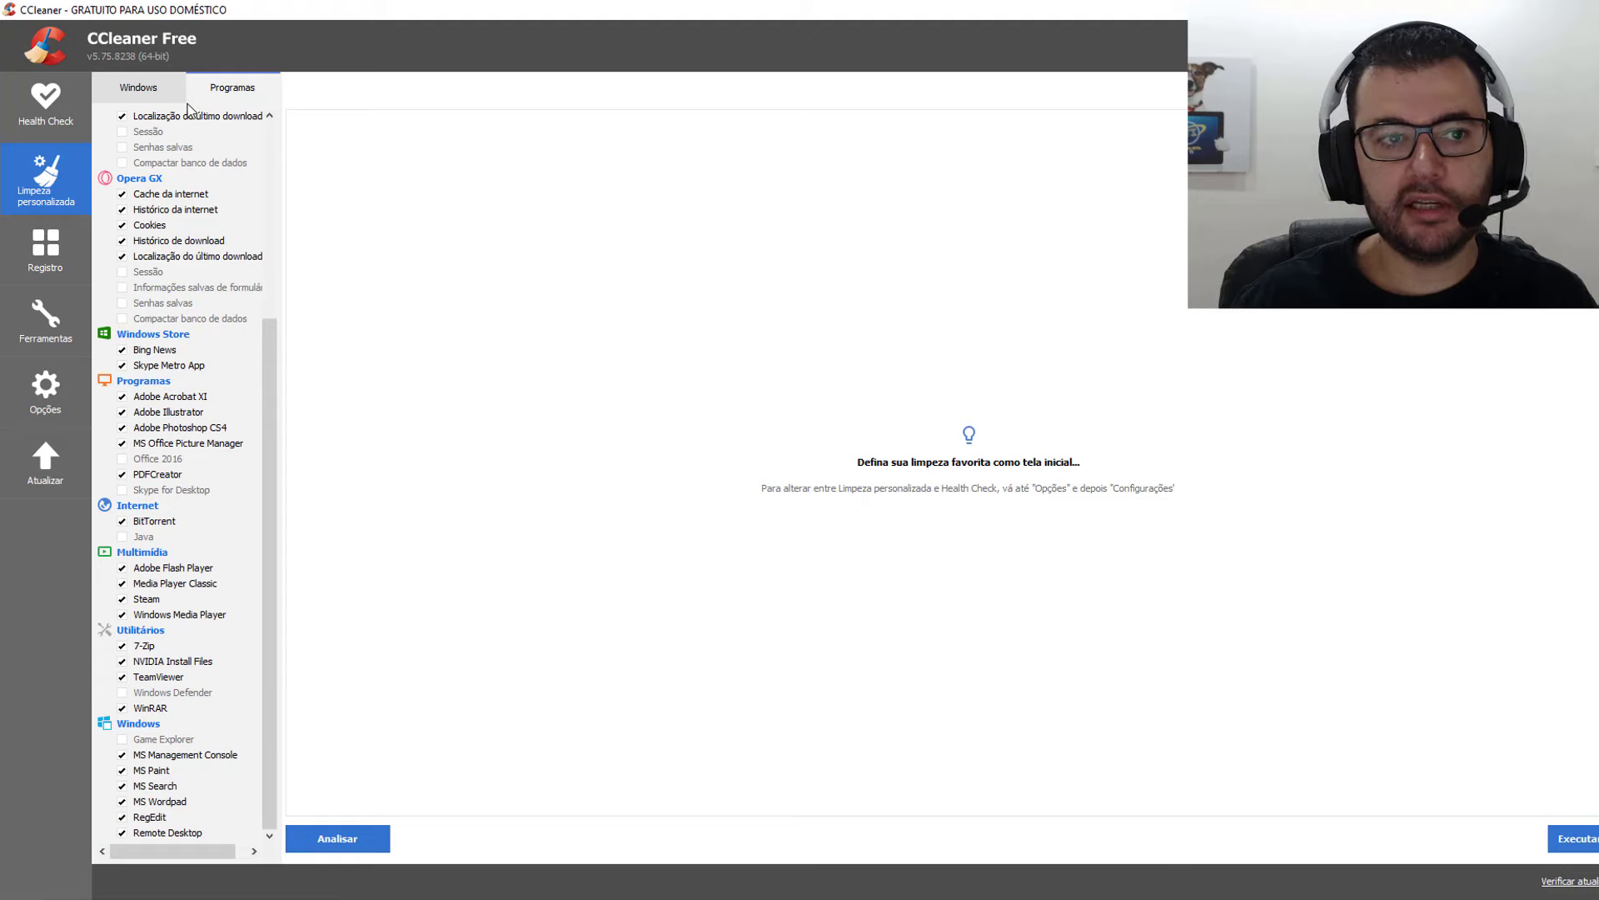
{"action": "left_click", "coordinate": [141, 92]}
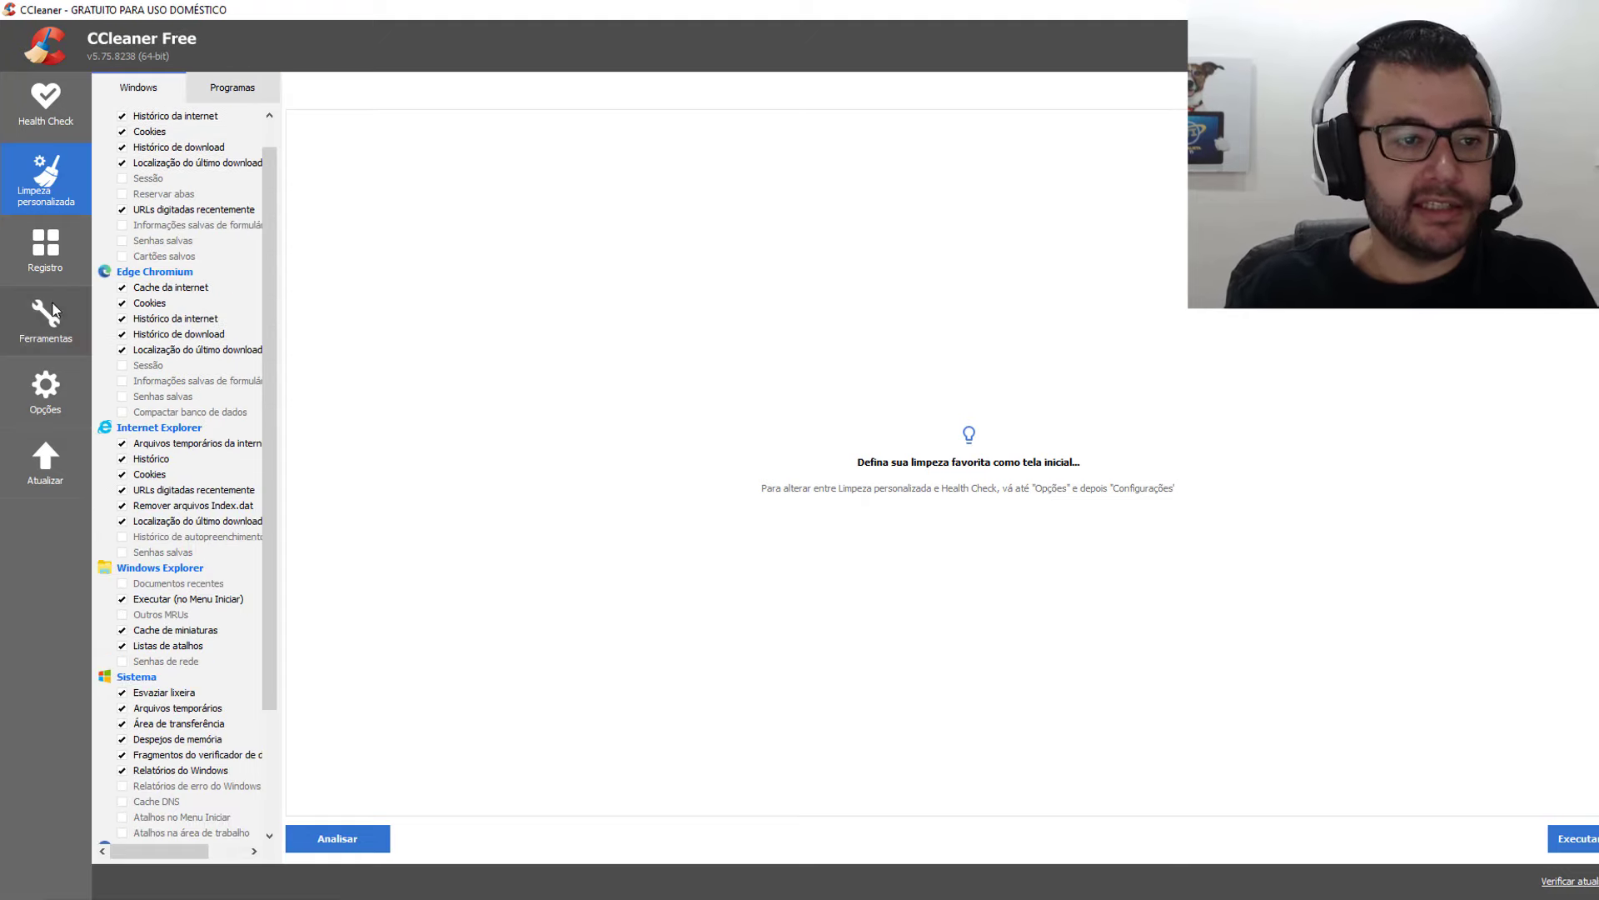
Step: Open the Registro cleaner and uninstall MetaTrader 4 IC Markets from Programas e Recursos, including its personal information
{"action": "left_click", "coordinate": [42, 246]}
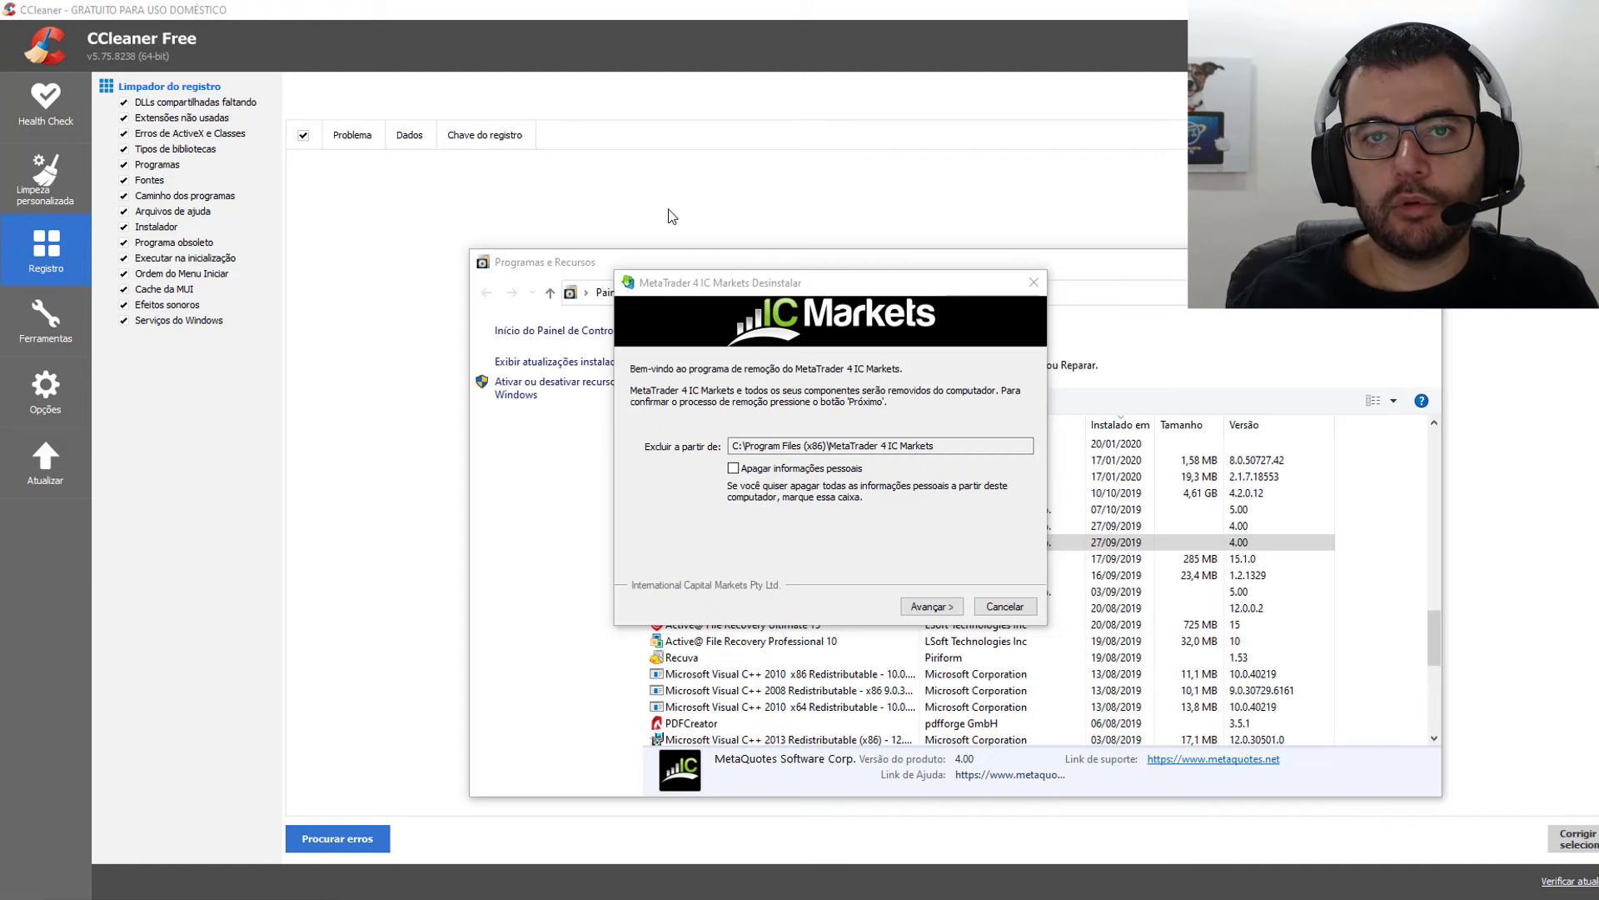
{"action": "left_click", "coordinate": [733, 468]}
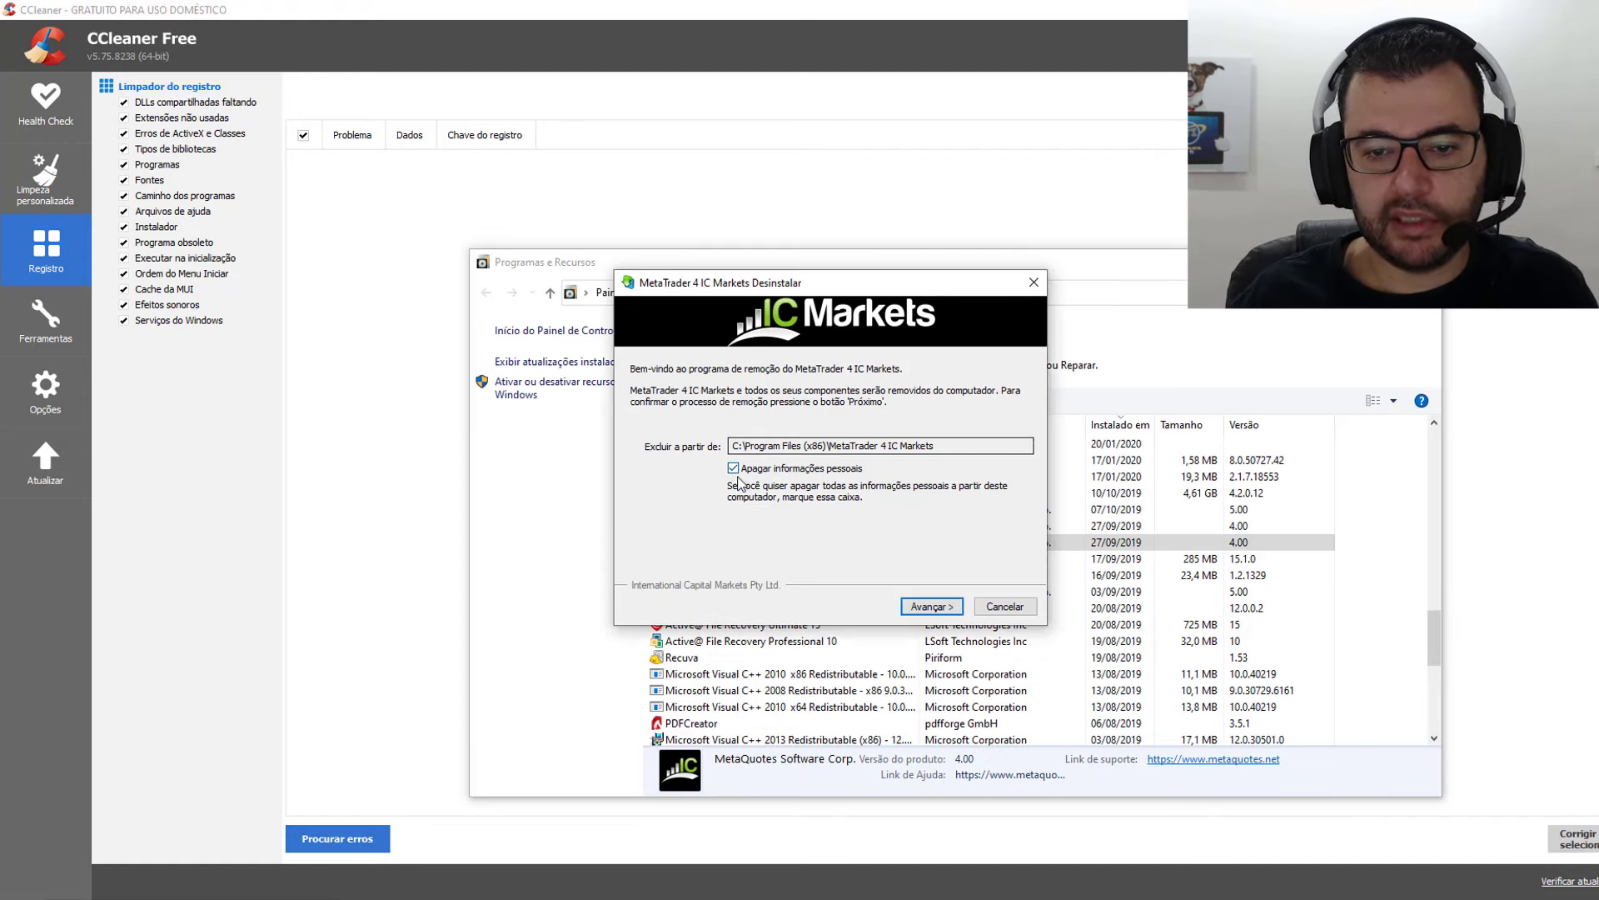
{"action": "left_click", "coordinate": [955, 613]}
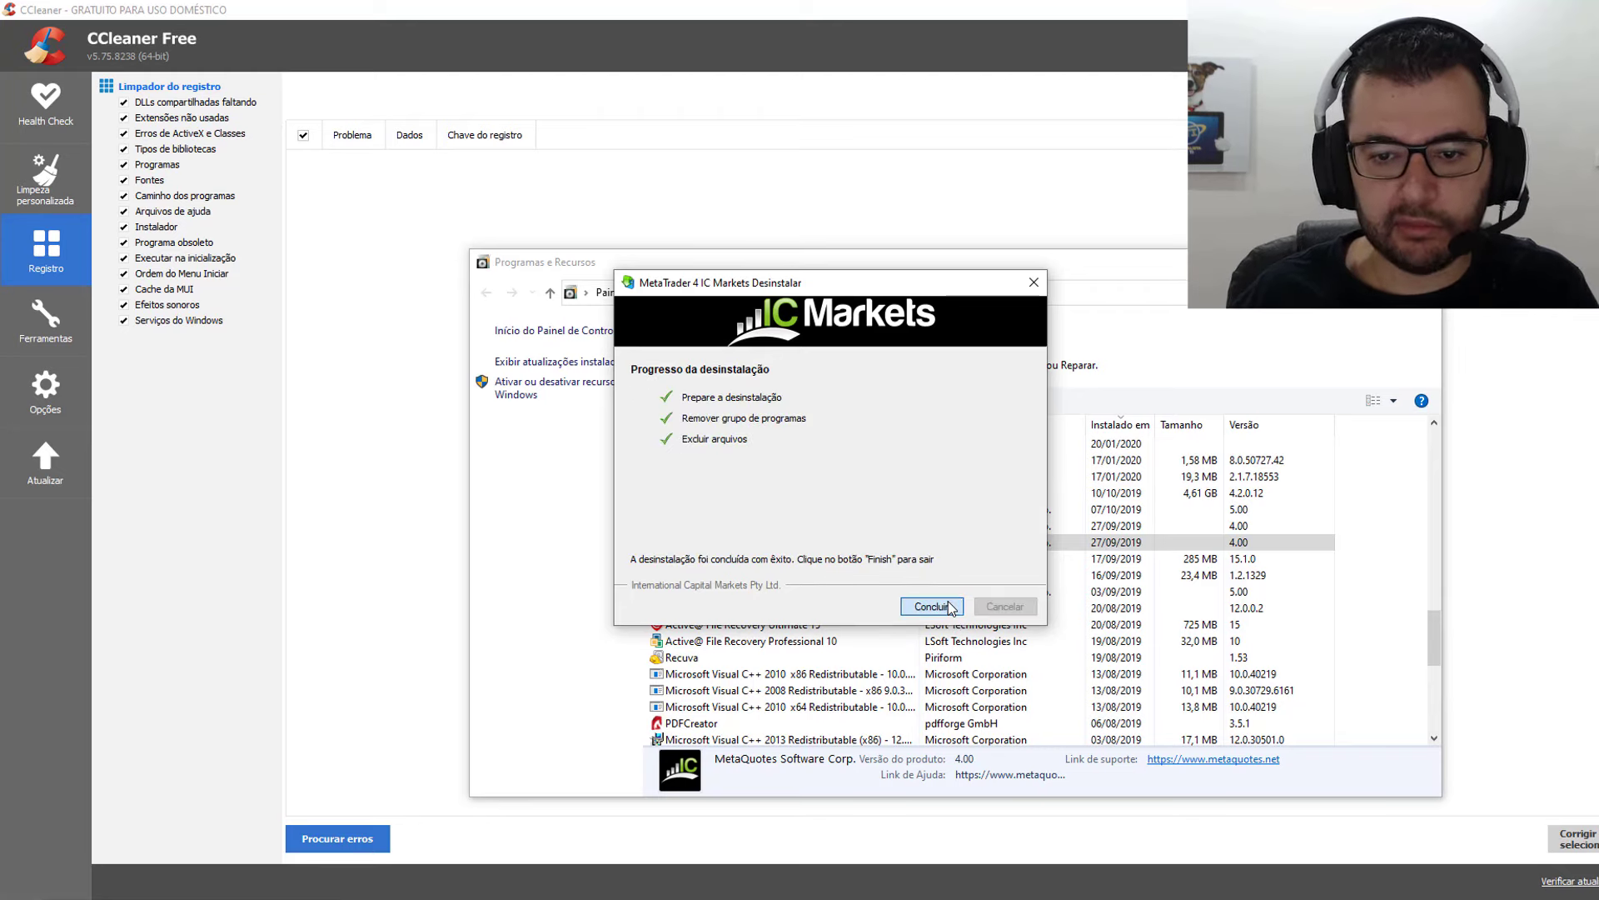
{"action": "left_click", "coordinate": [931, 607]}
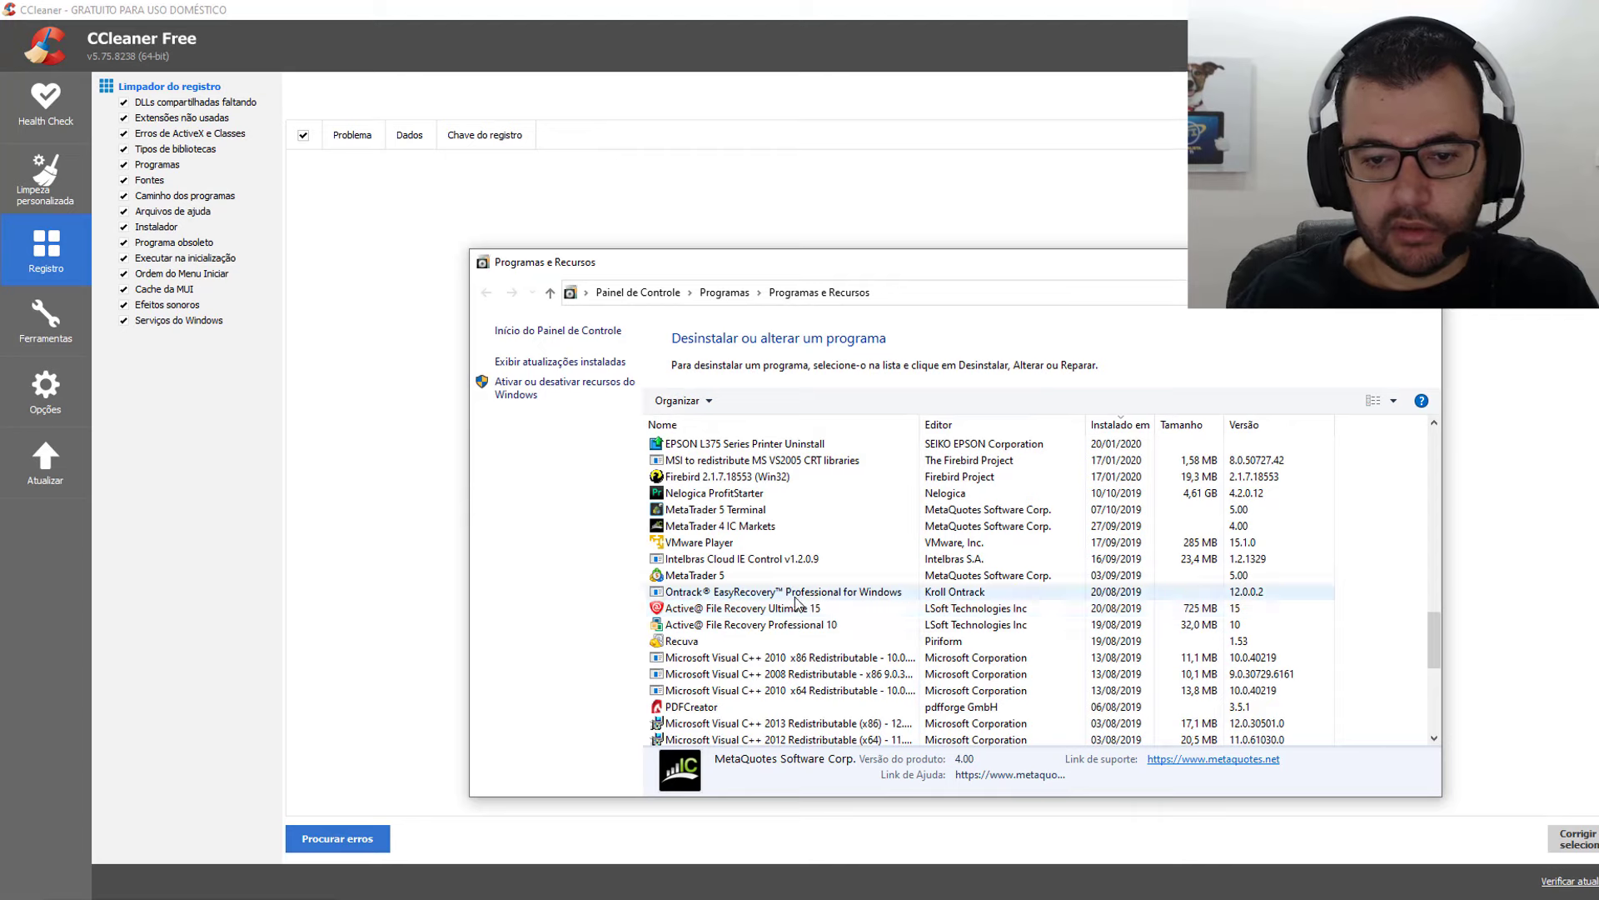
Step: Uninstall Intelbras Cloud IE Control v1.2.0.9, confirming the removal of all its components
{"action": "left_click", "coordinate": [725, 556]}
{"action": "left_click", "coordinate": [754, 401]}
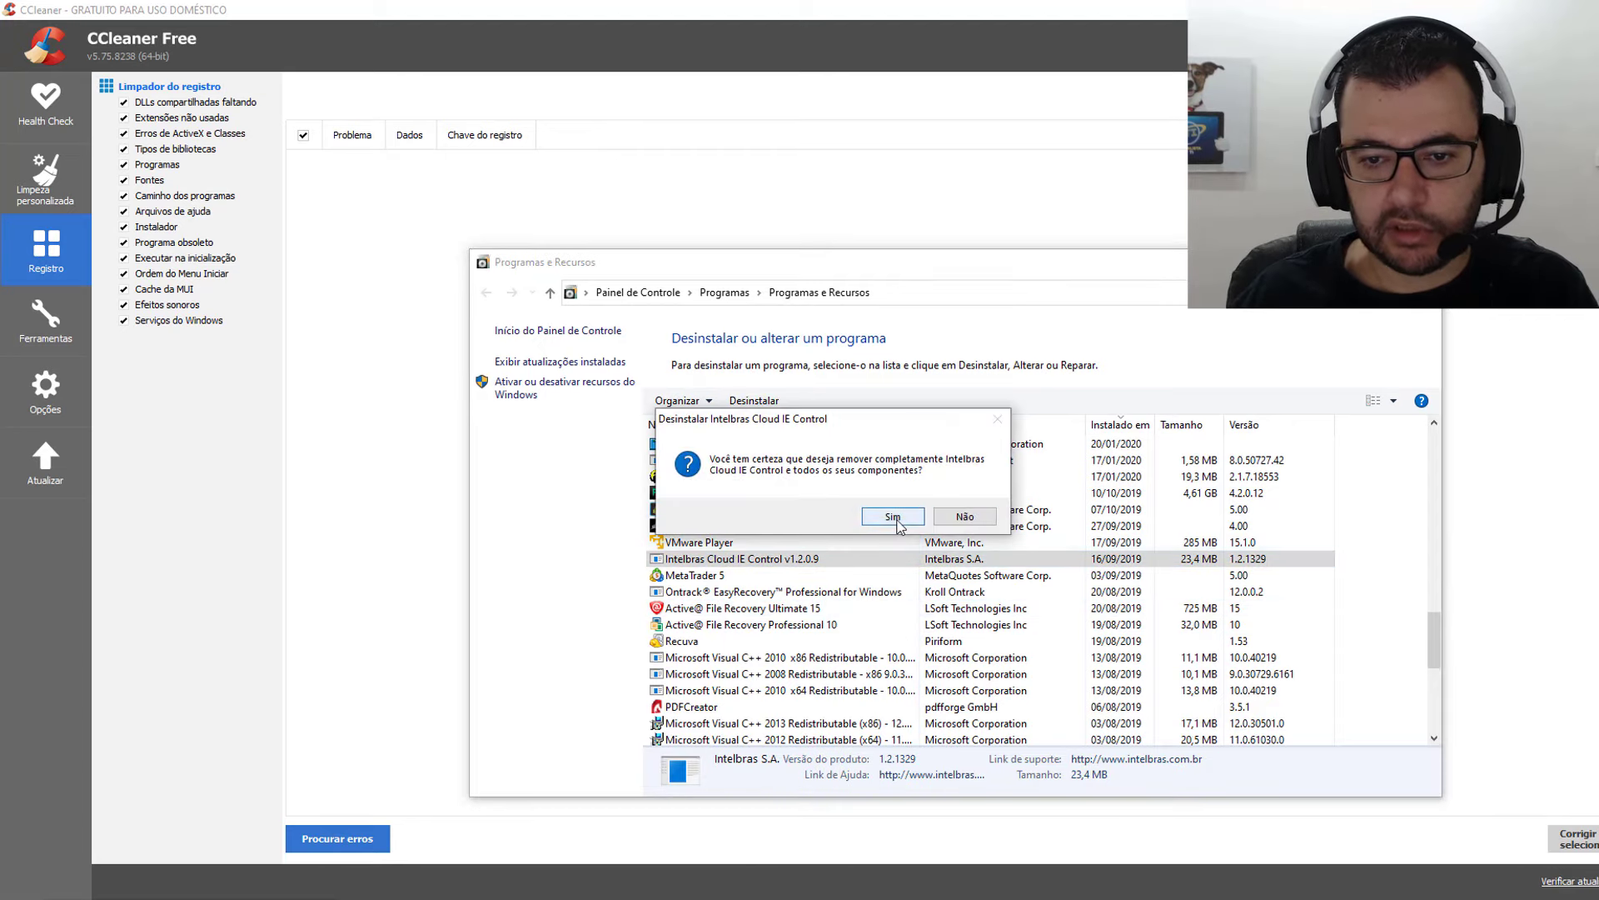
{"action": "left_click", "coordinate": [892, 517]}
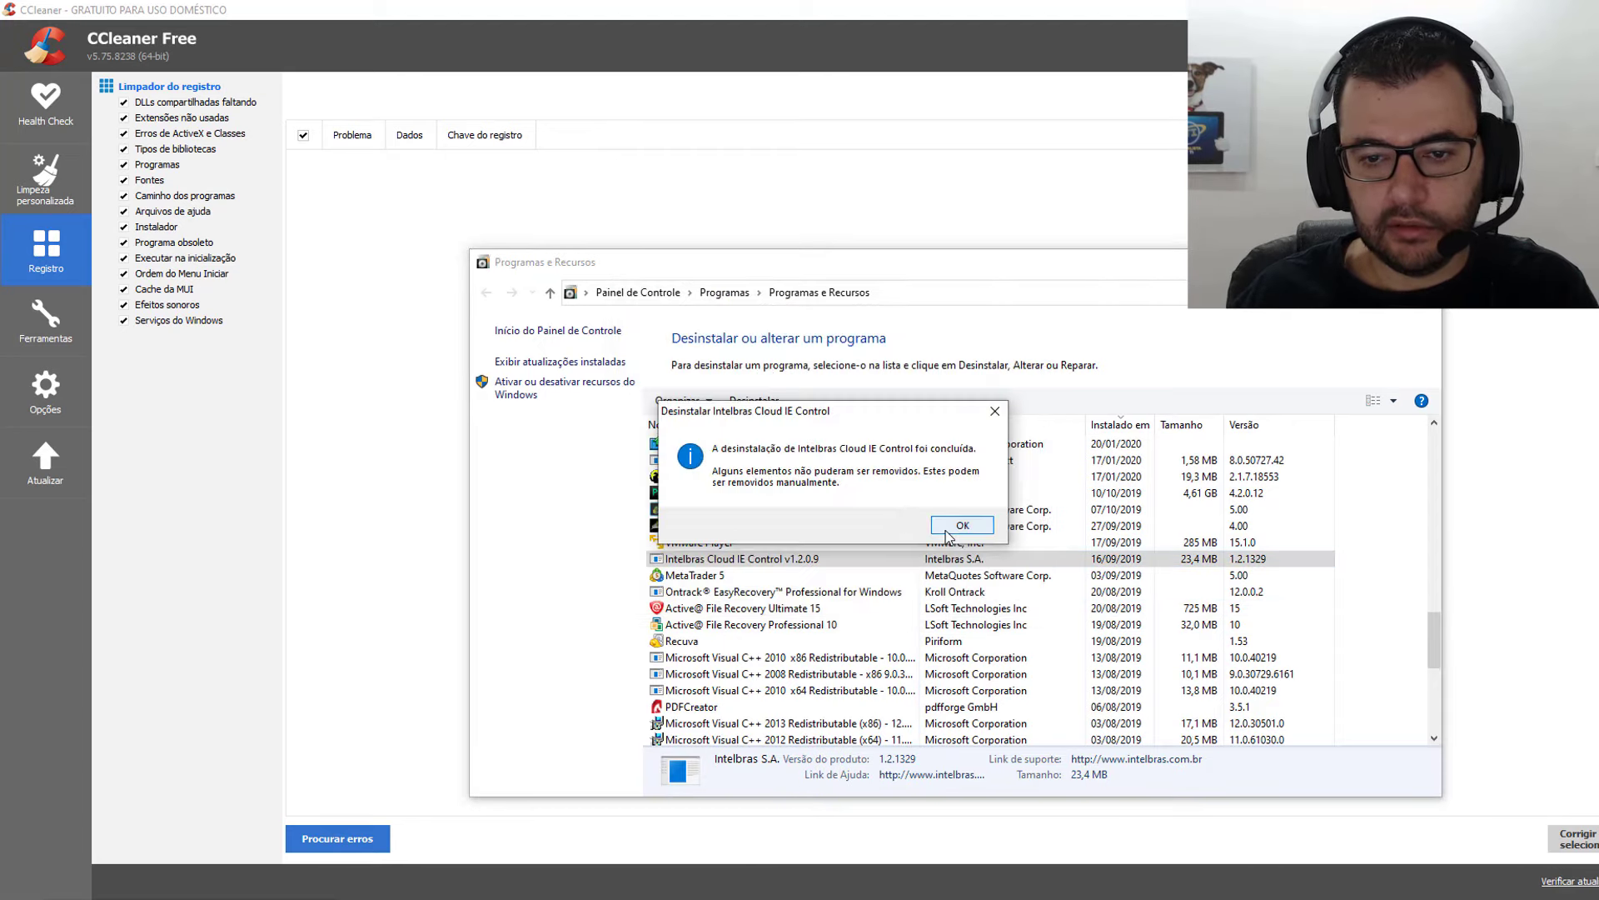
{"action": "left_click", "coordinate": [954, 521]}
Step: Return to the CCleaner registry cleaner, scan for errors and examine the listed problems
{"action": "left_click", "coordinate": [342, 458]}
{"action": "left_click", "coordinate": [361, 828]}
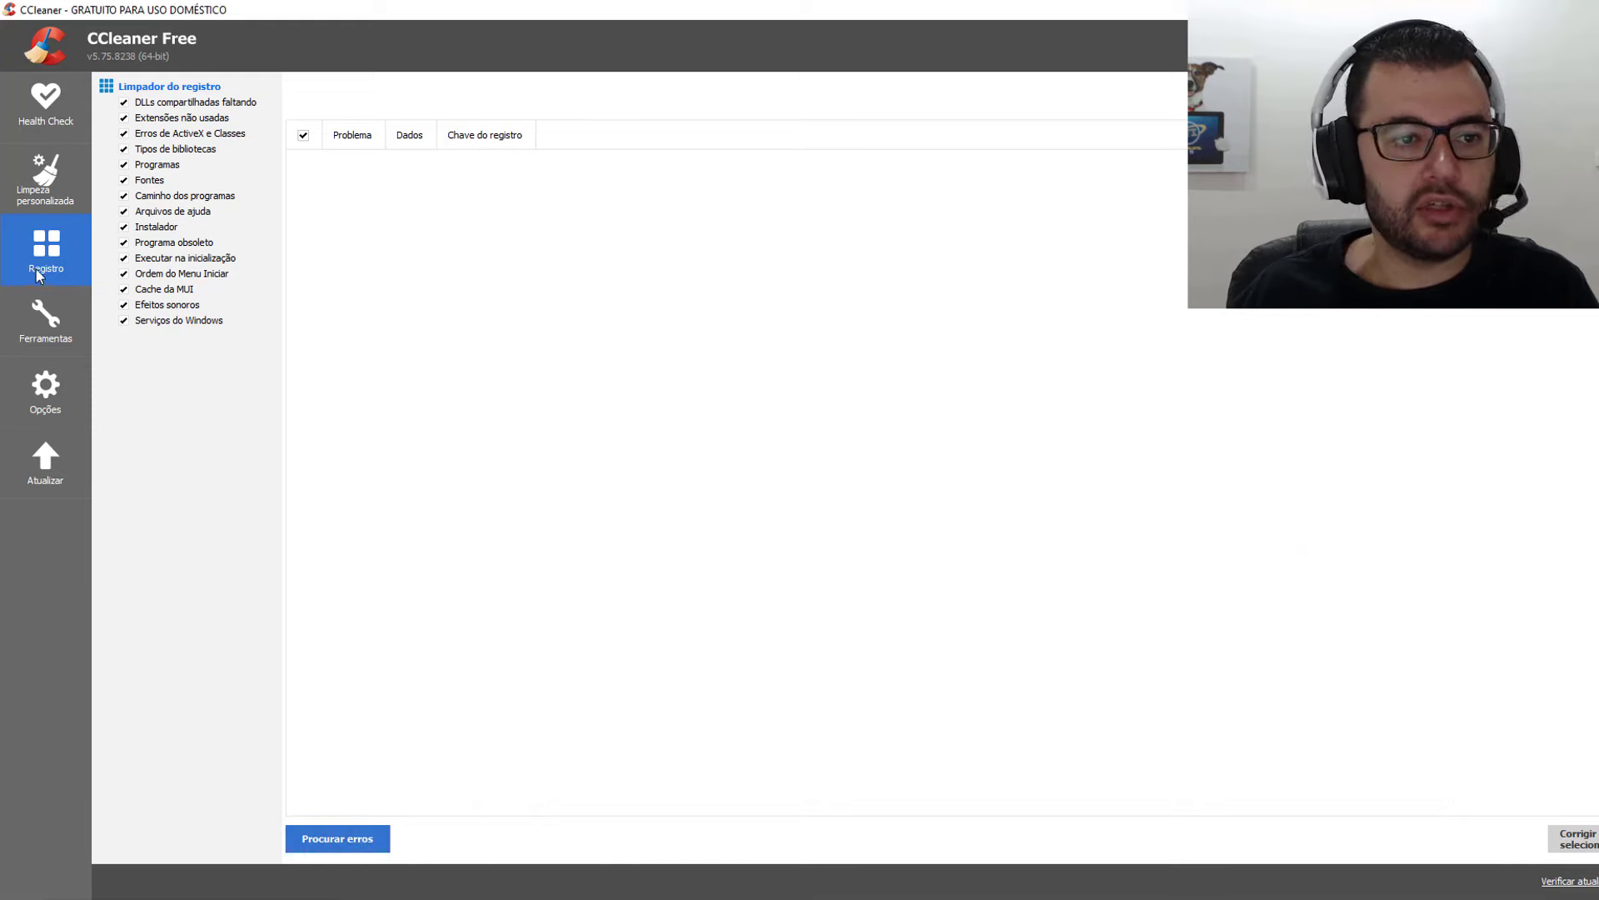
{"action": "left_click", "coordinate": [356, 843]}
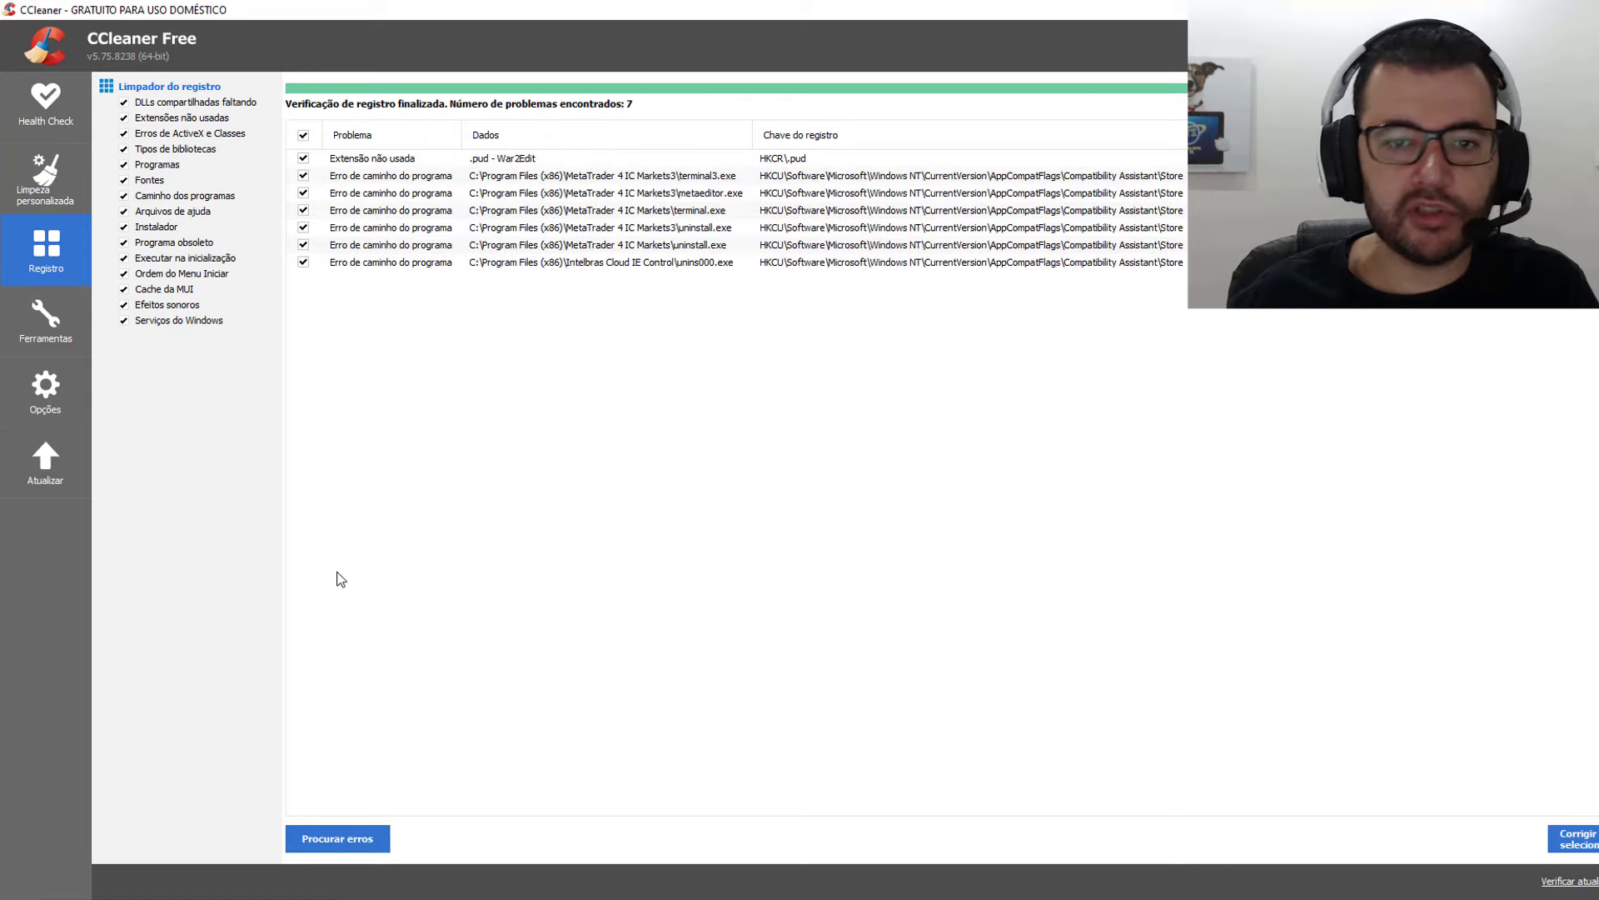
{"action": "left_click_drag", "start_coordinate": [709, 321], "coordinate": [407, 150]}
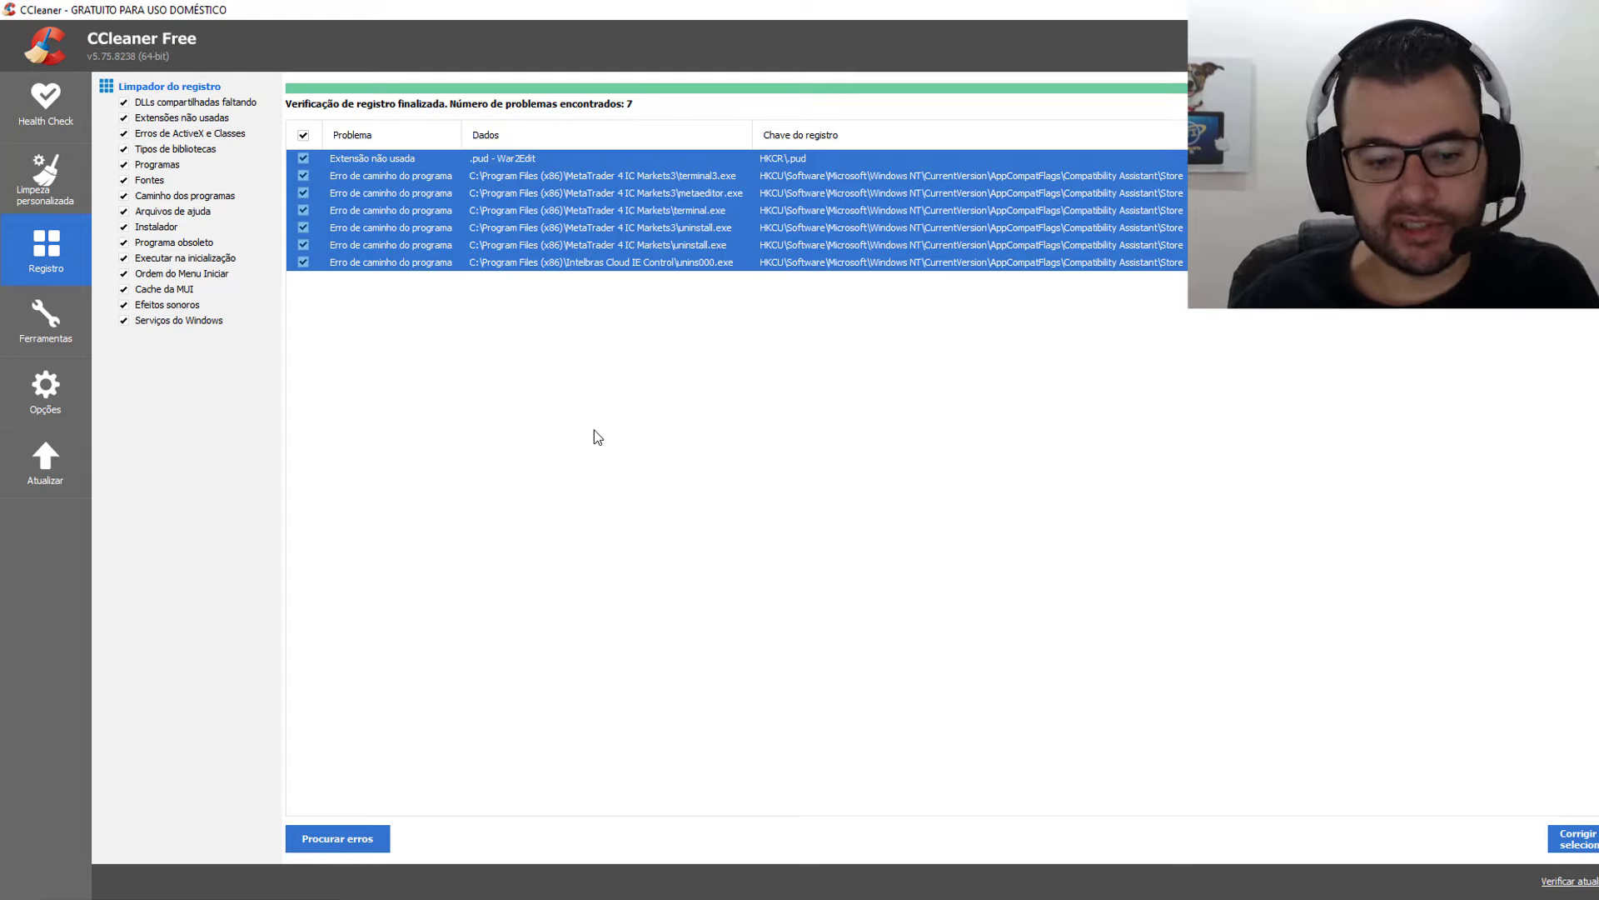
{"action": "left_click_drag", "start_coordinate": [738, 430], "coordinate": [448, 127]}
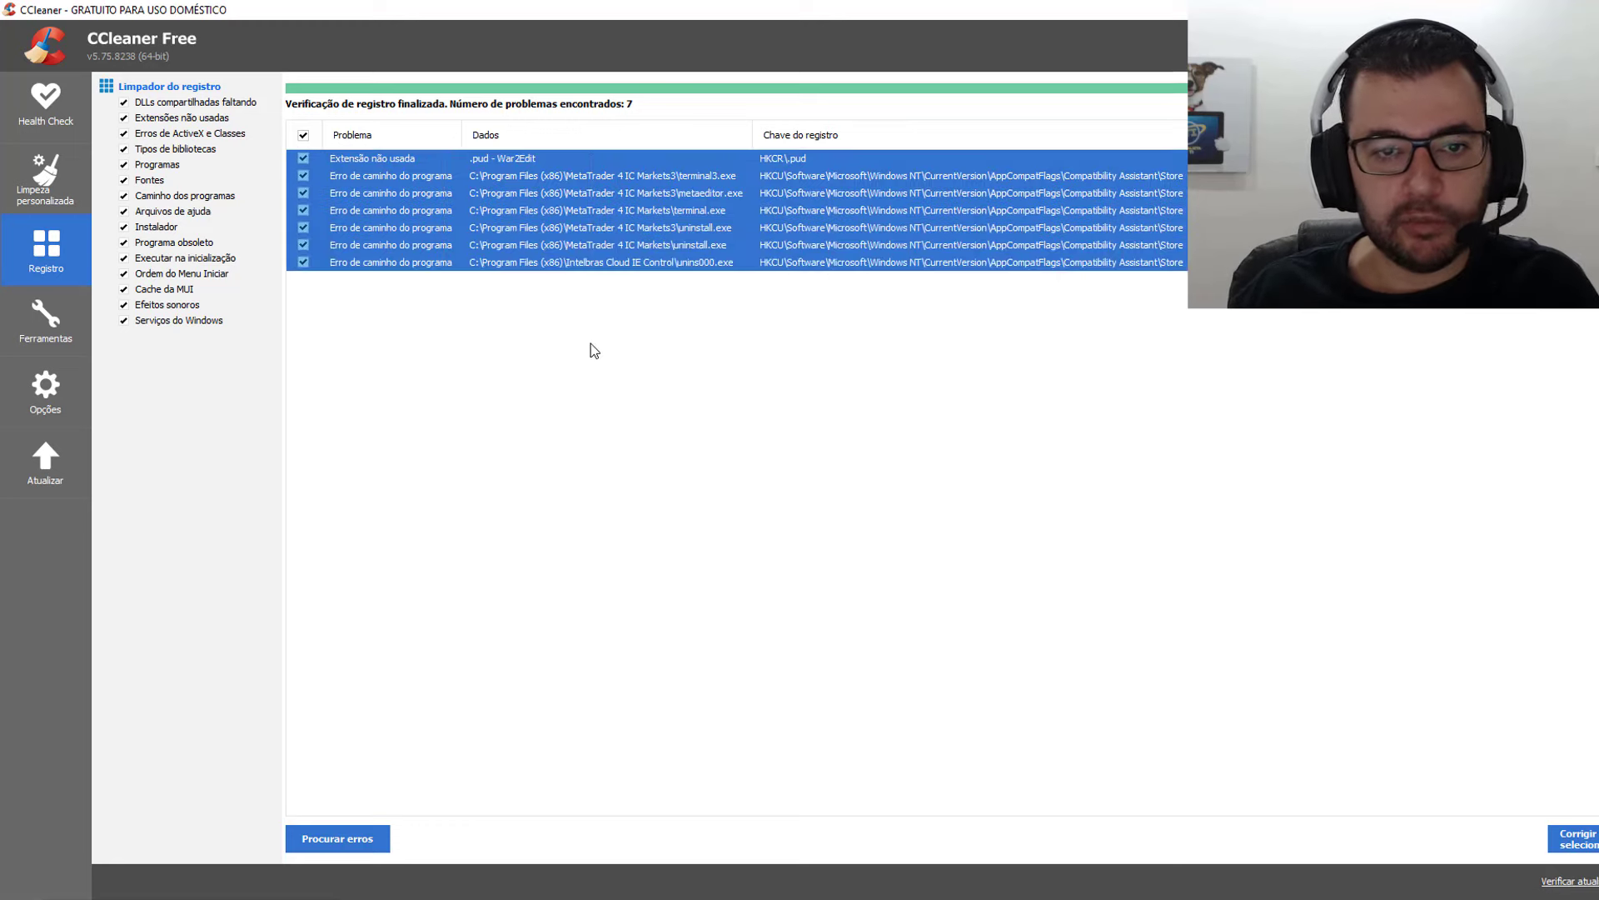
{"action": "left_click", "coordinate": [589, 347]}
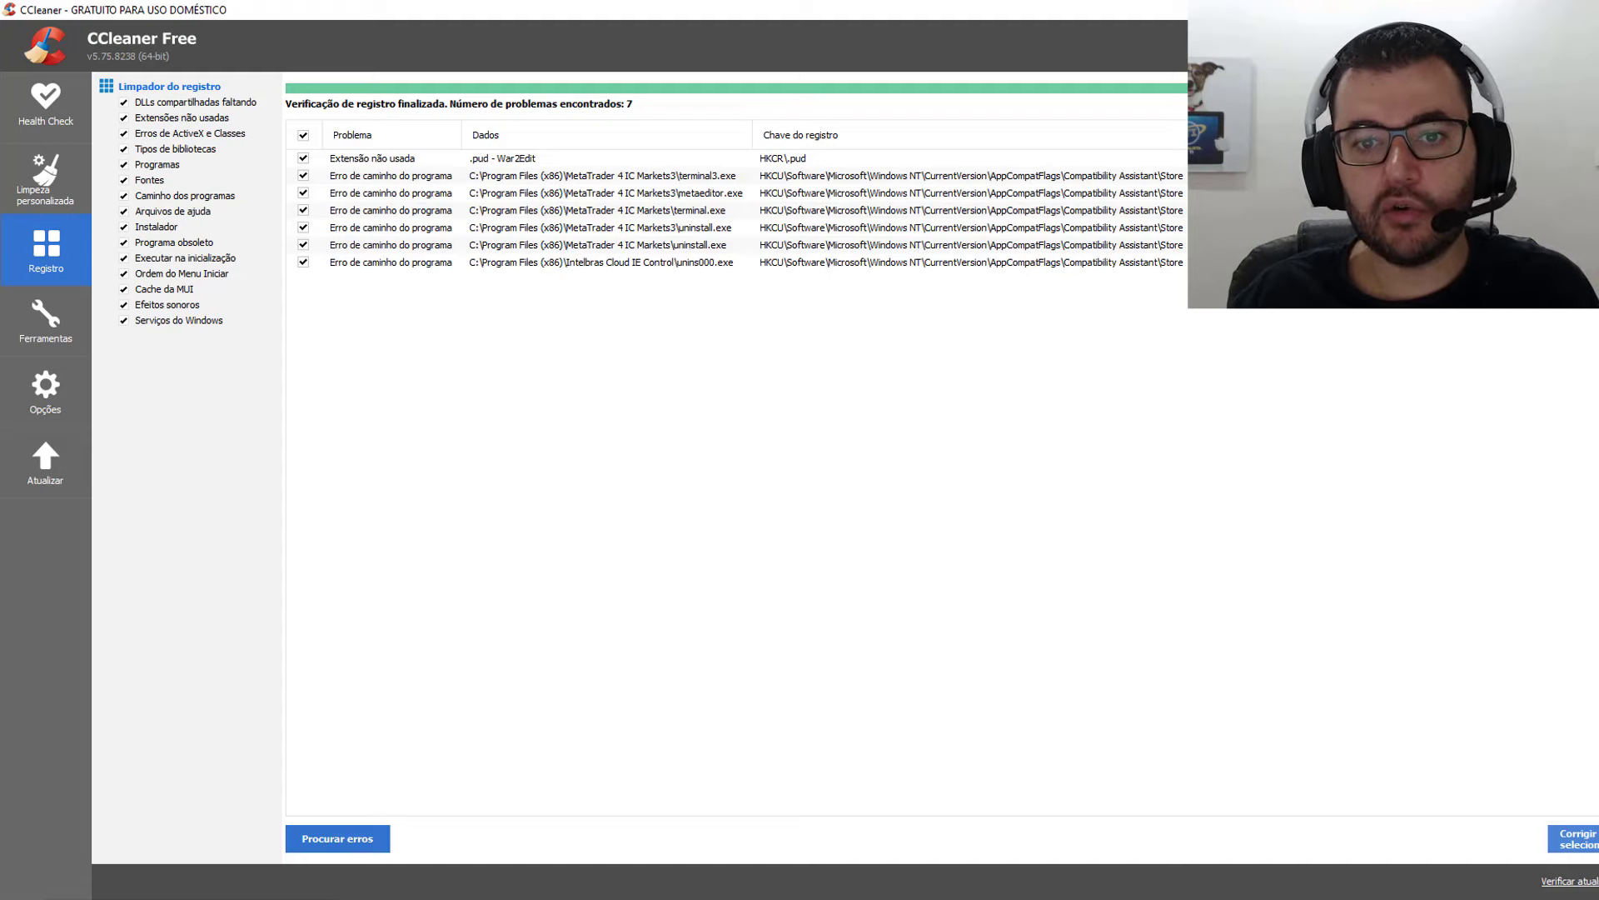
Step: Start fixing the selected registry problems and save a backup as cc_20210109_095639.reg in the Gravações de som folder
{"action": "left_click", "coordinate": [1573, 837]}
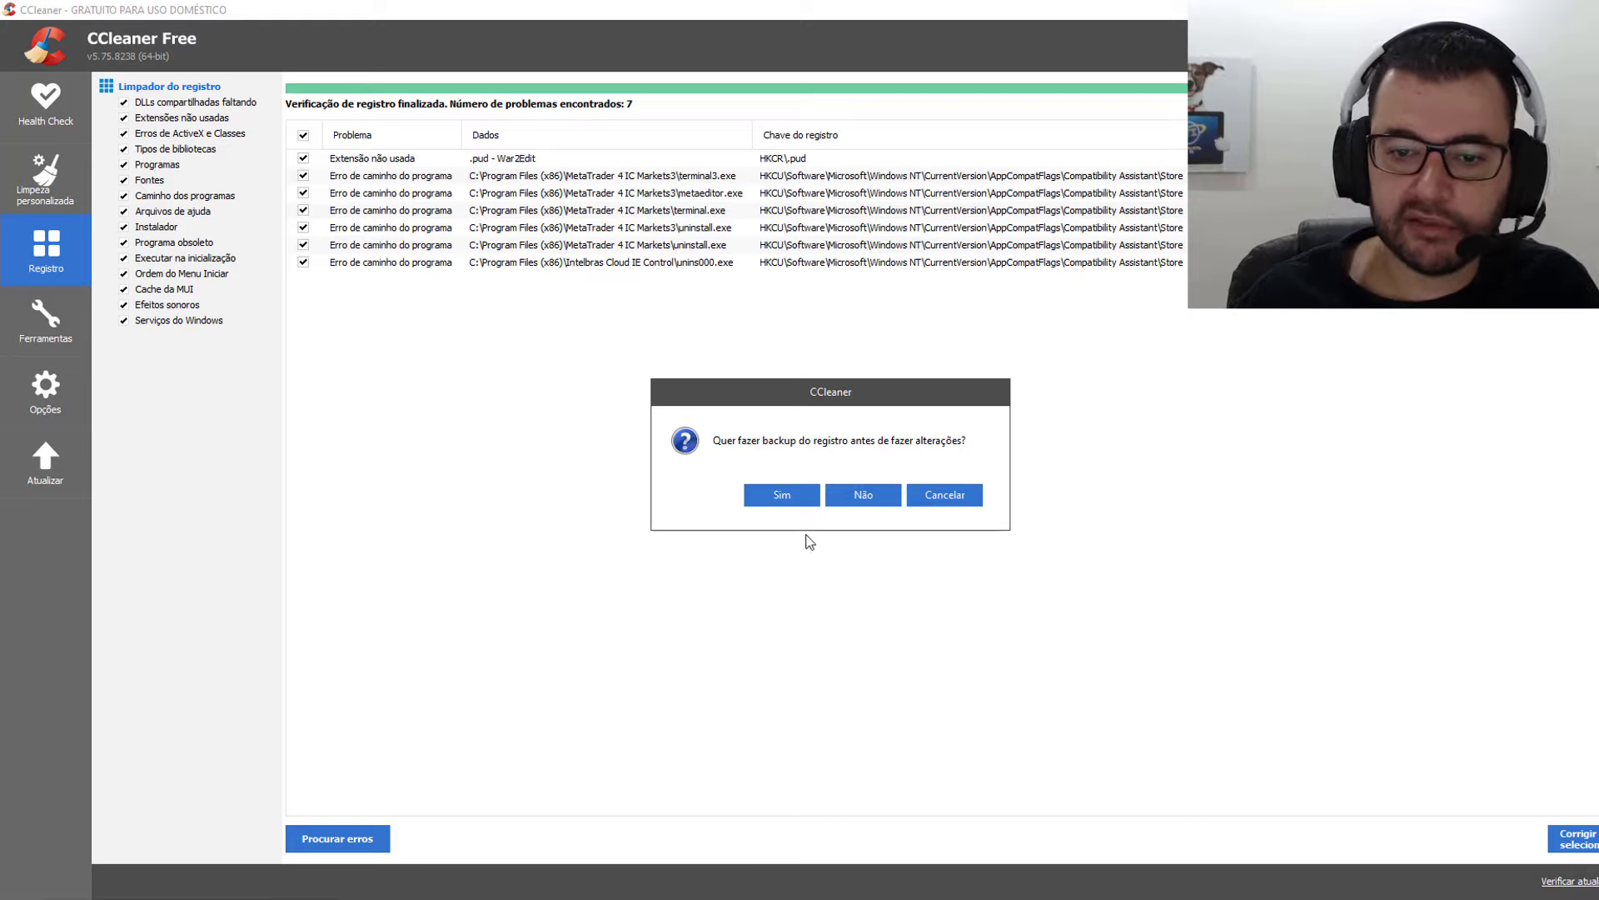
{"action": "left_click", "coordinate": [771, 499]}
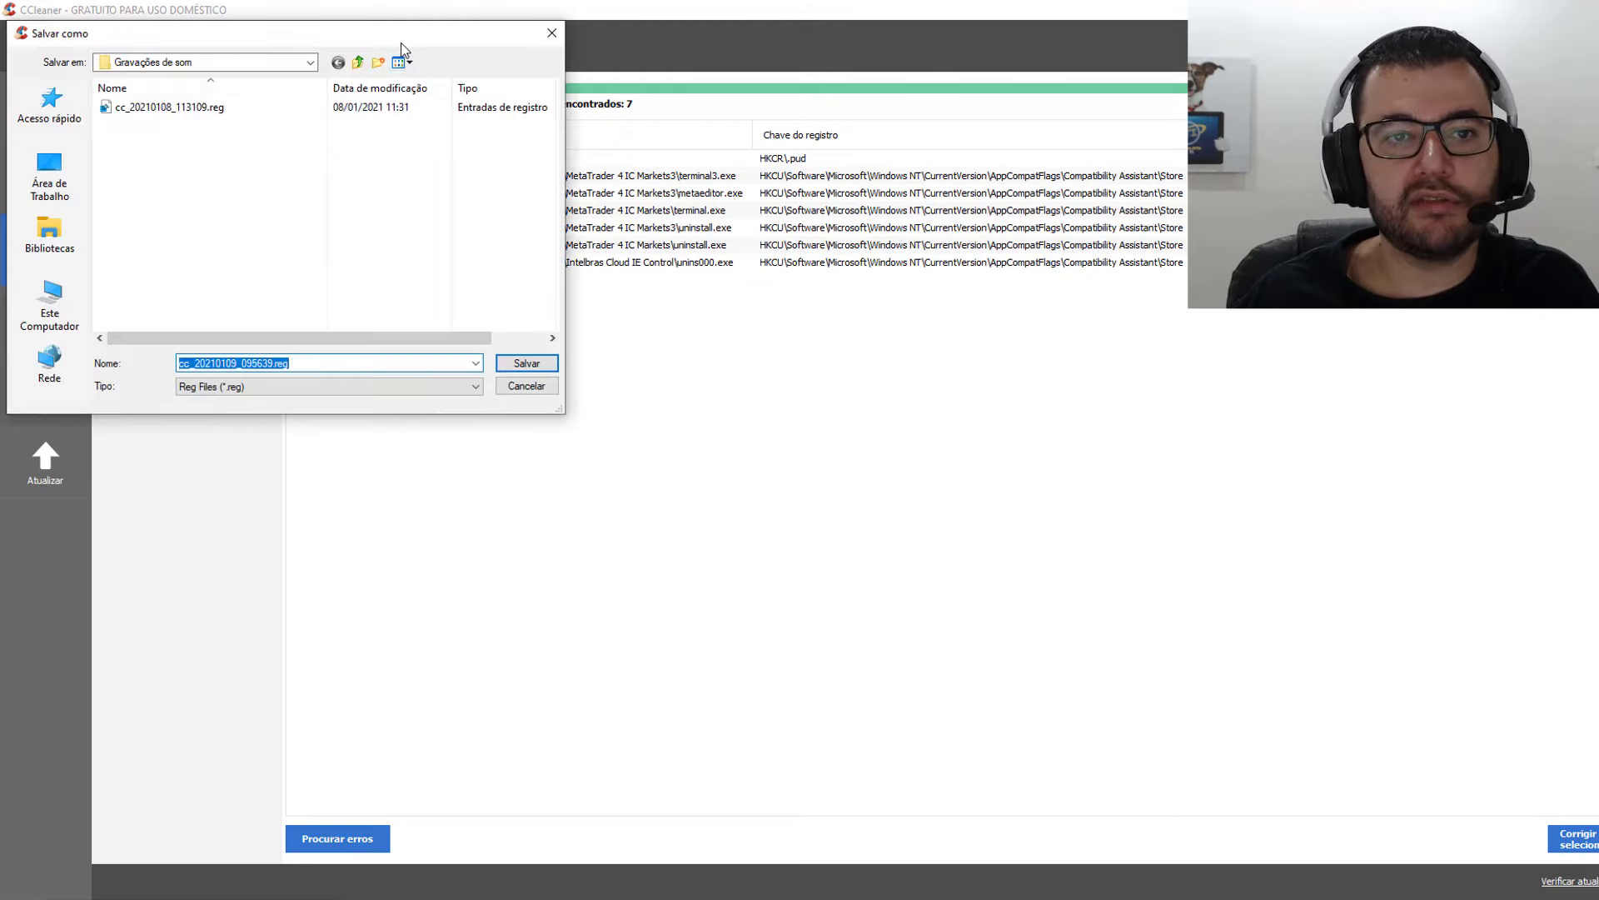
{"action": "left_click_drag", "start_coordinate": [403, 43], "coordinate": [930, 185]}
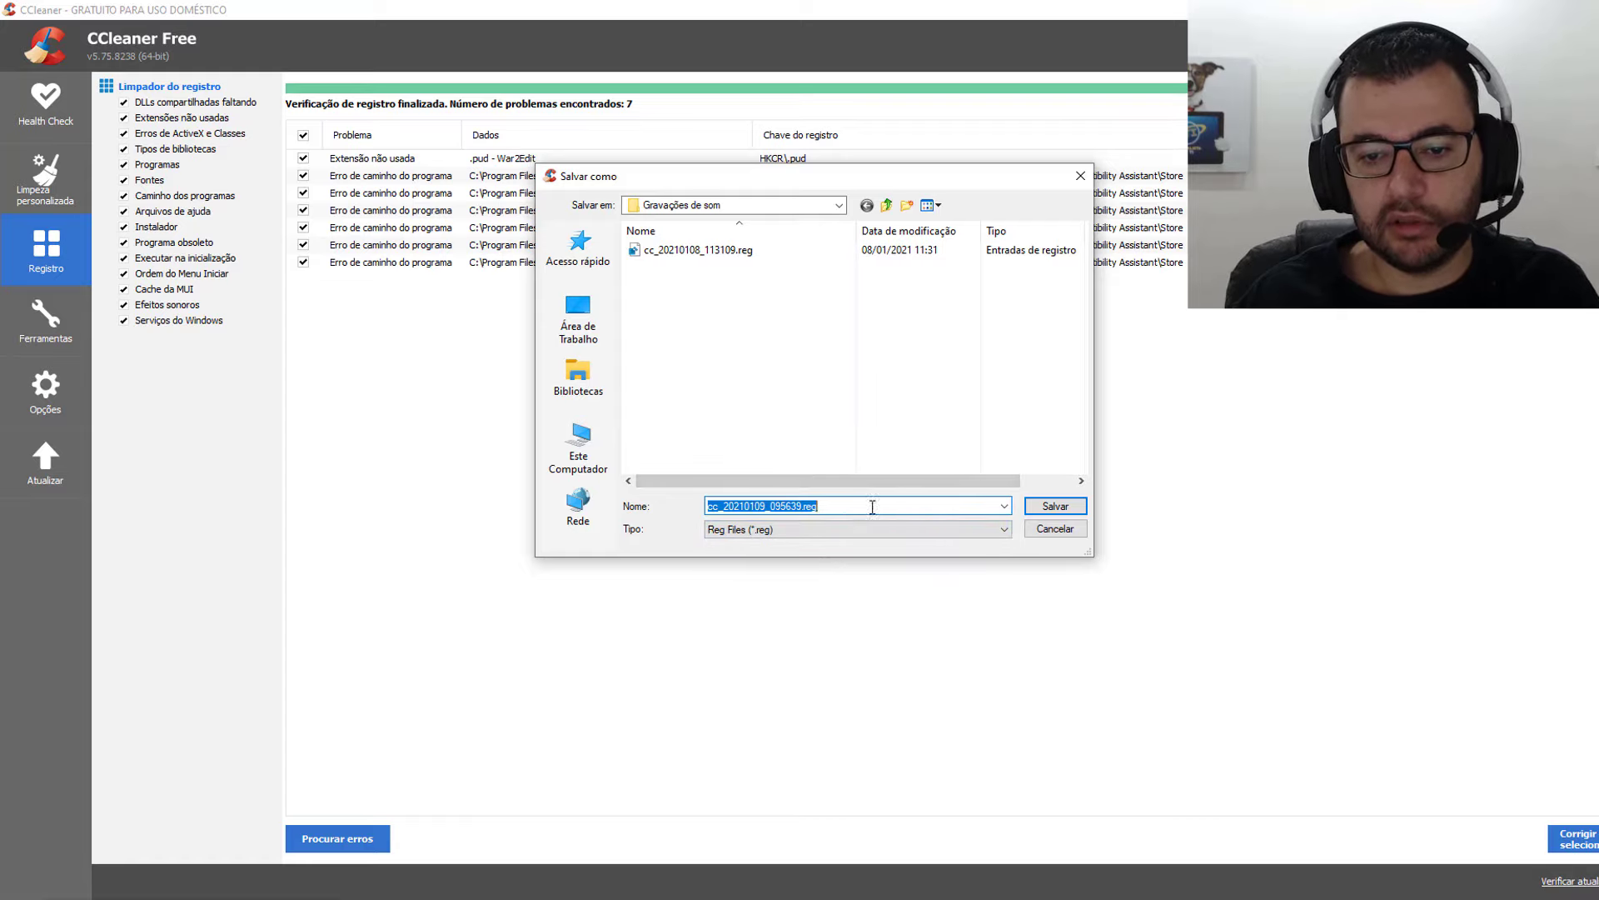
{"action": "left_click", "coordinate": [1074, 512]}
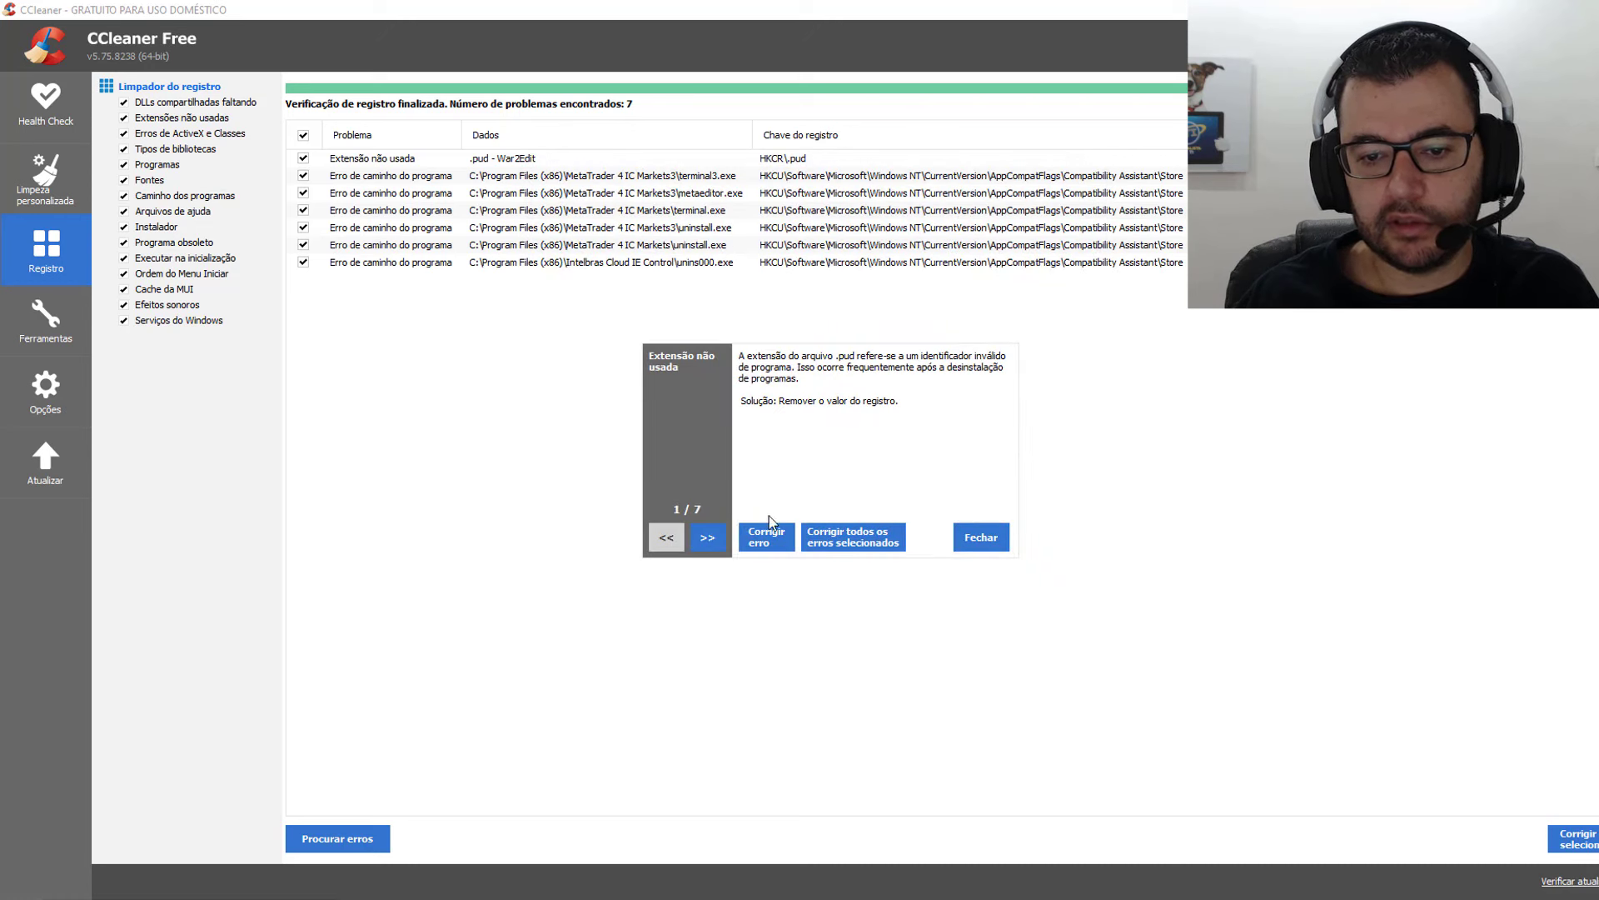
Step: Correct all selected registry errors and scan the registry again
{"action": "left_click", "coordinate": [858, 540]}
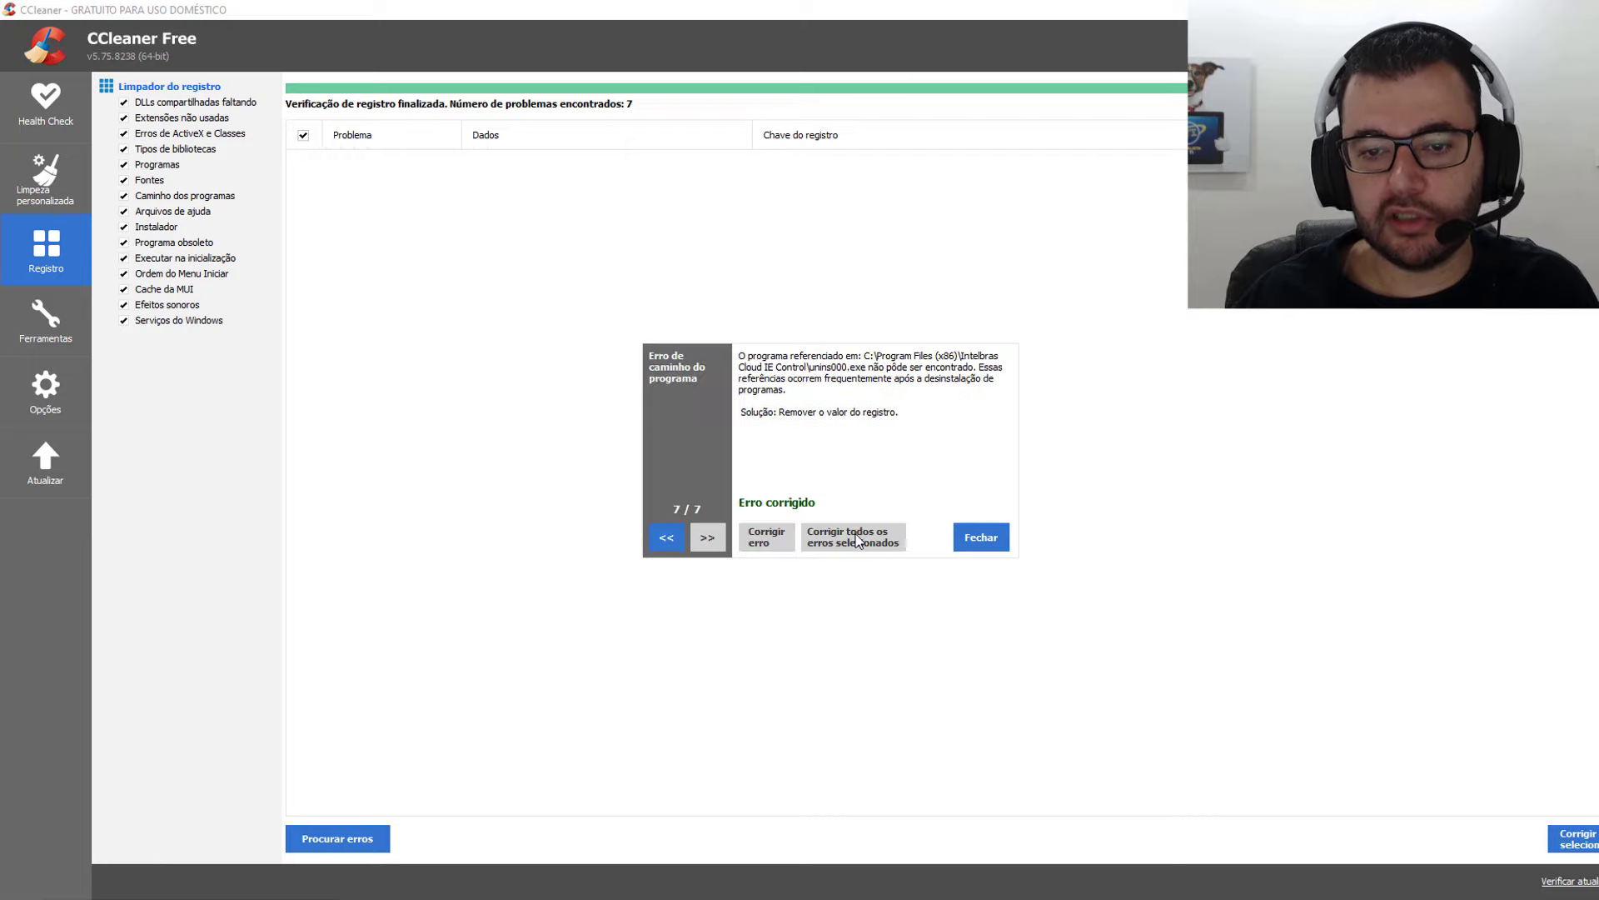
{"action": "left_click", "coordinate": [985, 545]}
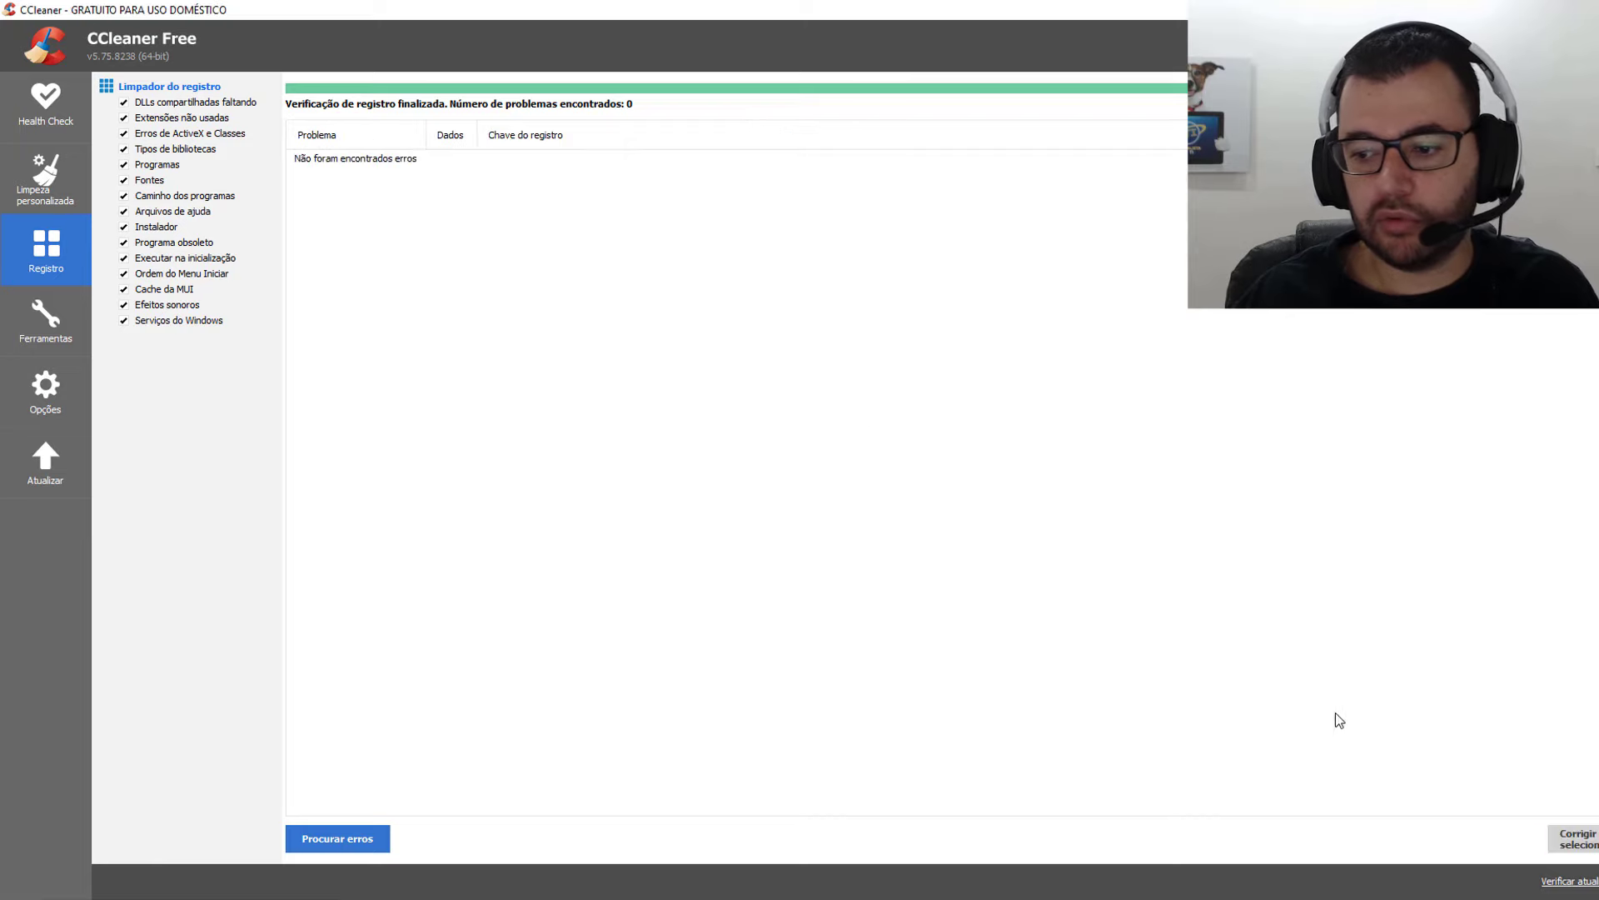
{"action": "left_click", "coordinate": [348, 850]}
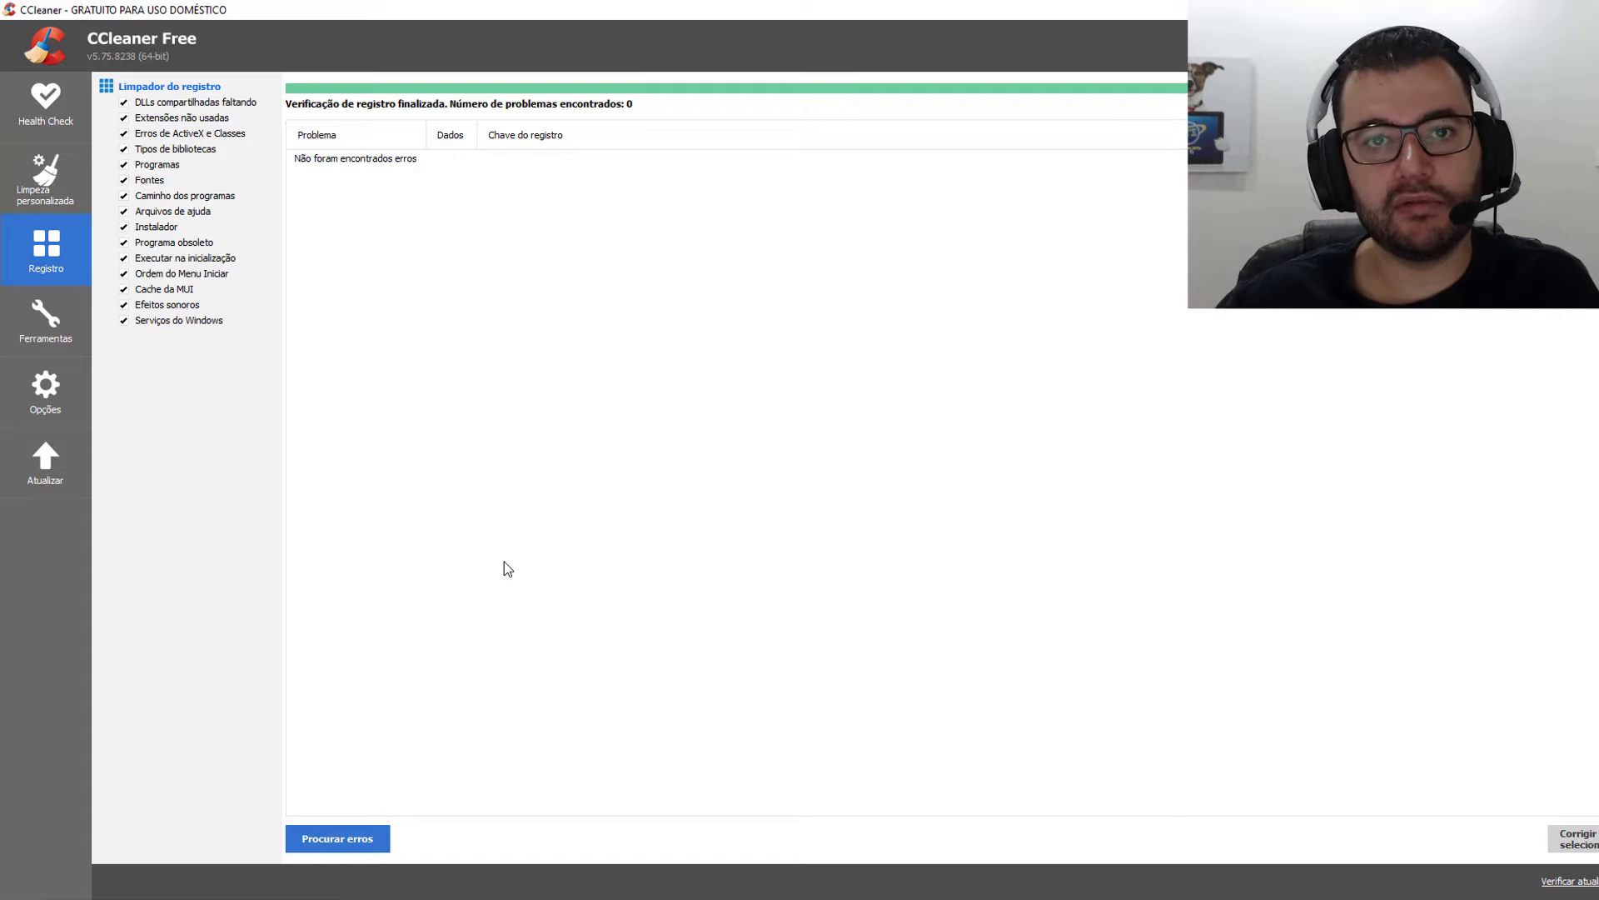
Step: Open the cc_20210109_095639.reg backup from the Gravações de som folder, decline adding it to the registry and return to CCleaner
{"action": "key", "text": "alt+Tab"}
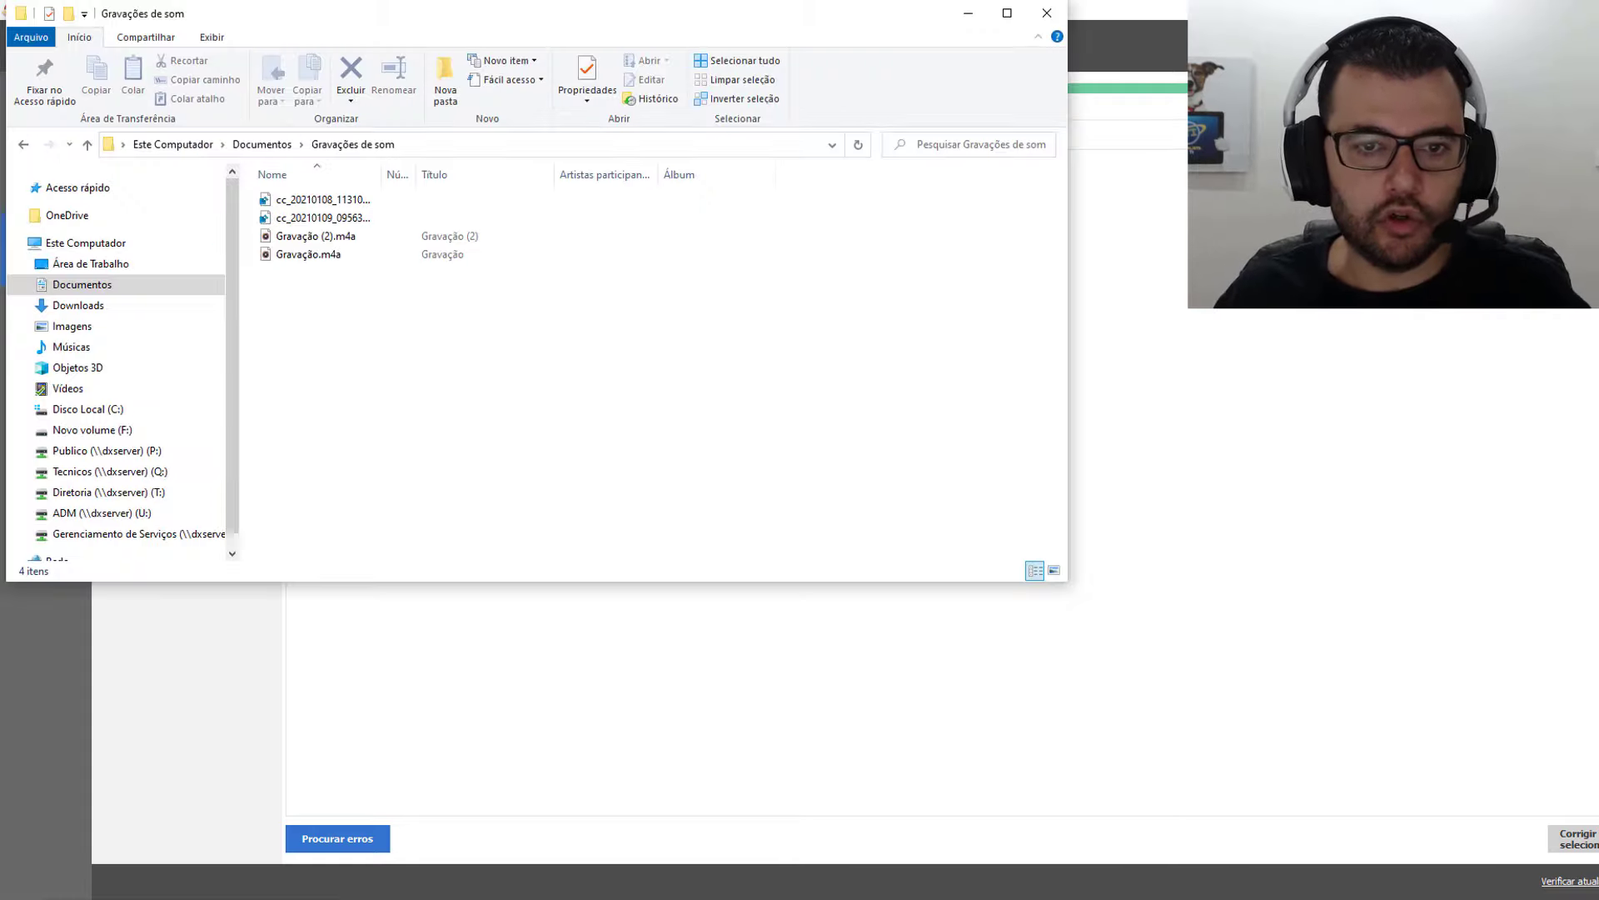
{"action": "double_click", "coordinate": [356, 218]}
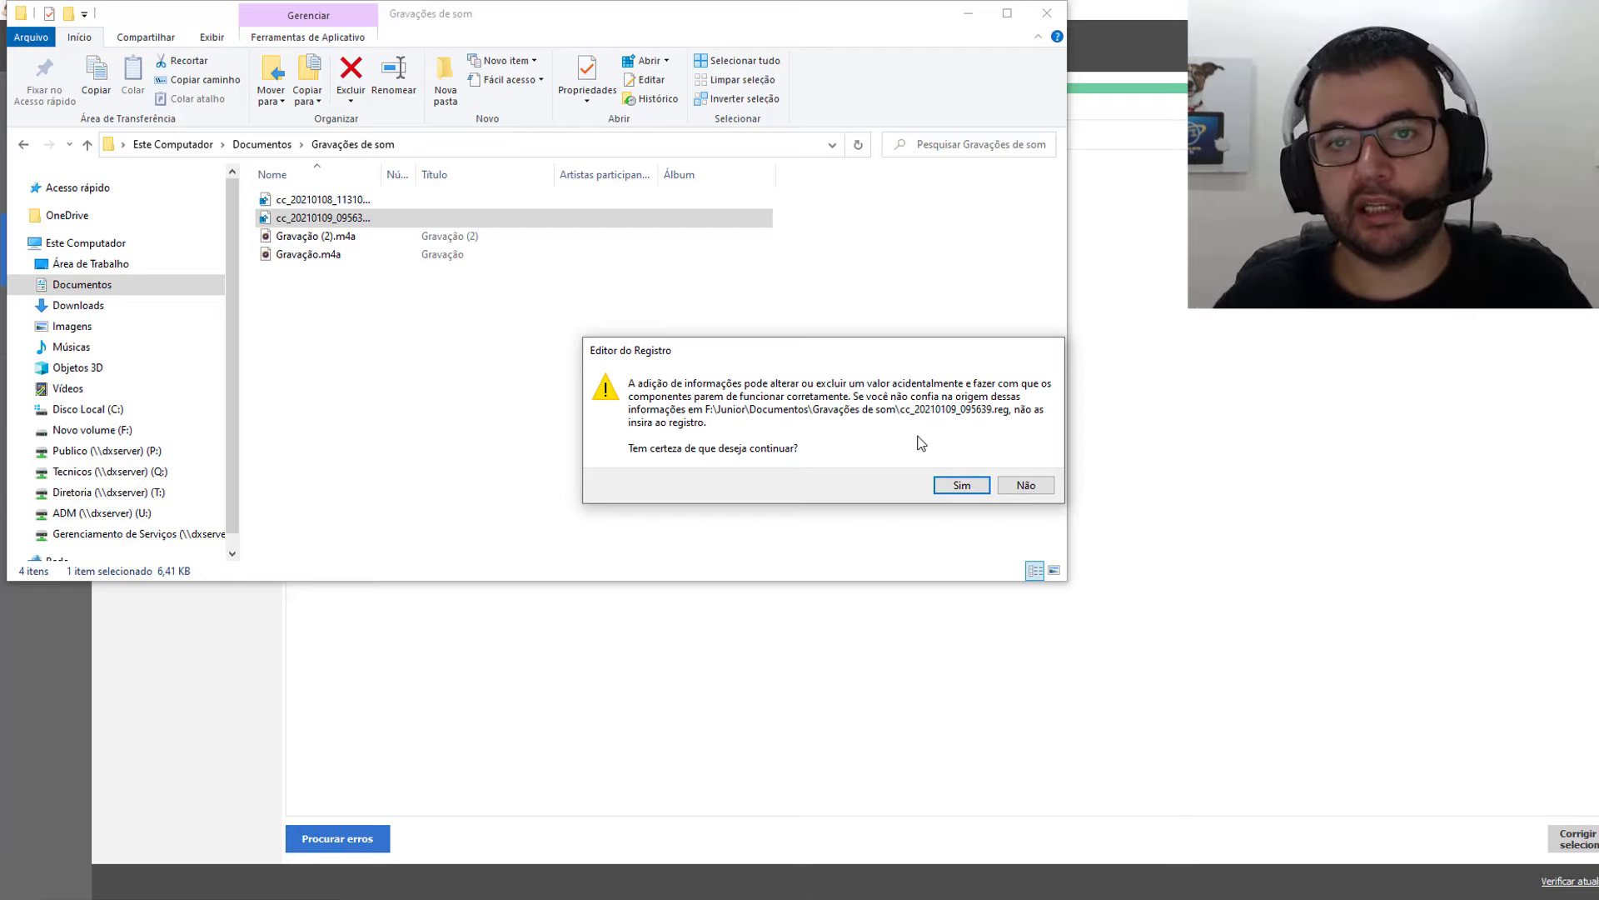
{"action": "left_click", "coordinate": [1025, 485]}
{"action": "left_click", "coordinate": [966, 12]}
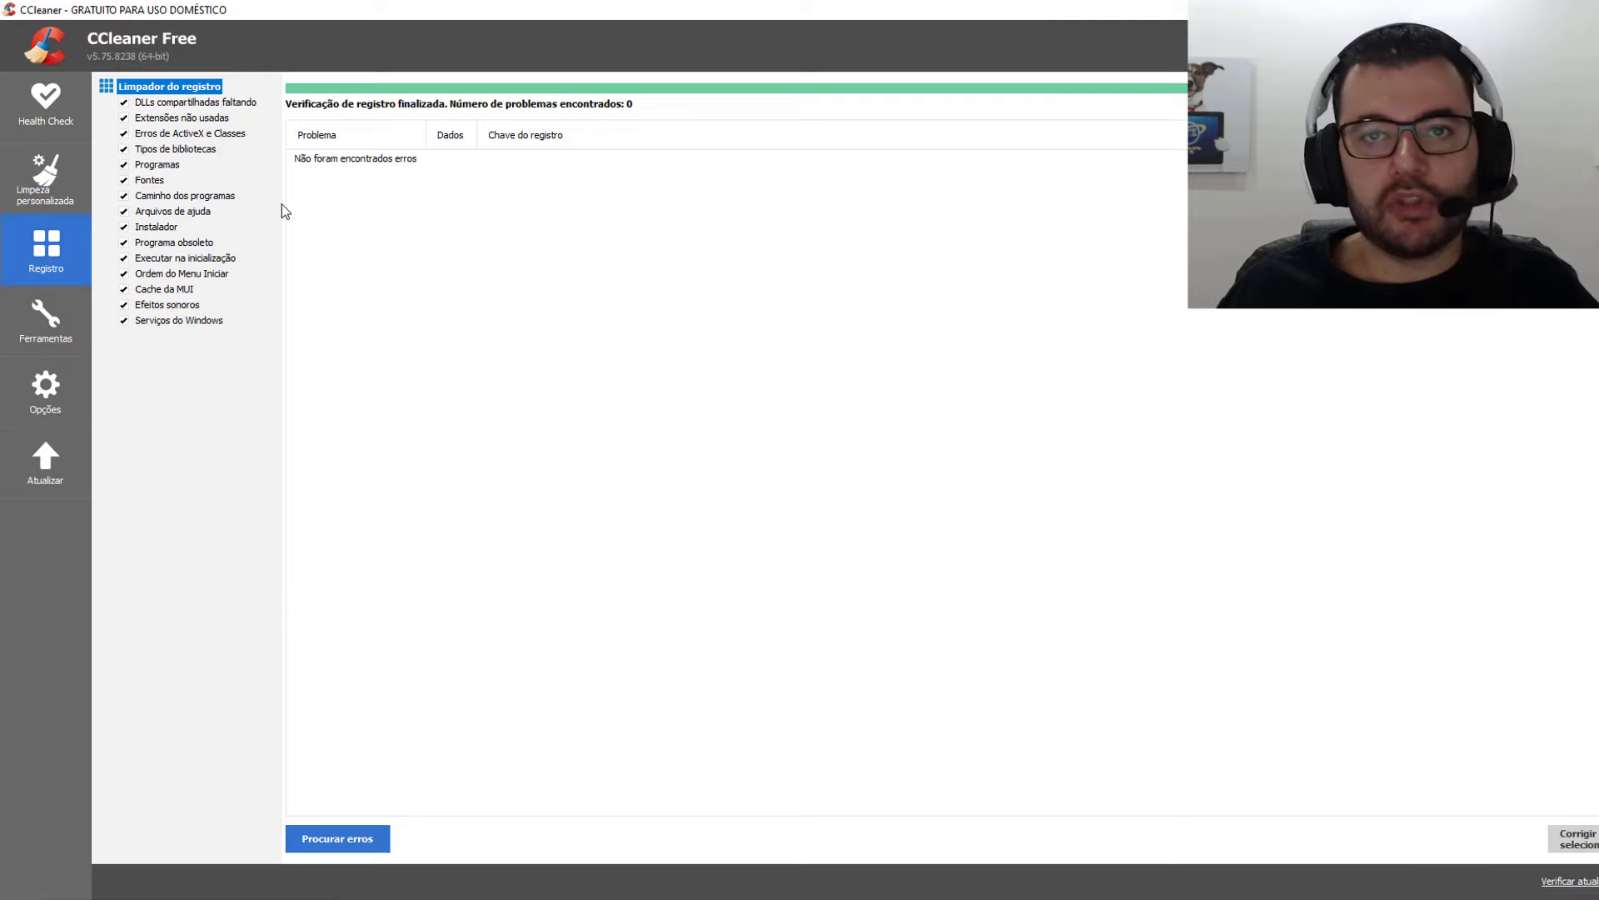
Step: Examine the list of uninstallable programs, the programs started with the system and the hidden notification area icons
{"action": "left_click", "coordinate": [30, 330]}
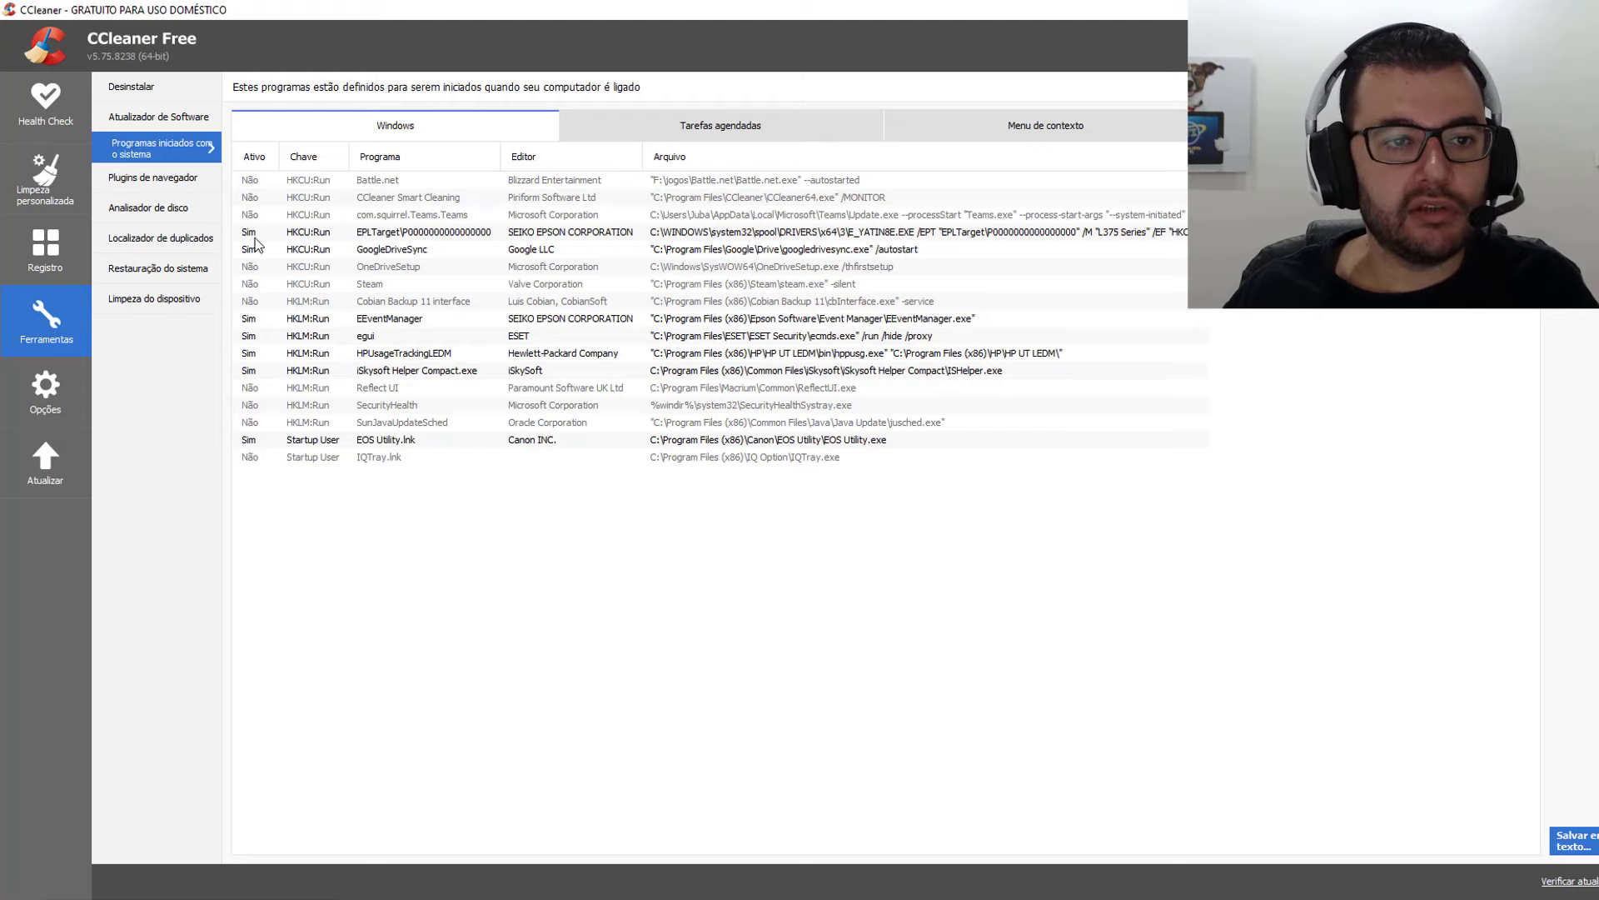
{"action": "left_click", "coordinate": [146, 94]}
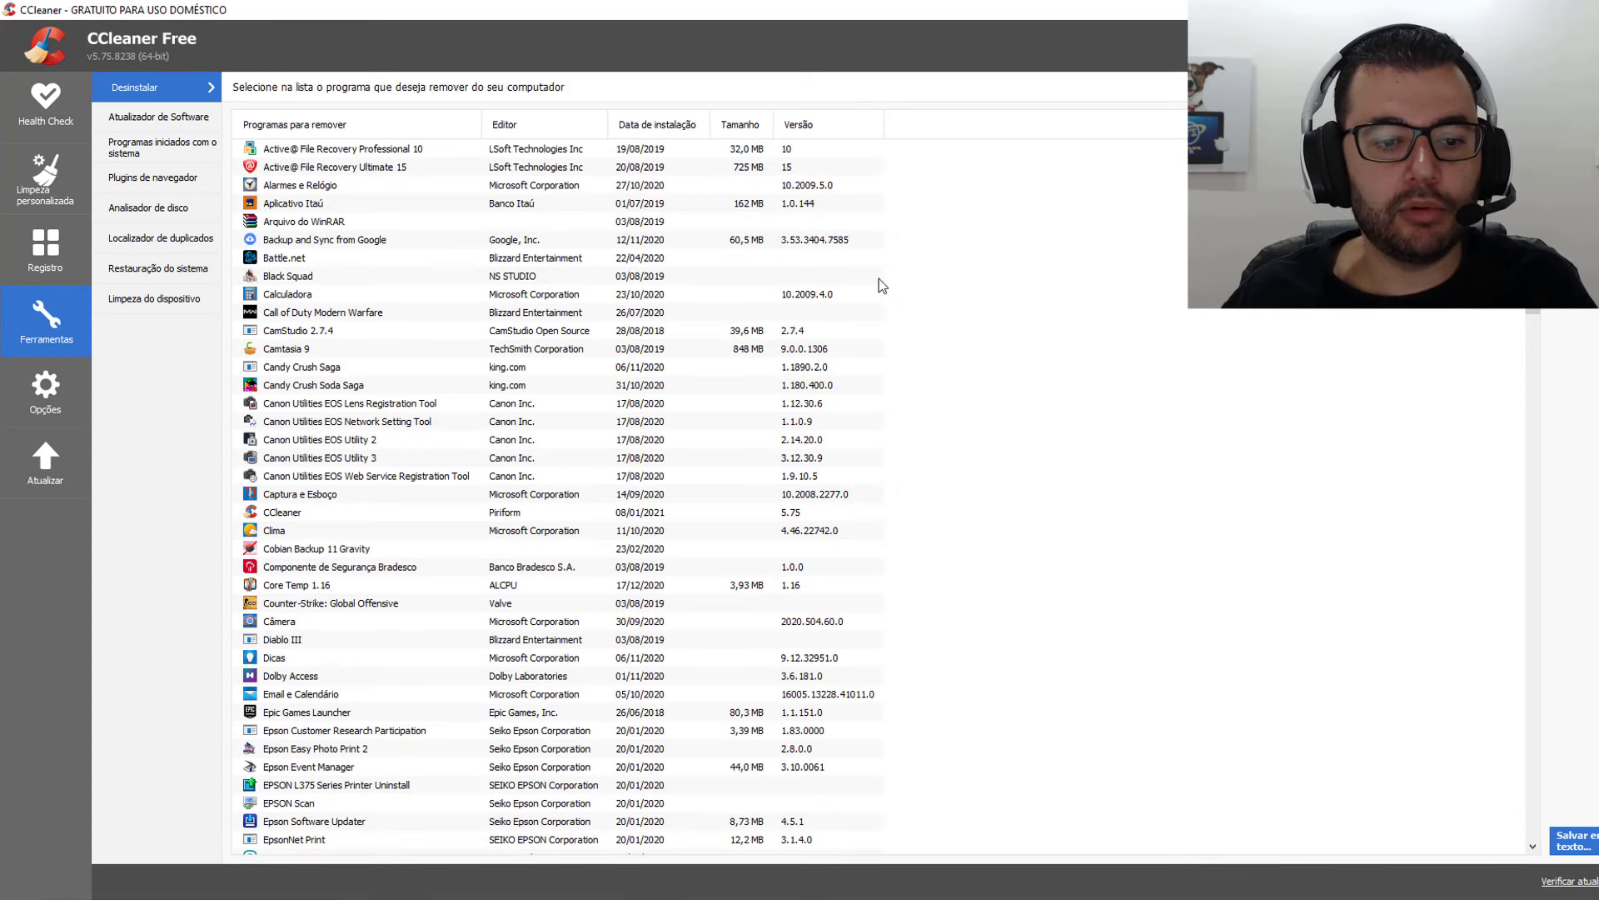
{"action": "left_click", "coordinate": [175, 148]}
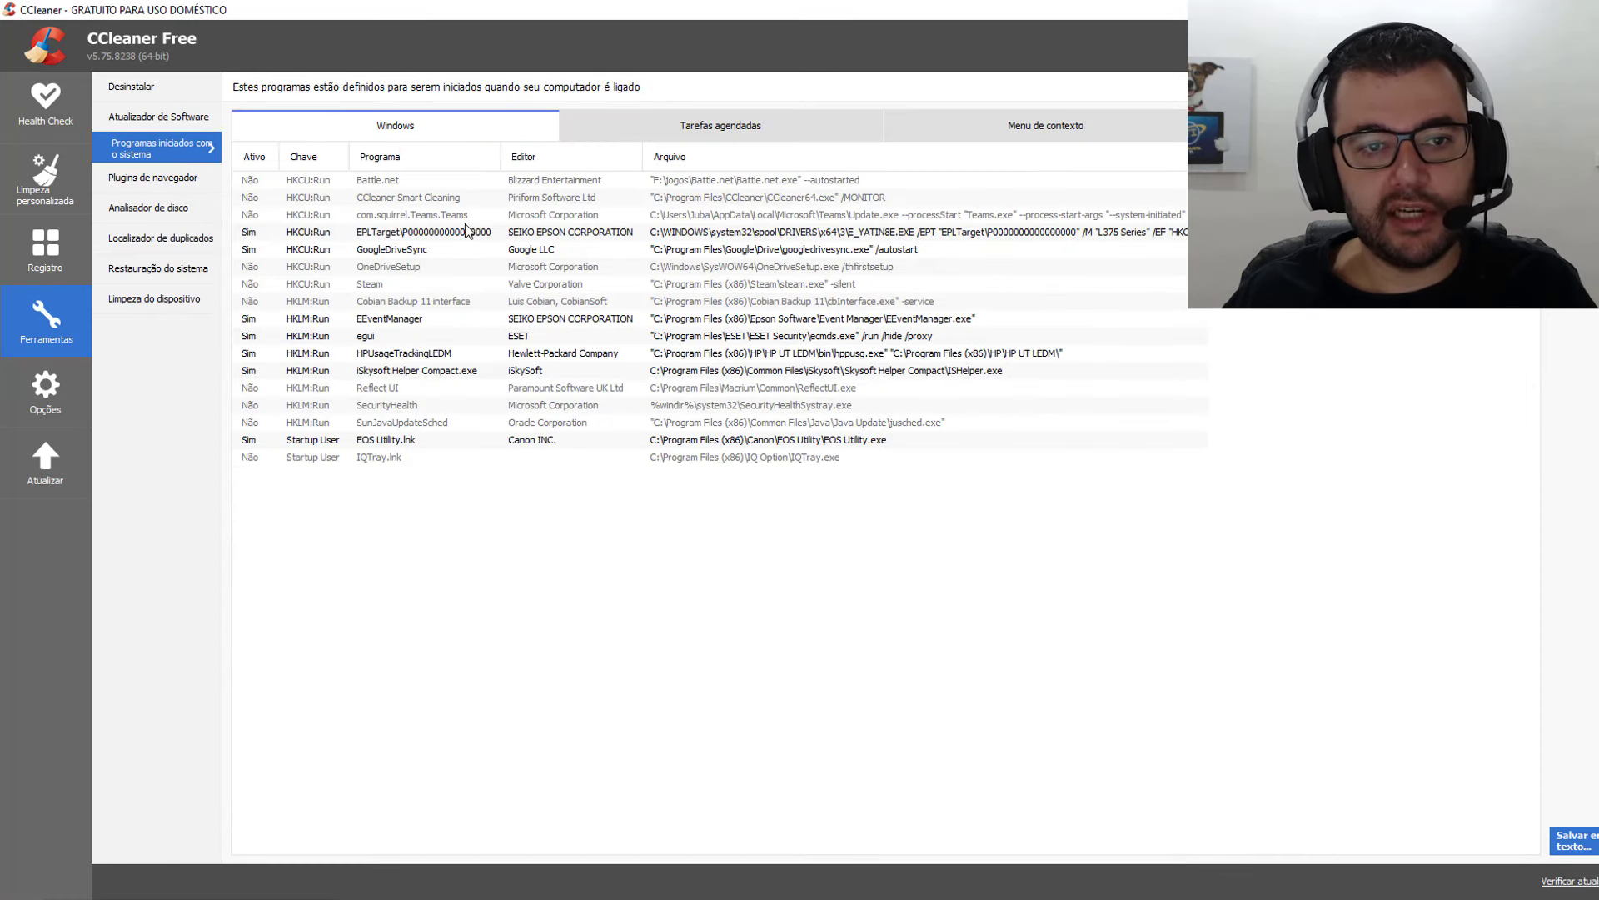
{"action": "left_click", "coordinate": [505, 184]}
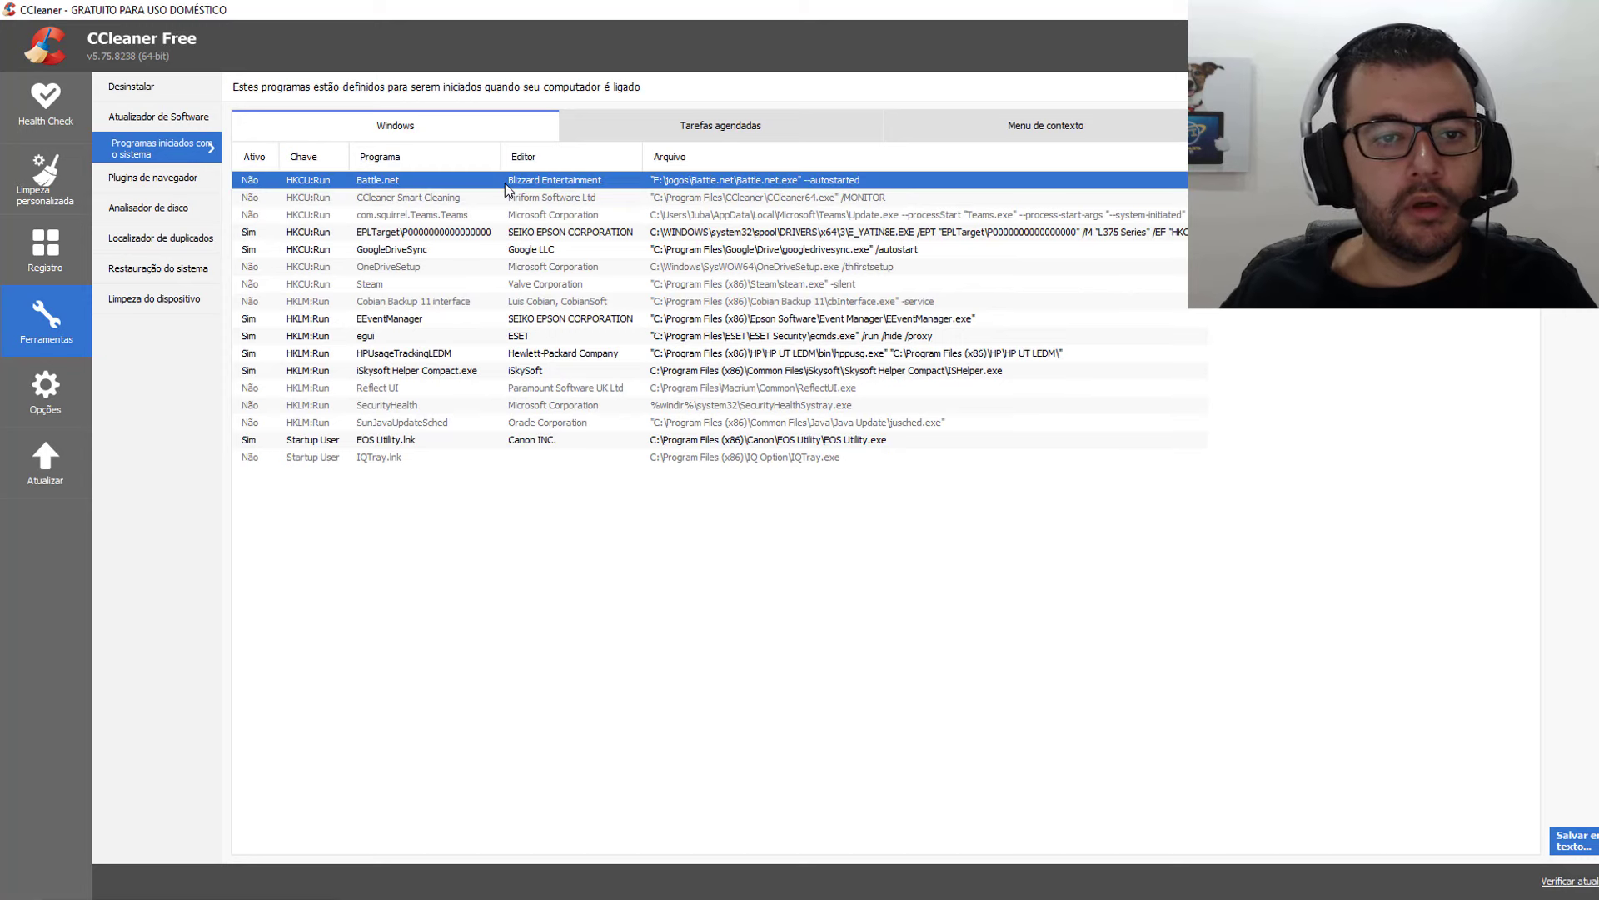
{"action": "left_click", "coordinate": [495, 200]}
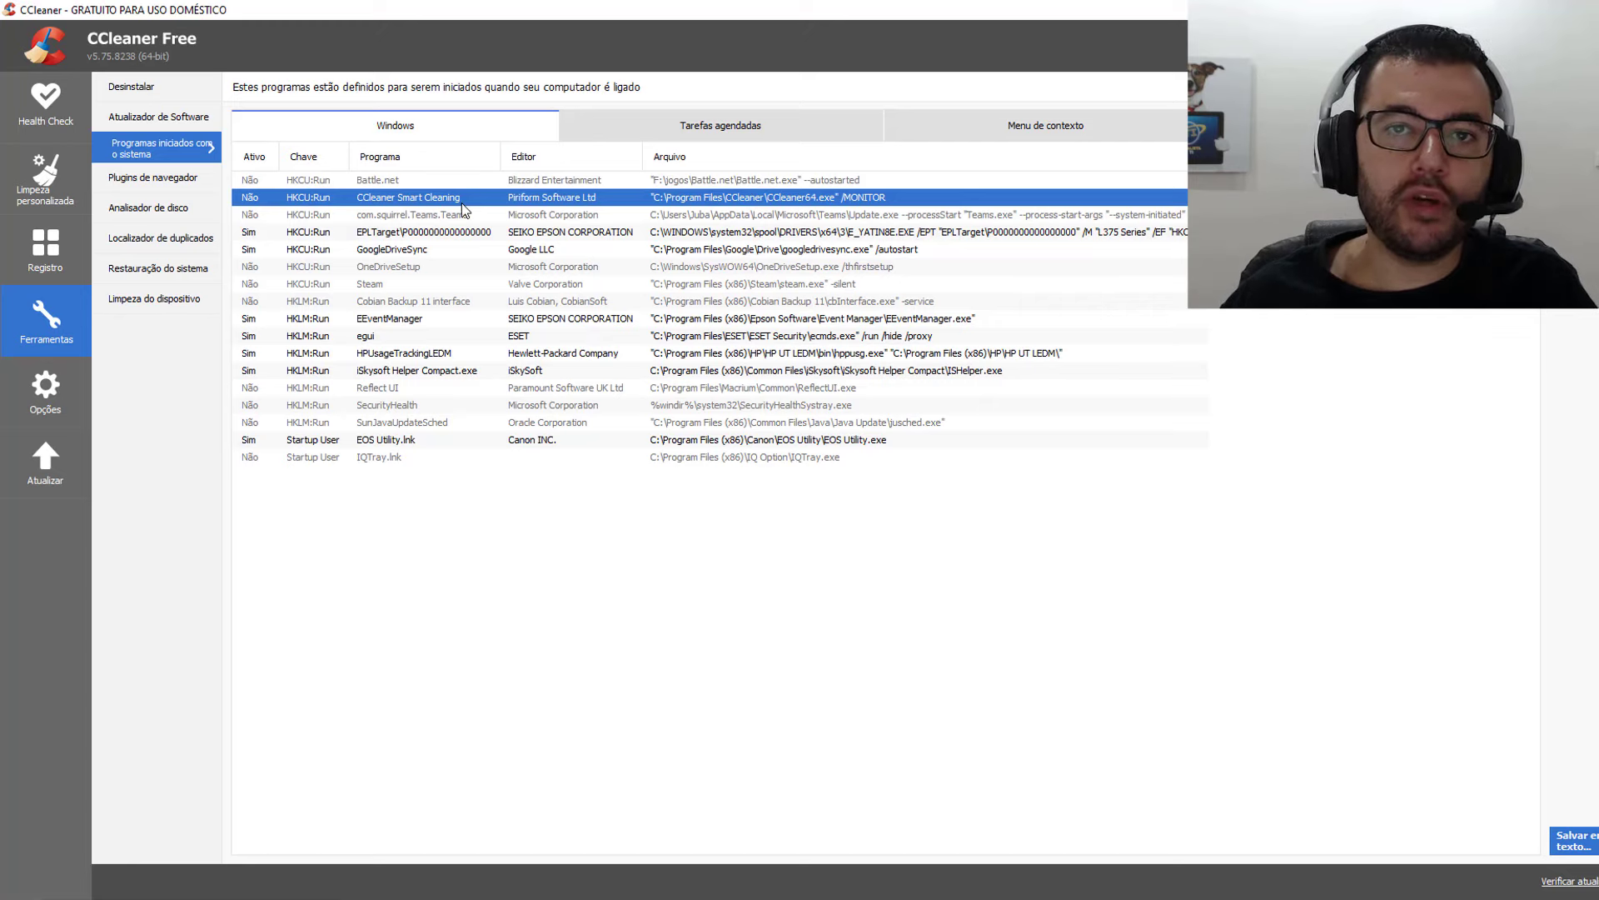
{"action": "left_click", "coordinate": [1504, 898]}
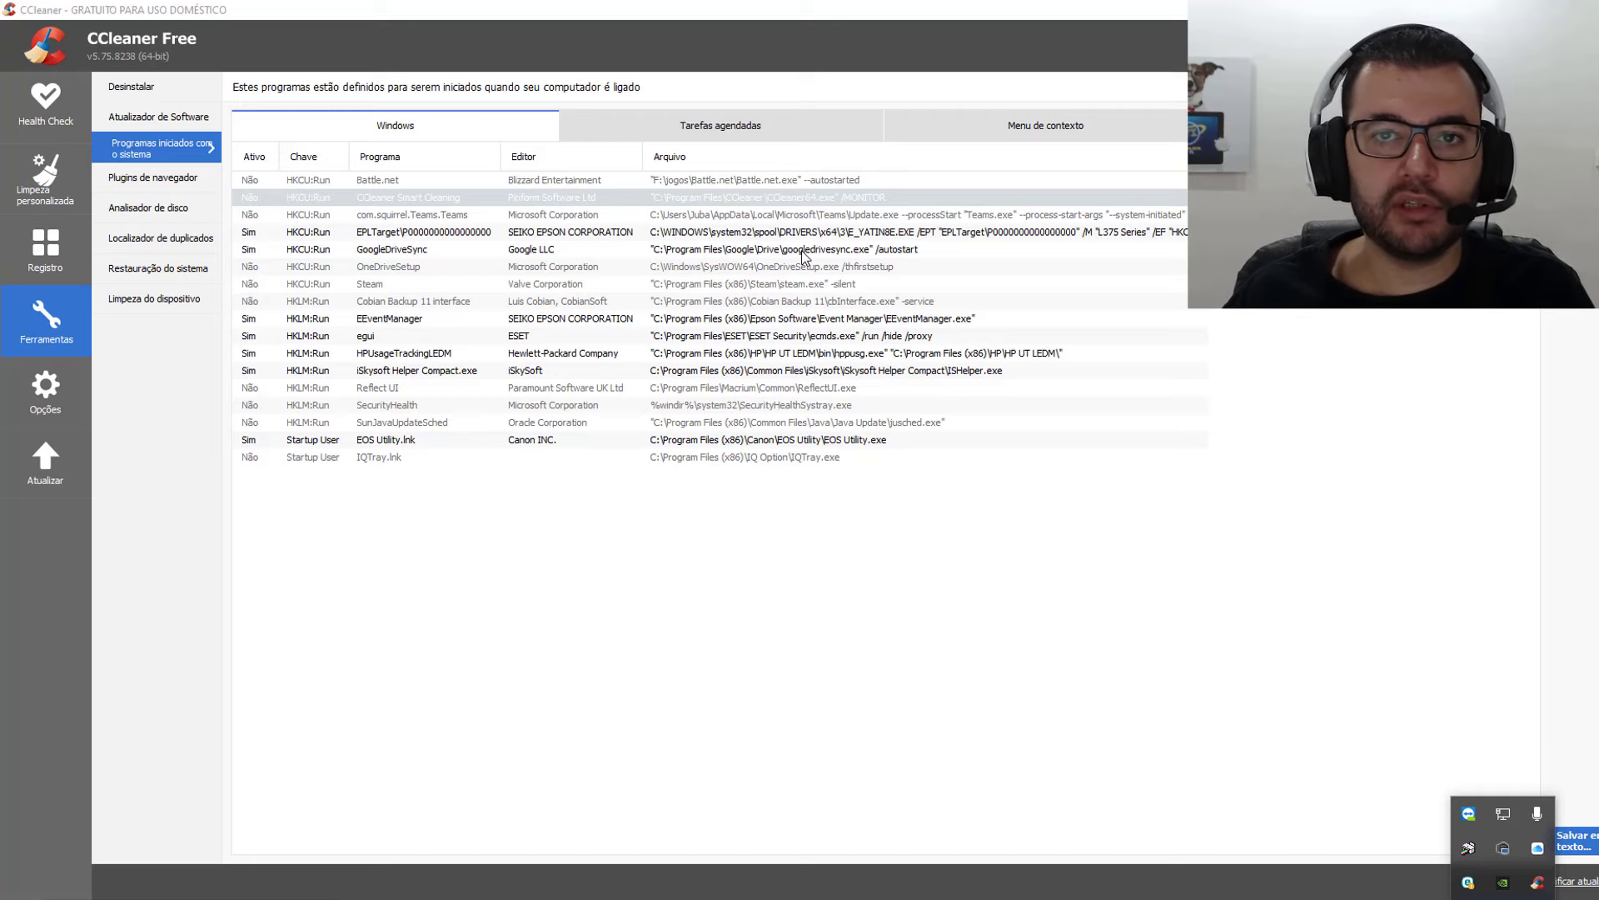
Step: Disable the SEIKO EPSON EPLTarget startup entry and enable it again
{"action": "left_click", "coordinate": [666, 235]}
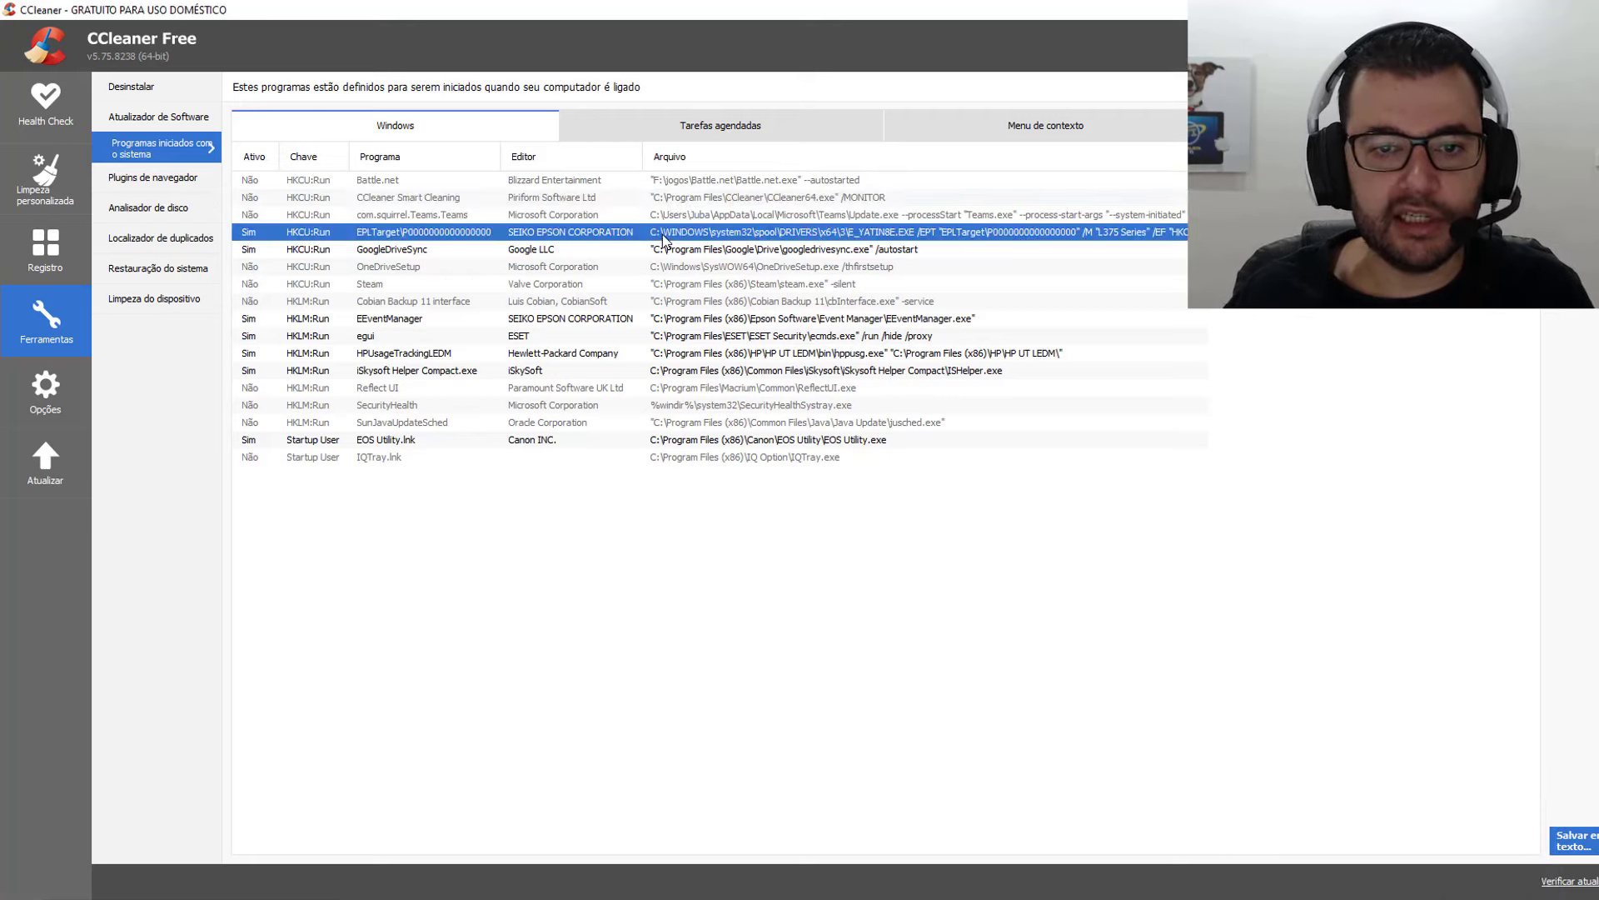
{"action": "right_click", "coordinate": [498, 225]}
{"action": "left_click", "coordinate": [549, 236]}
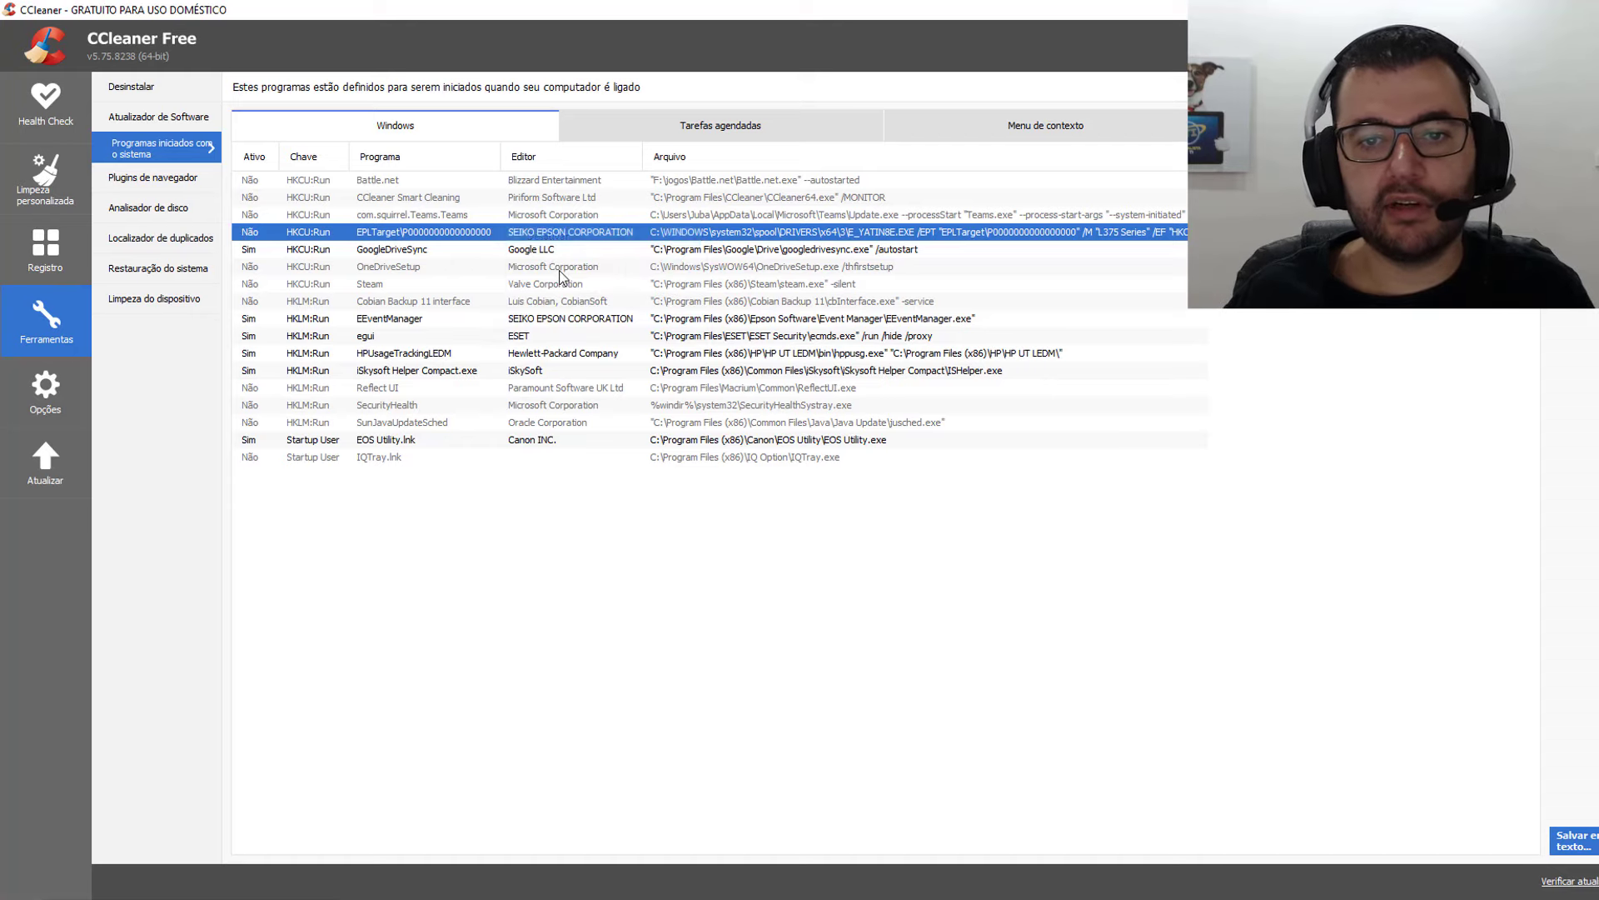
{"action": "left_click", "coordinate": [565, 266]}
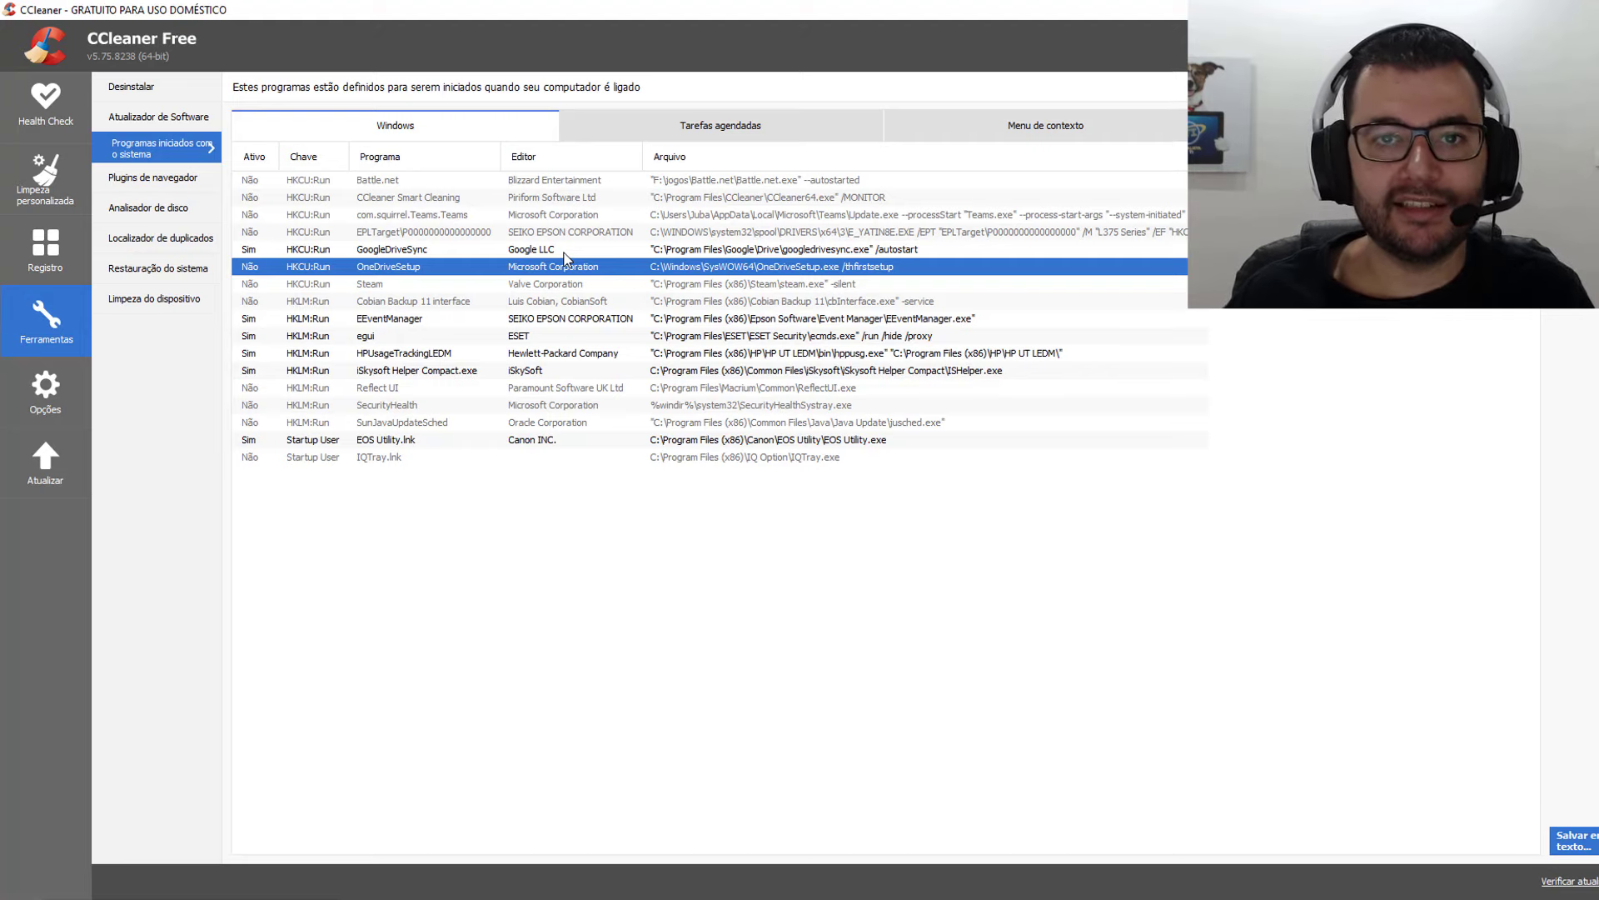
{"action": "left_click", "coordinate": [688, 303]}
{"action": "left_click", "coordinate": [723, 425]}
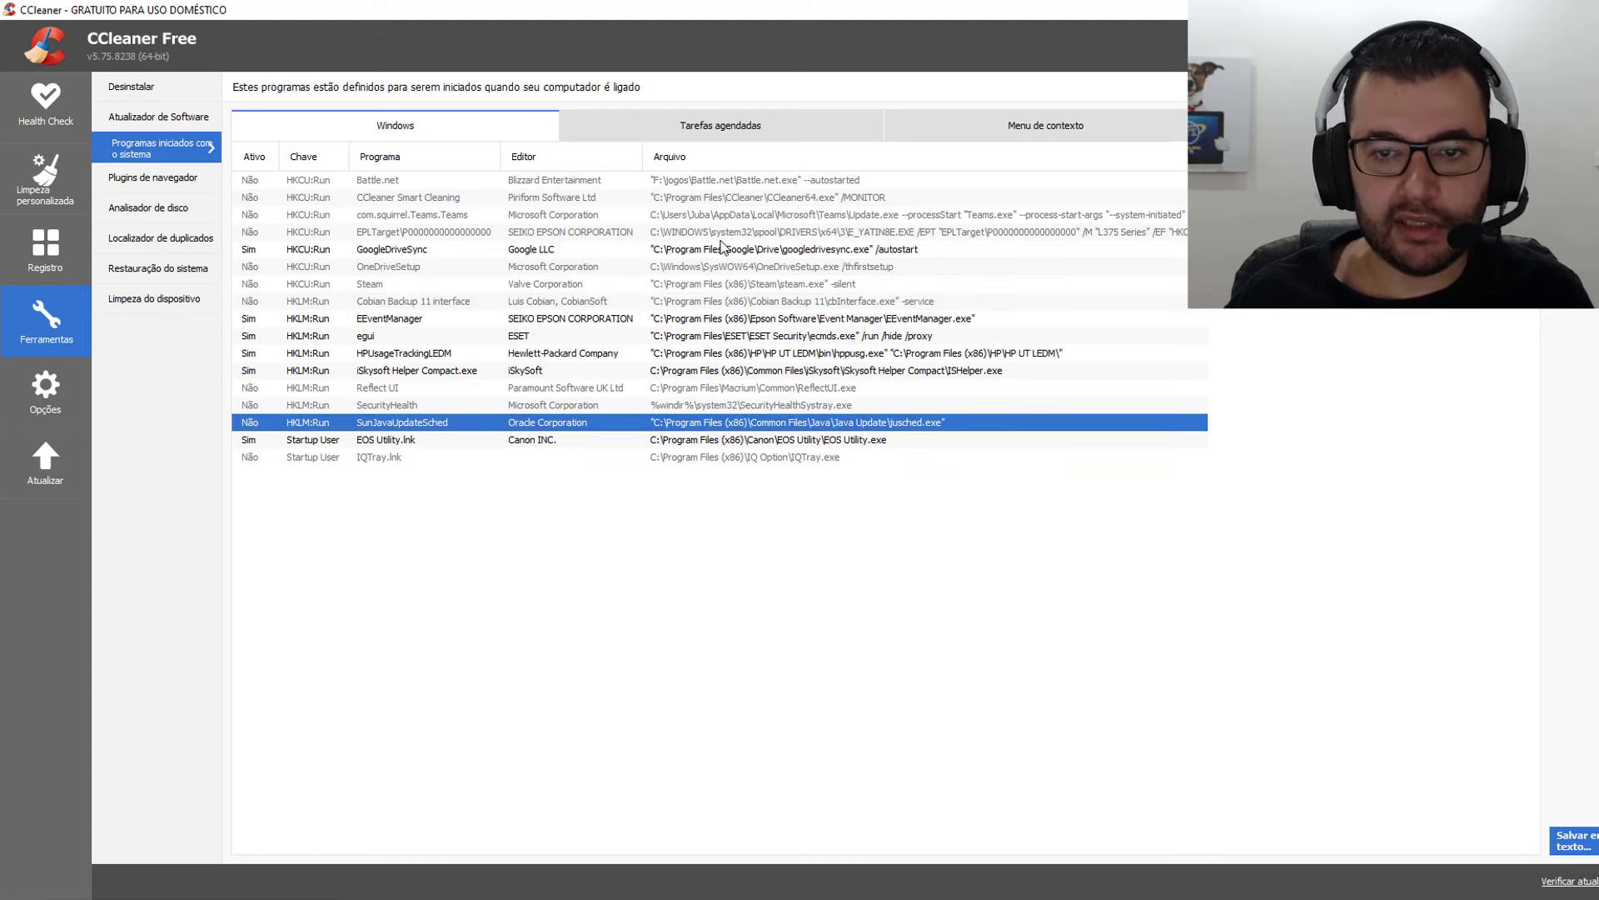
{"action": "right_click", "coordinate": [722, 236]}
{"action": "left_click", "coordinate": [679, 252]}
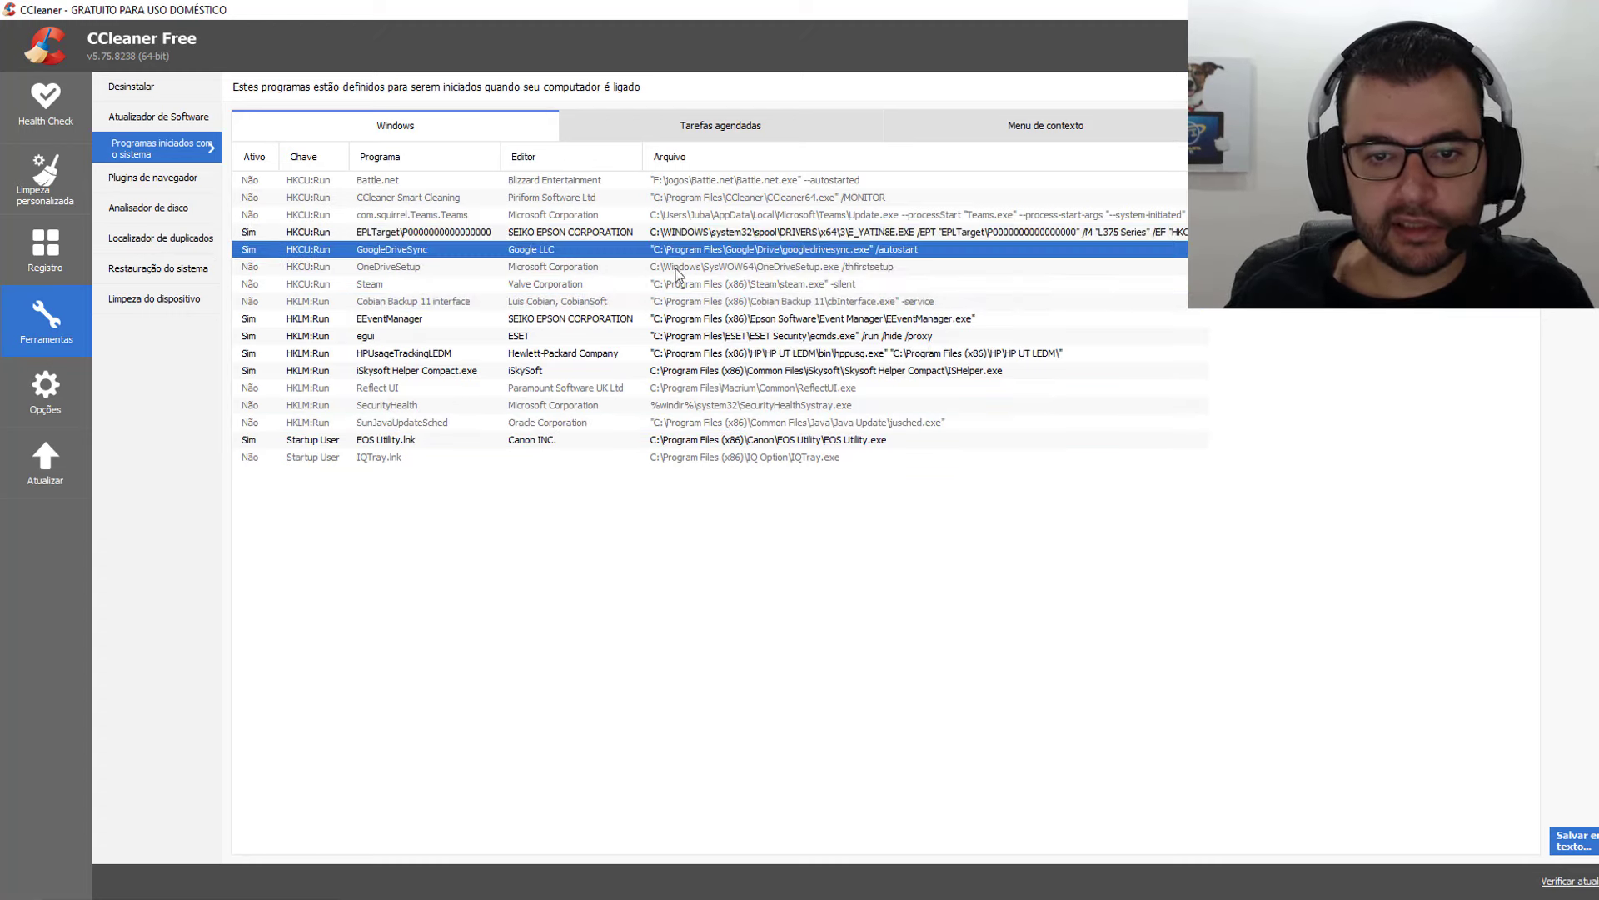
Step: Review individual Windows startup entries, including OneDriveSetup, Cobian Backup 11, Teams, Steam and EPLTarget
{"action": "left_click", "coordinate": [703, 269]}
{"action": "left_click", "coordinate": [707, 302]}
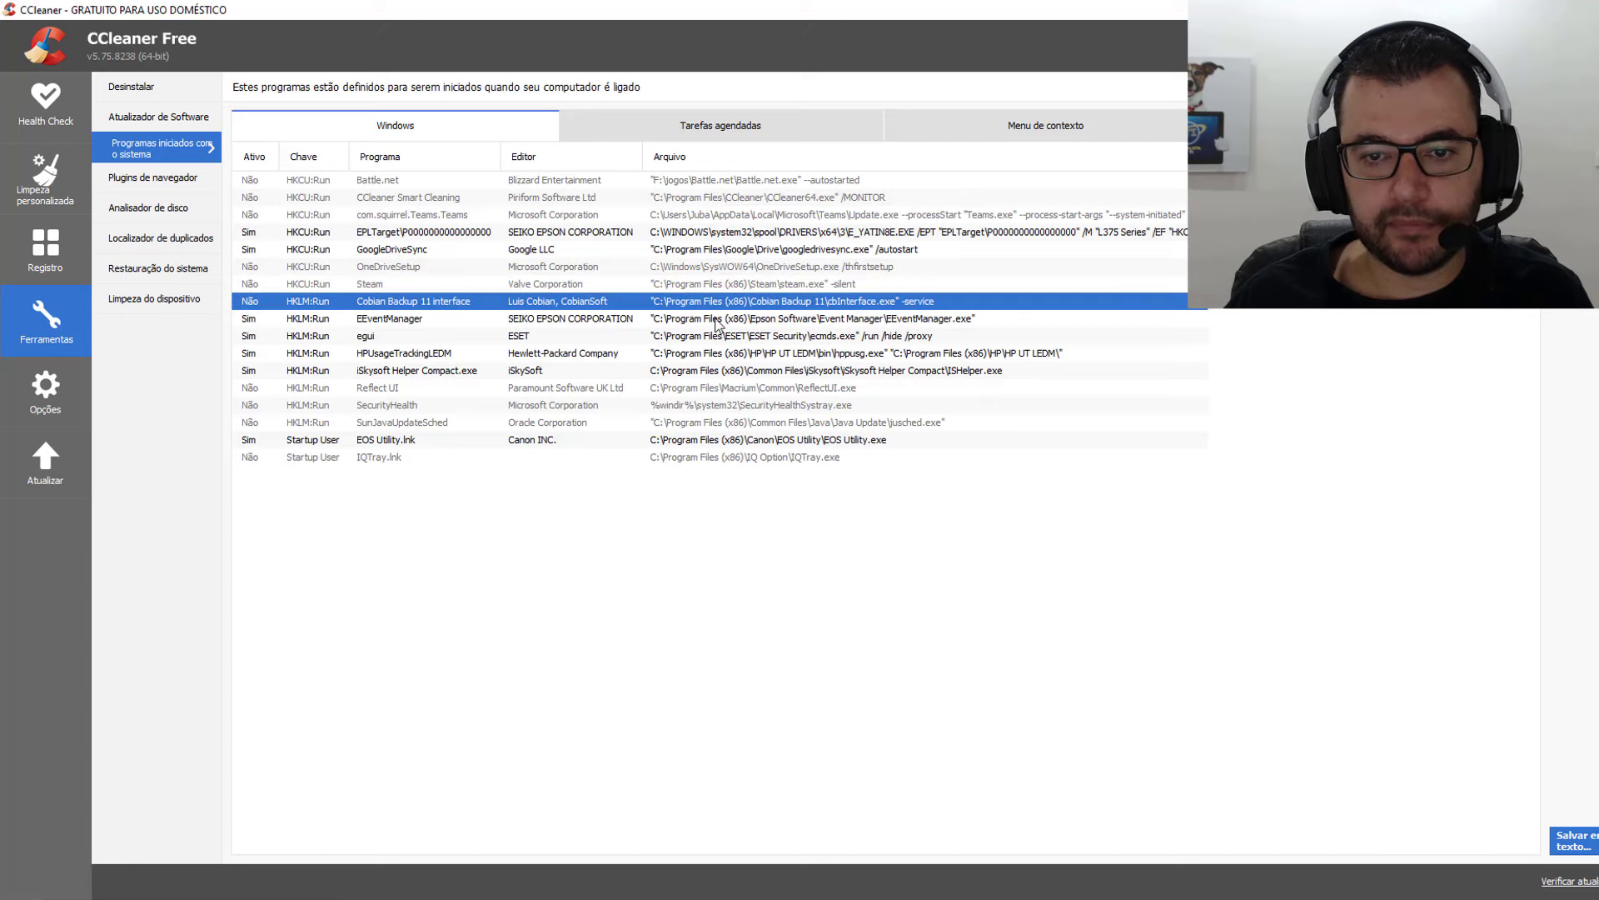
{"action": "left_click", "coordinate": [744, 216]}
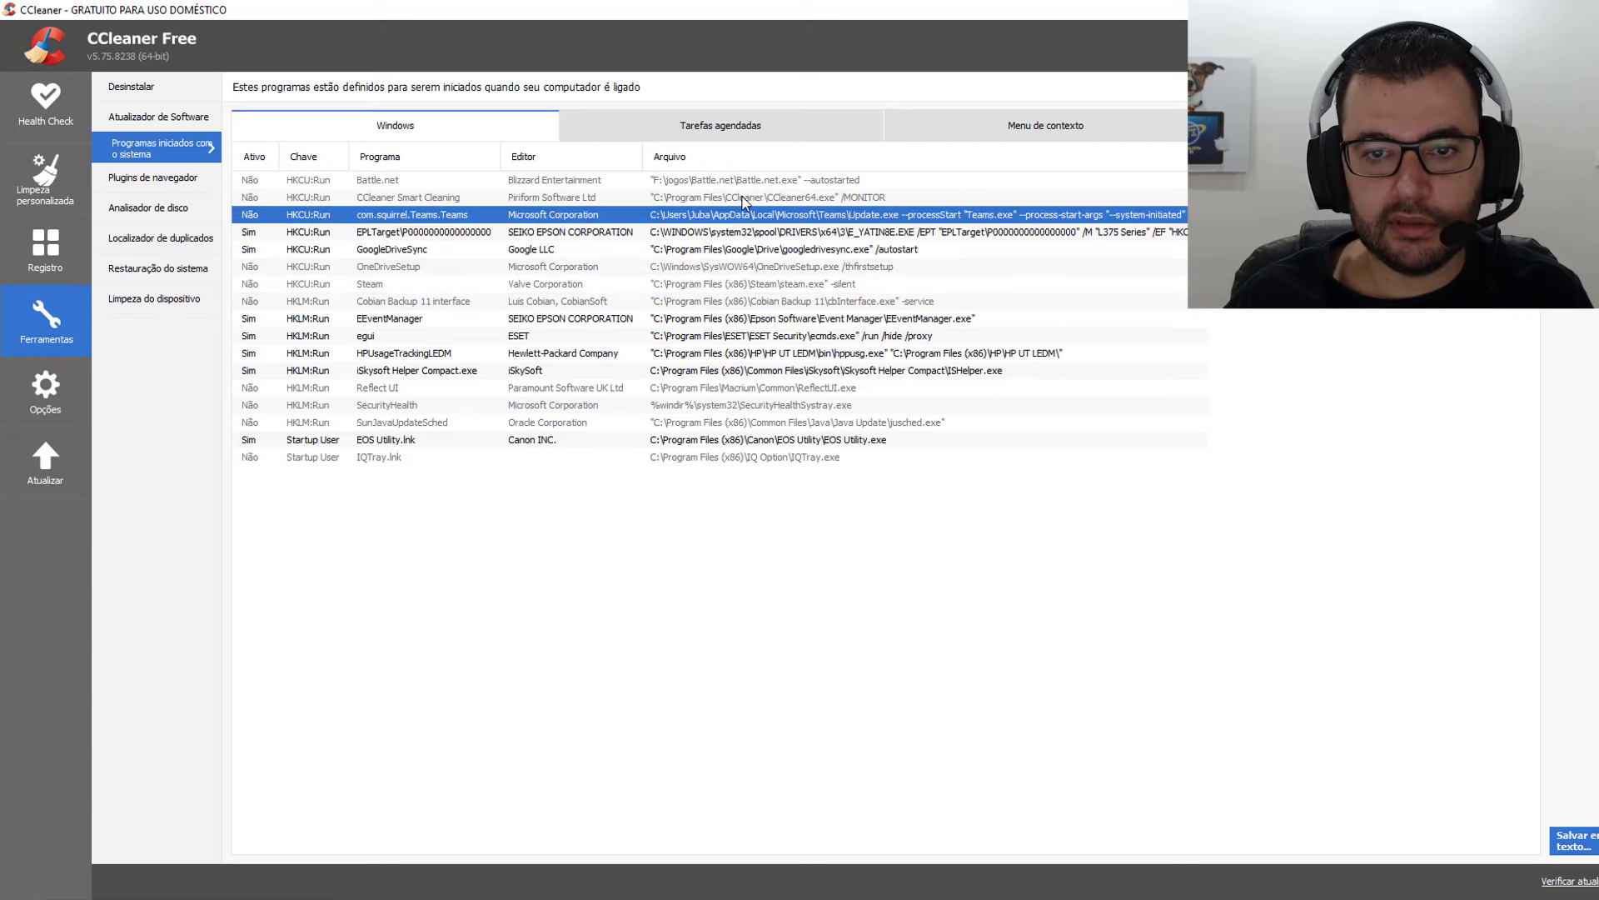
{"action": "left_click", "coordinate": [726, 284]}
{"action": "left_click", "coordinate": [729, 235]}
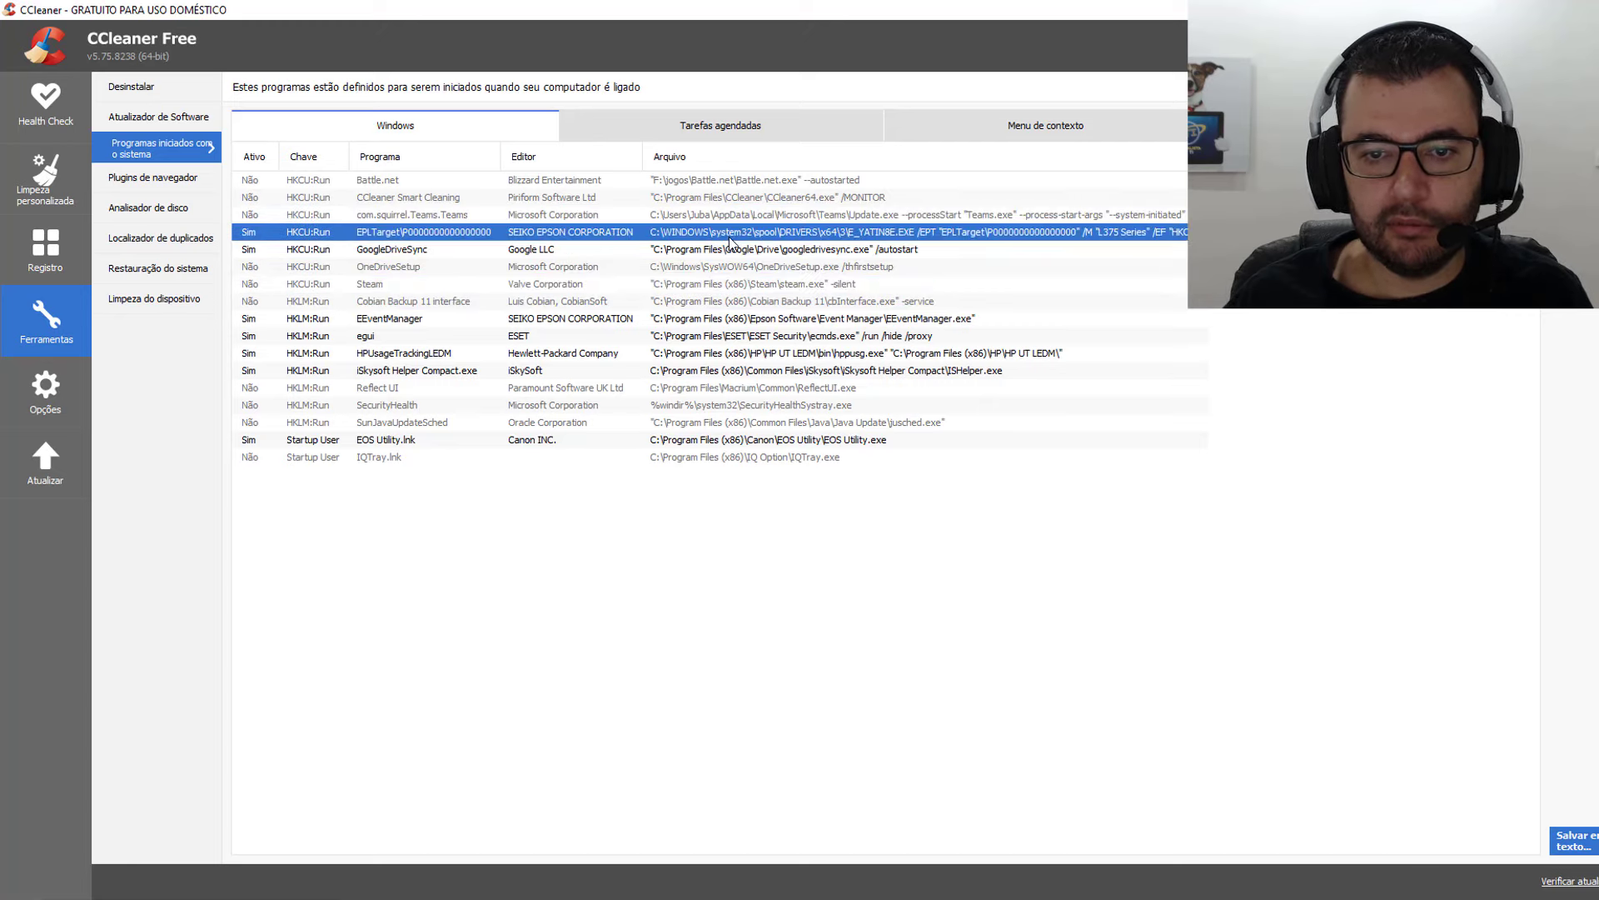
Step: Deactivate the SEIKO EPSON EPLTarget startup entry, then reactivate it
{"action": "right_click", "coordinate": [729, 235]}
{"action": "left_click", "coordinate": [754, 246]}
{"action": "left_click", "coordinate": [702, 283]}
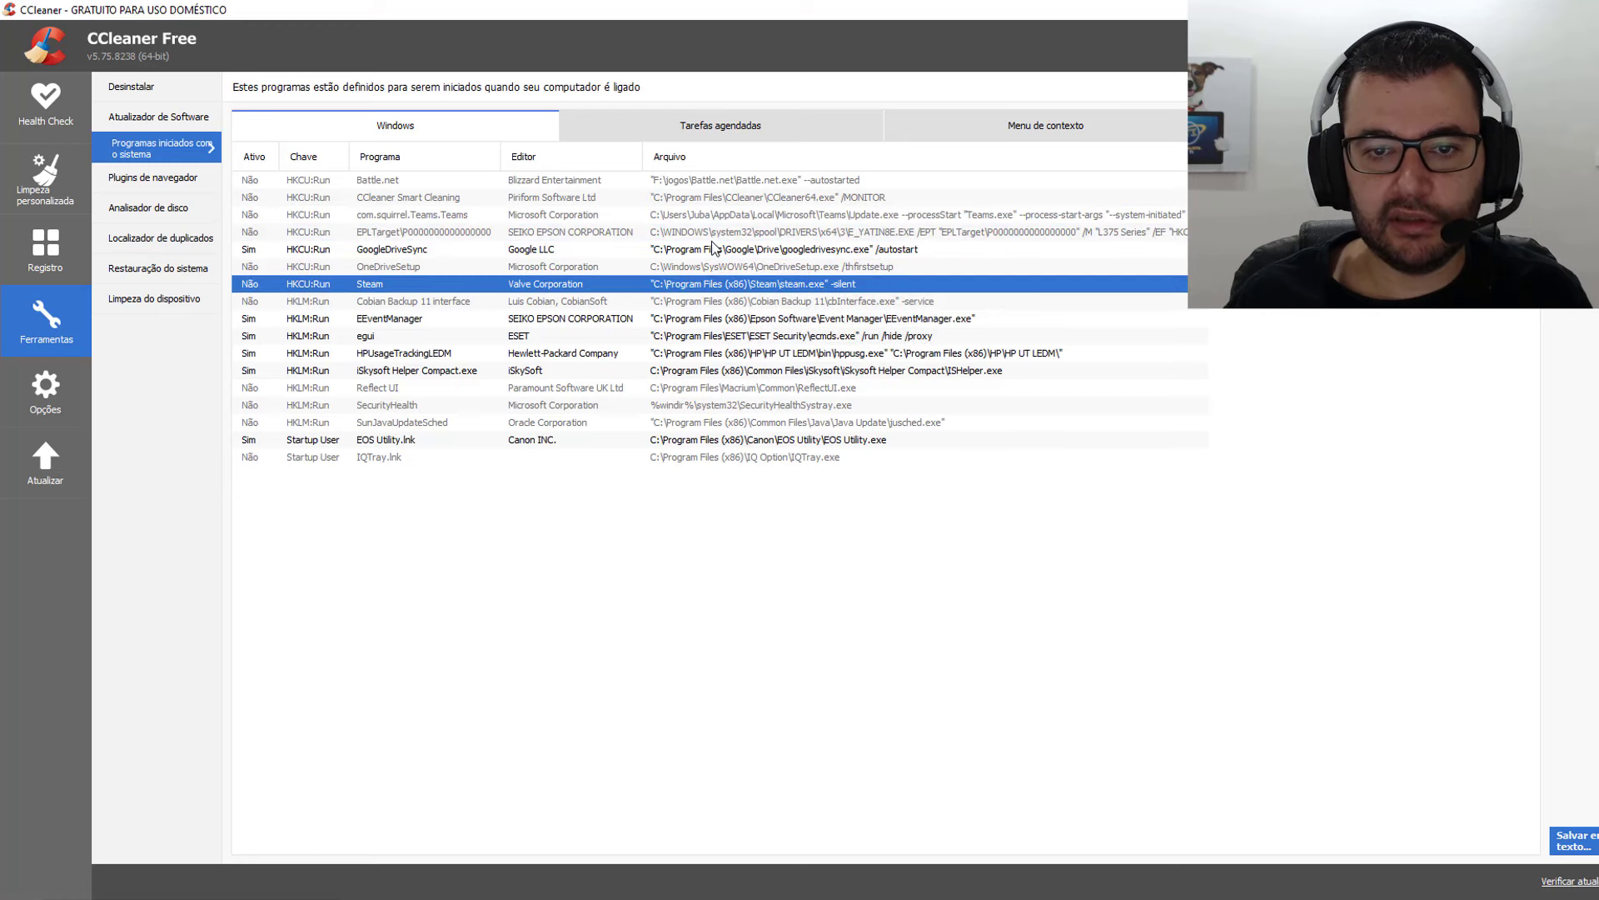
{"action": "left_click", "coordinate": [714, 238]}
{"action": "right_click", "coordinate": [714, 238]}
{"action": "left_click", "coordinate": [721, 247]}
{"action": "left_click", "coordinate": [715, 303]}
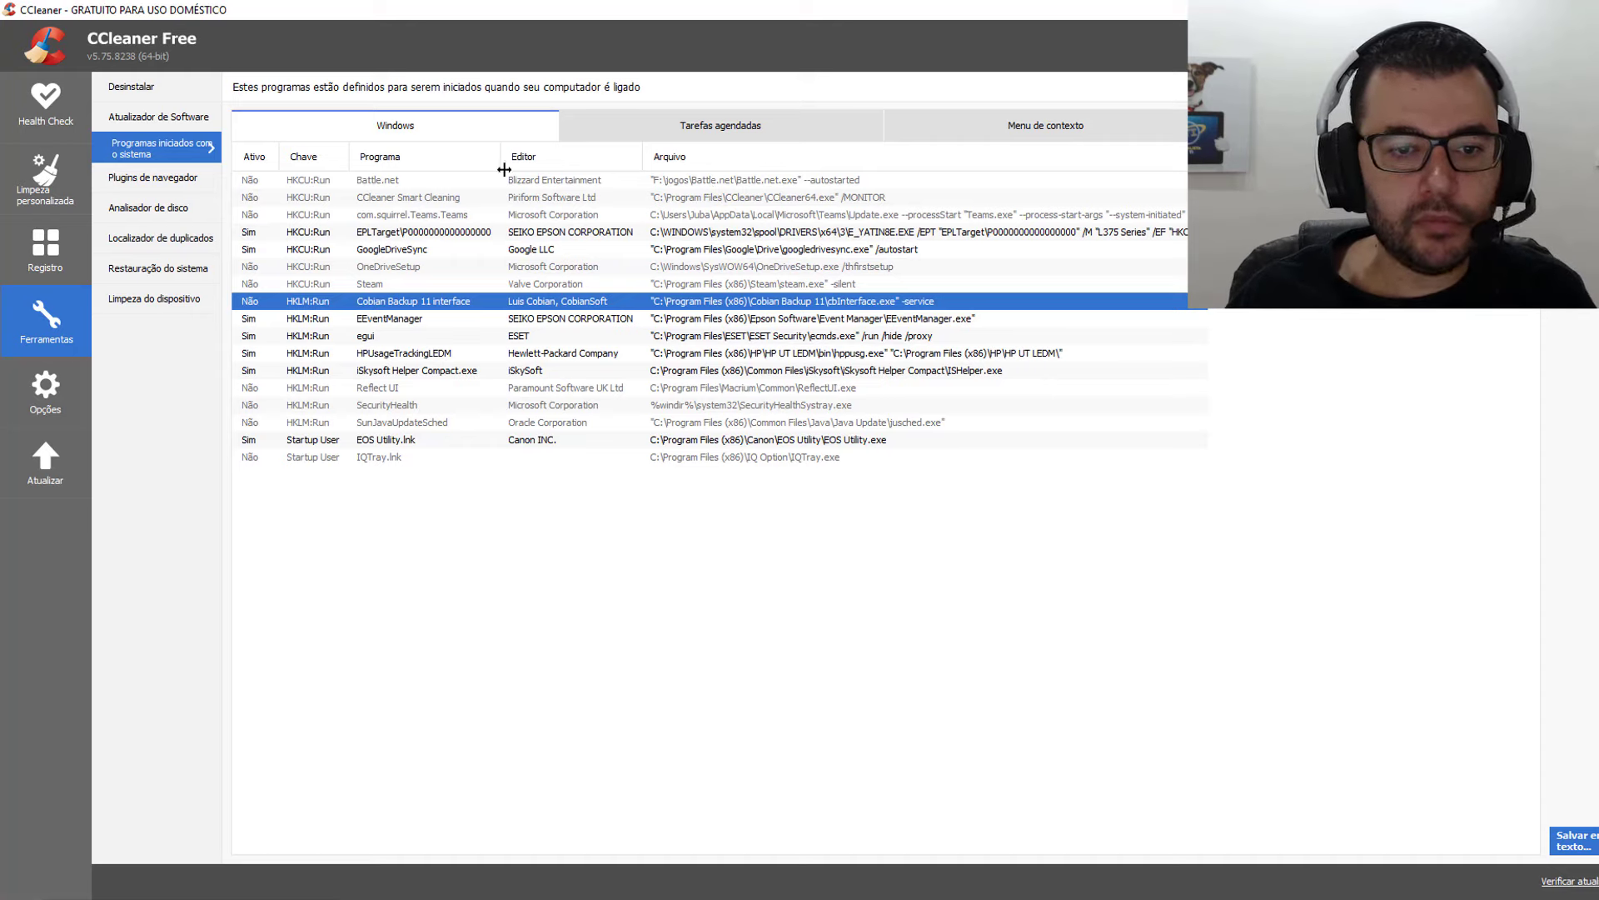
Step: Examine the Windows startup entries for Battle.net, CCleaner Smart Cleaning, IQTray, Steam, Cobian Backup 11 and EOS Utility, including Steam's available actions
{"action": "left_click", "coordinate": [445, 182]}
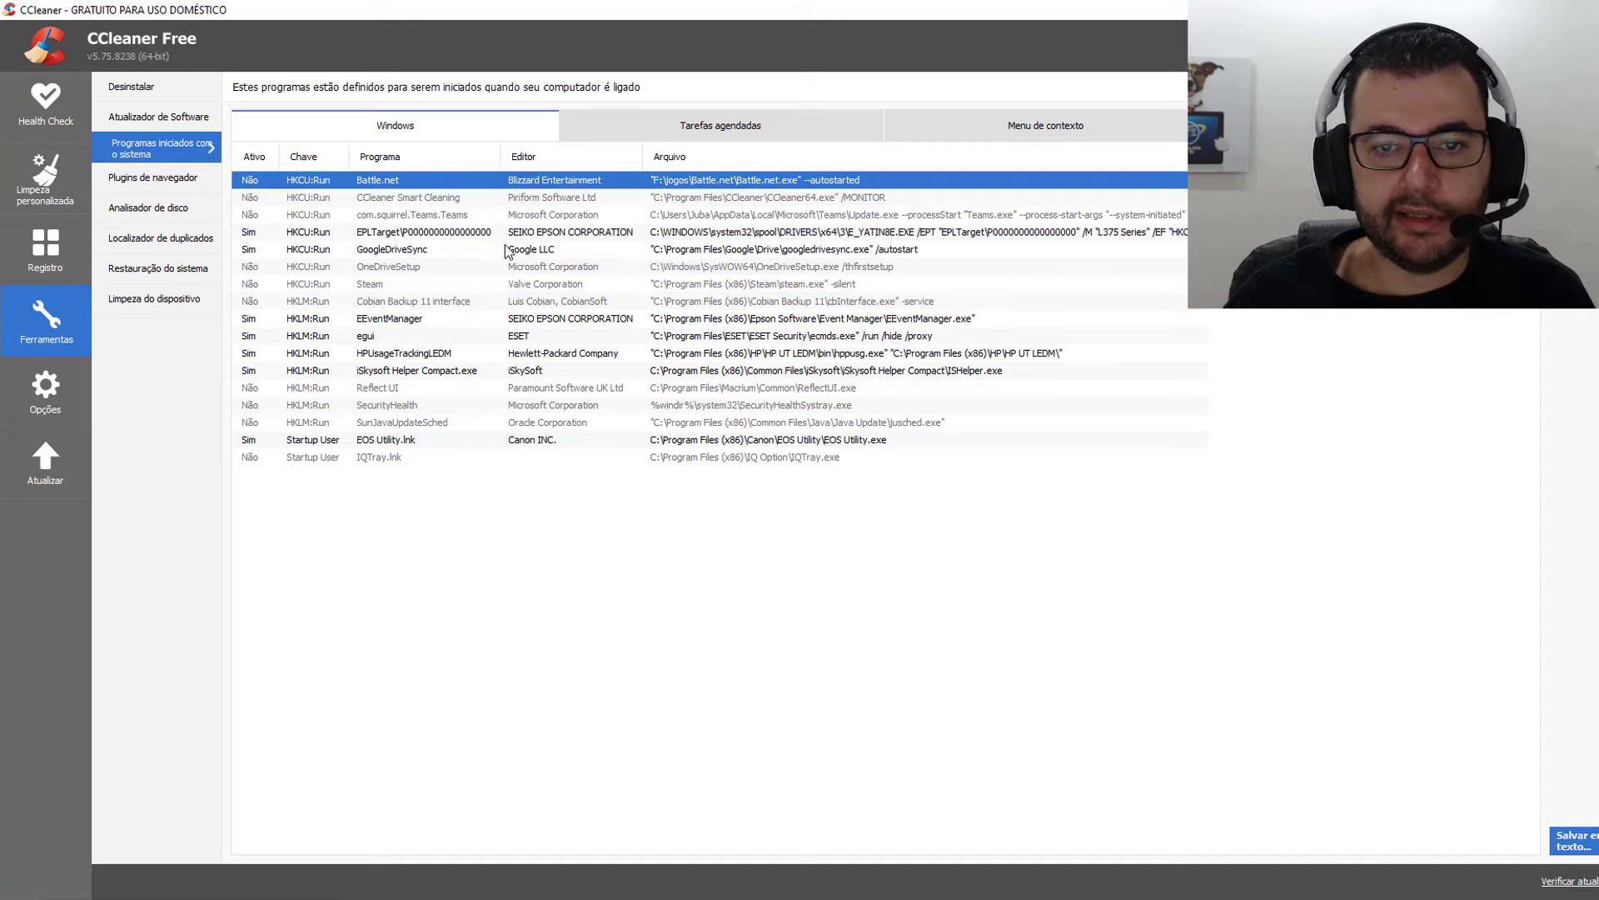
{"action": "left_click", "coordinate": [533, 215]}
{"action": "left_click", "coordinate": [518, 200]}
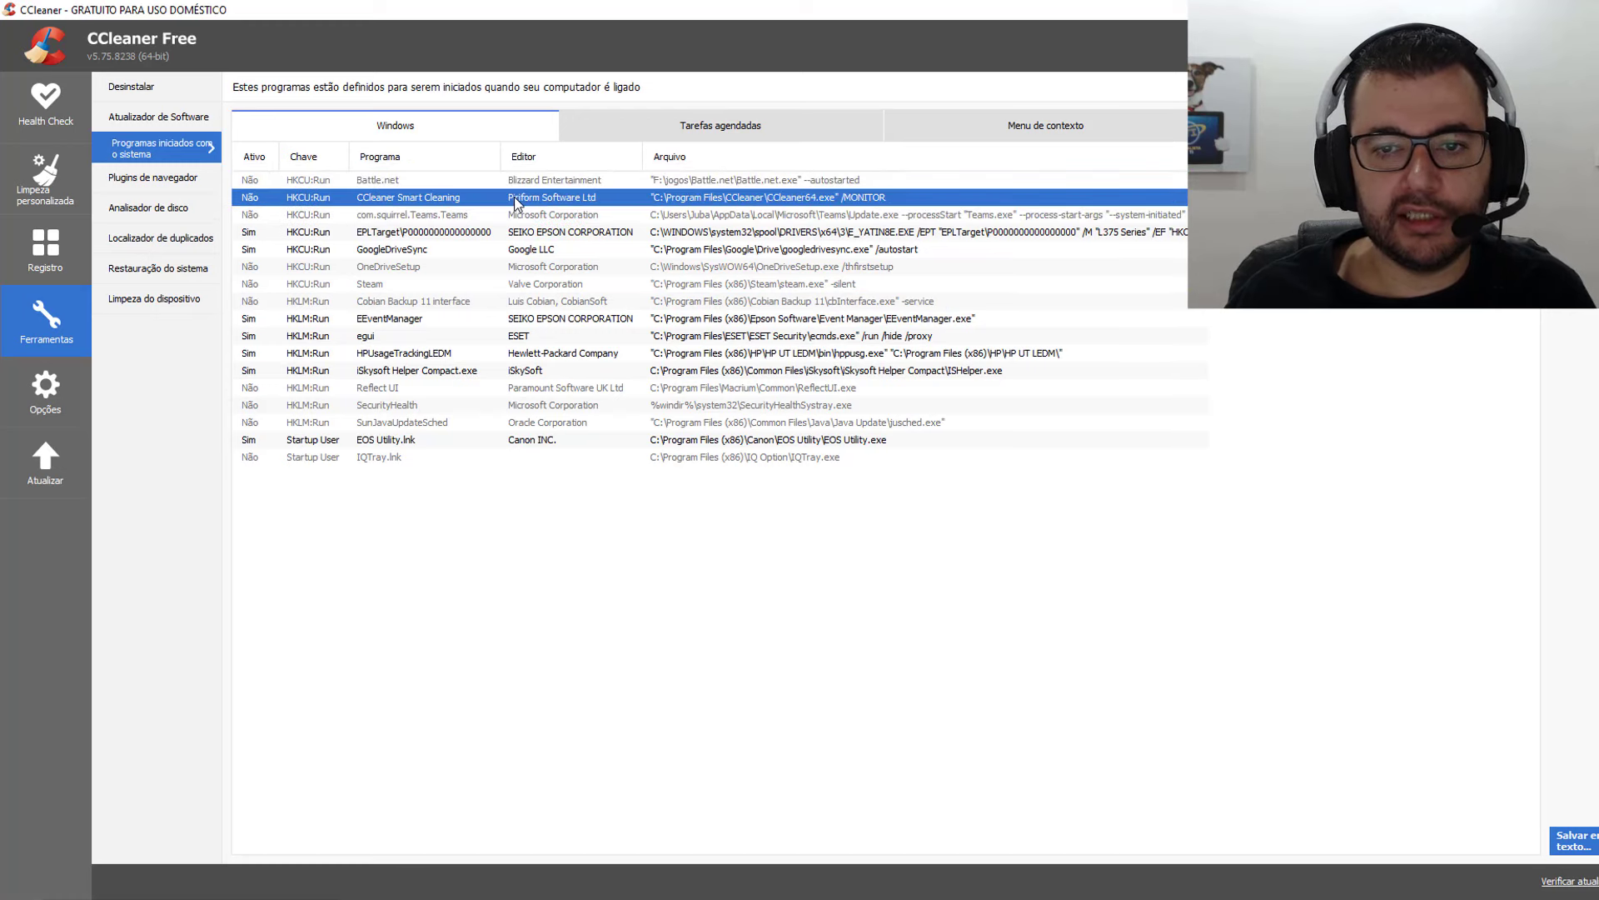
{"action": "right_click", "coordinate": [518, 200]}
{"action": "left_click", "coordinate": [700, 456]}
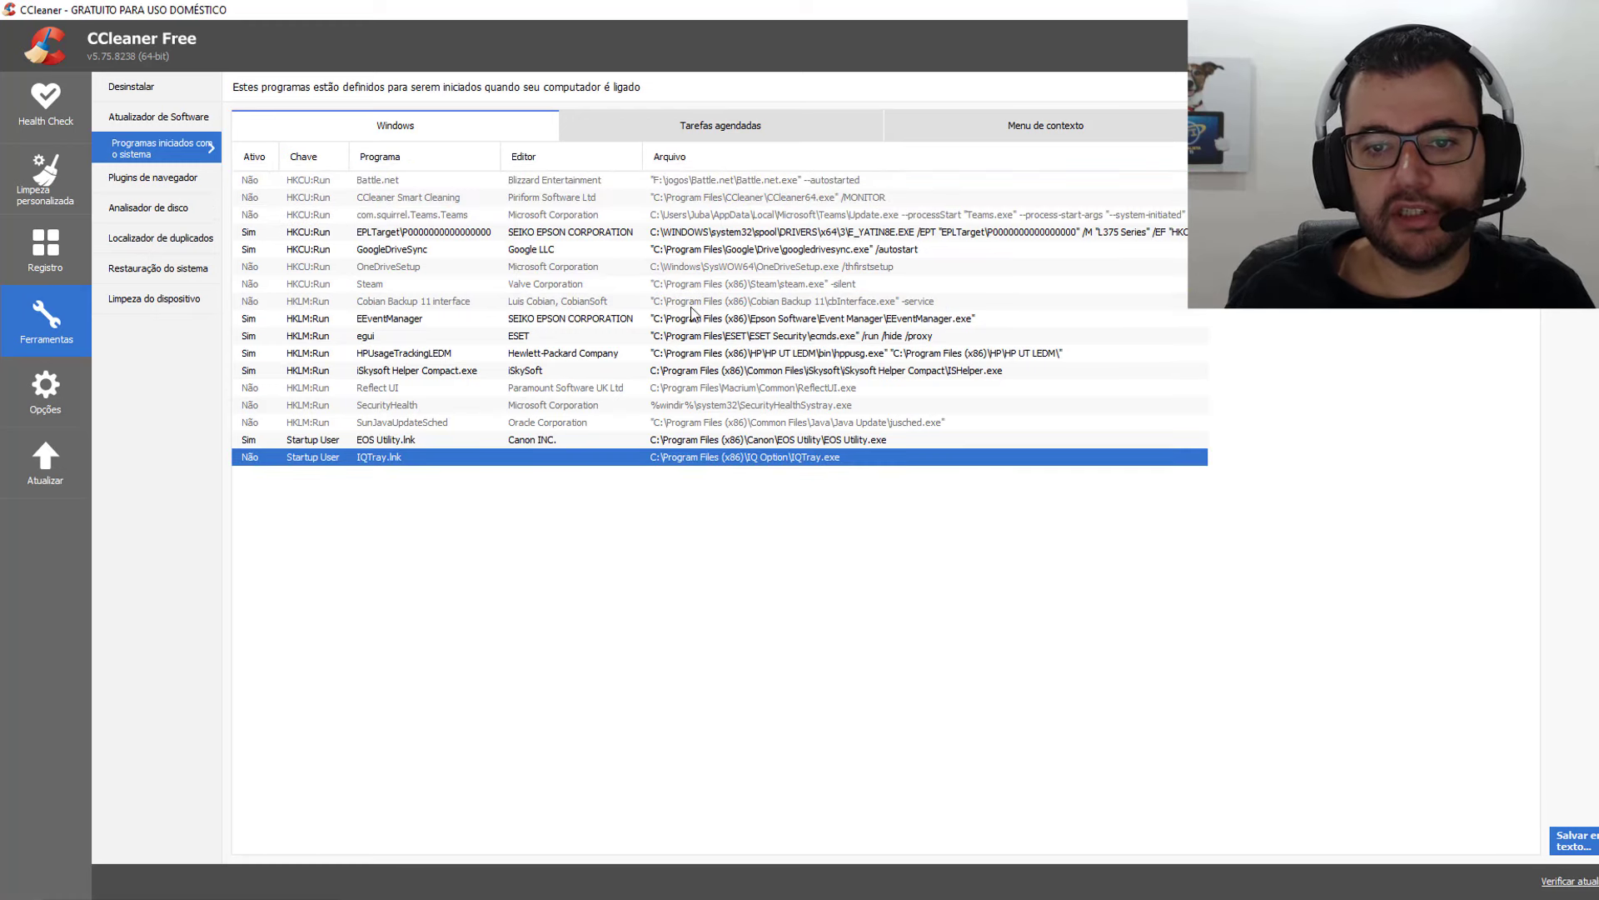
{"action": "left_click", "coordinate": [691, 286]}
{"action": "right_click", "coordinate": [691, 288]}
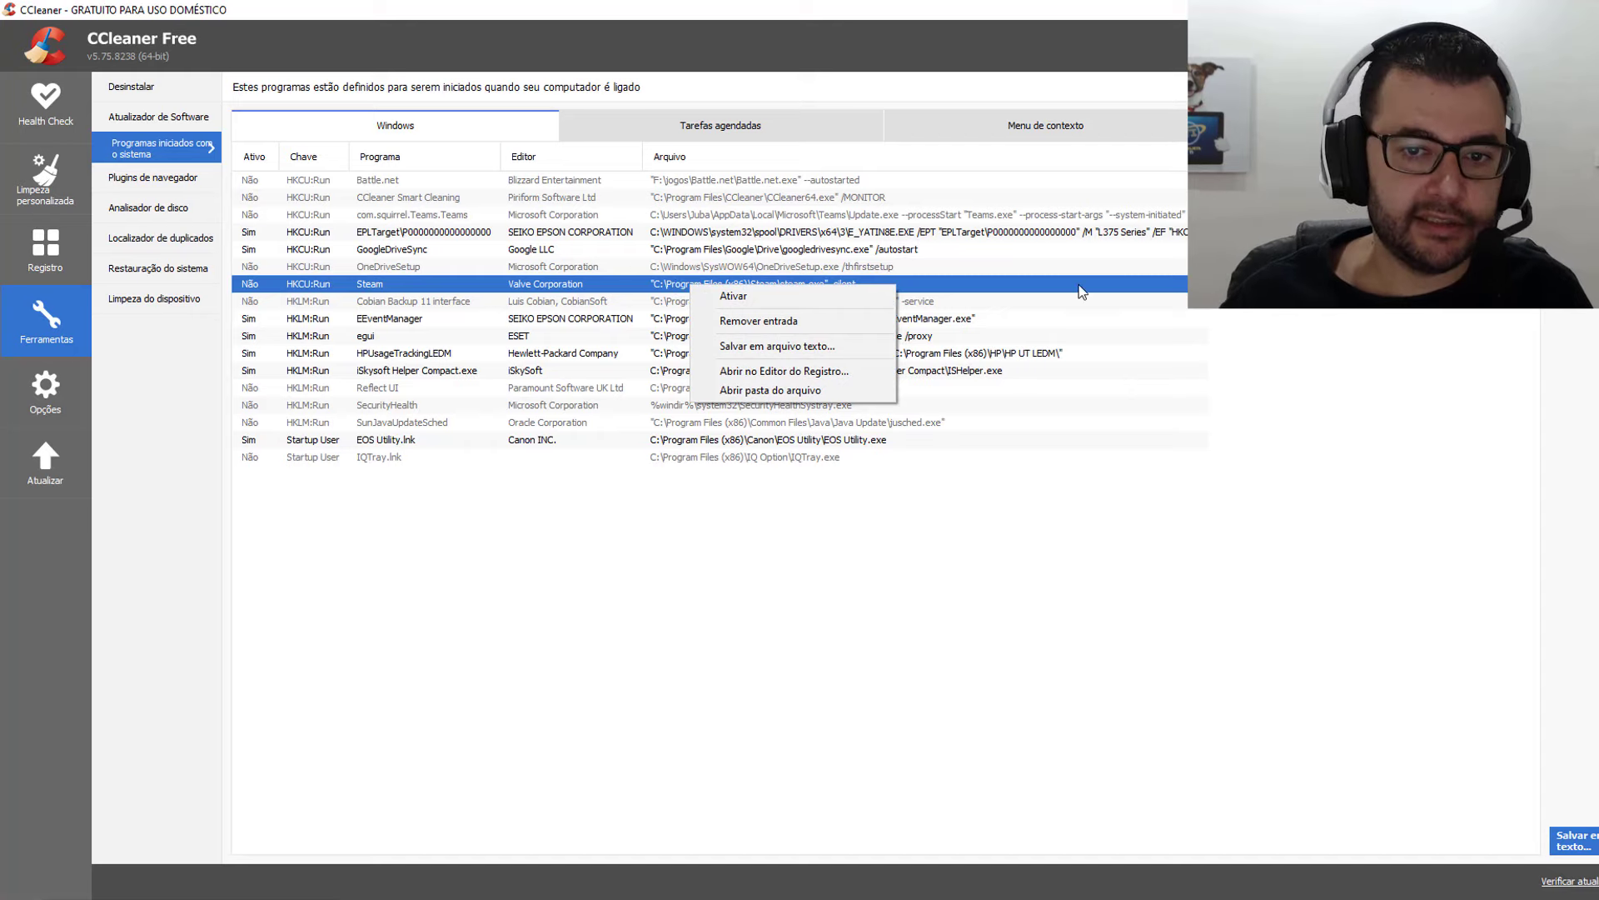
{"action": "left_click", "coordinate": [650, 307]}
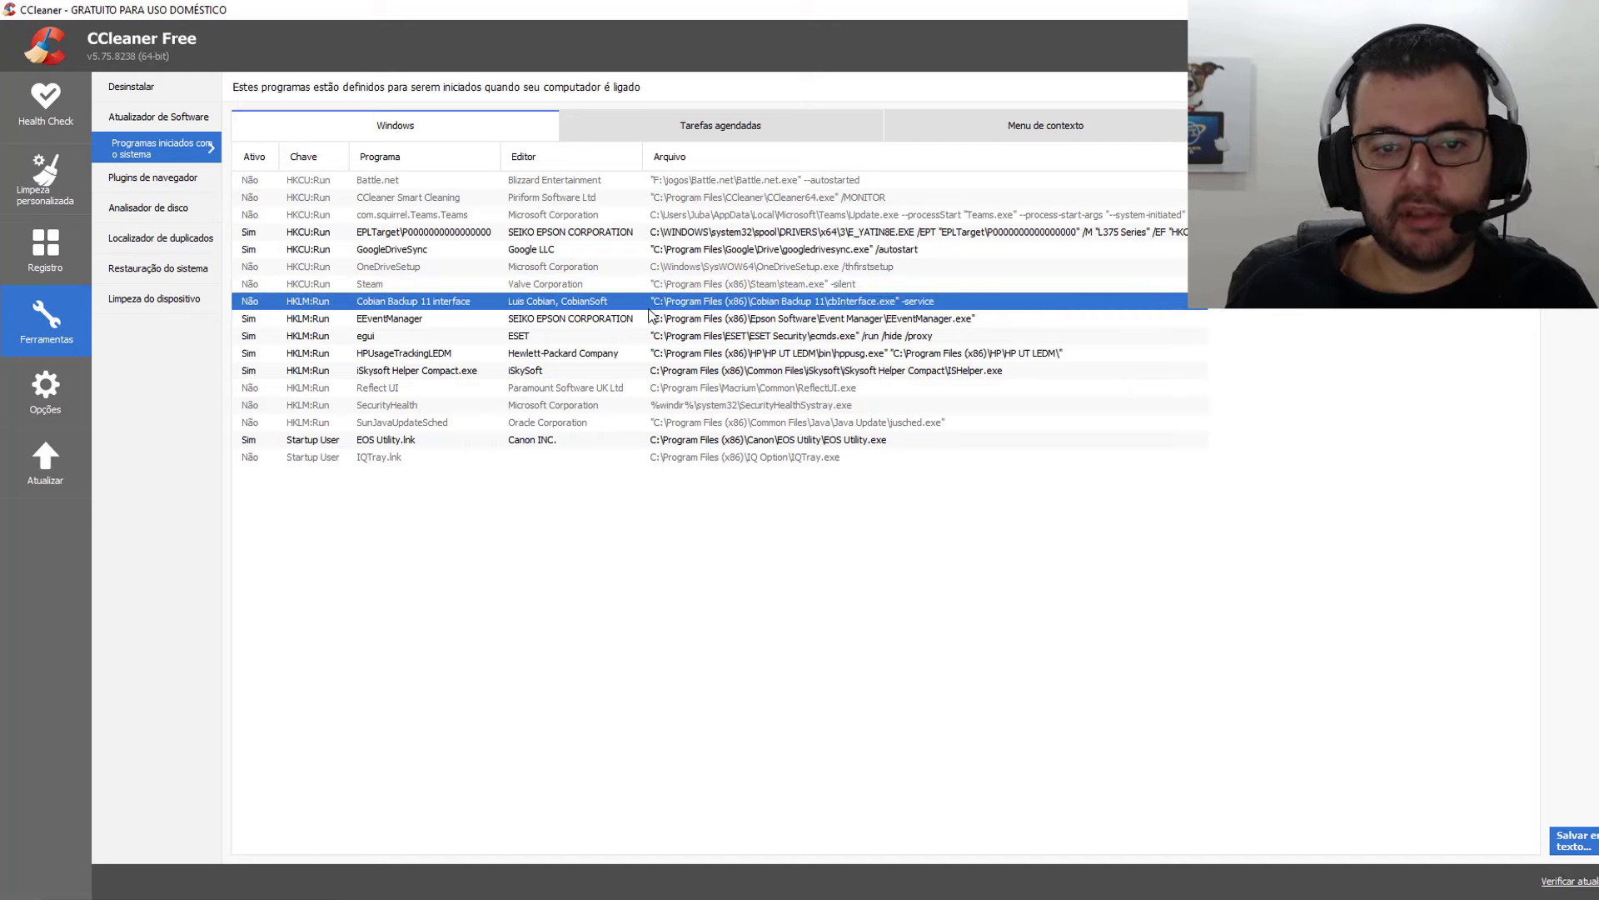
{"action": "left_click", "coordinate": [693, 439]}
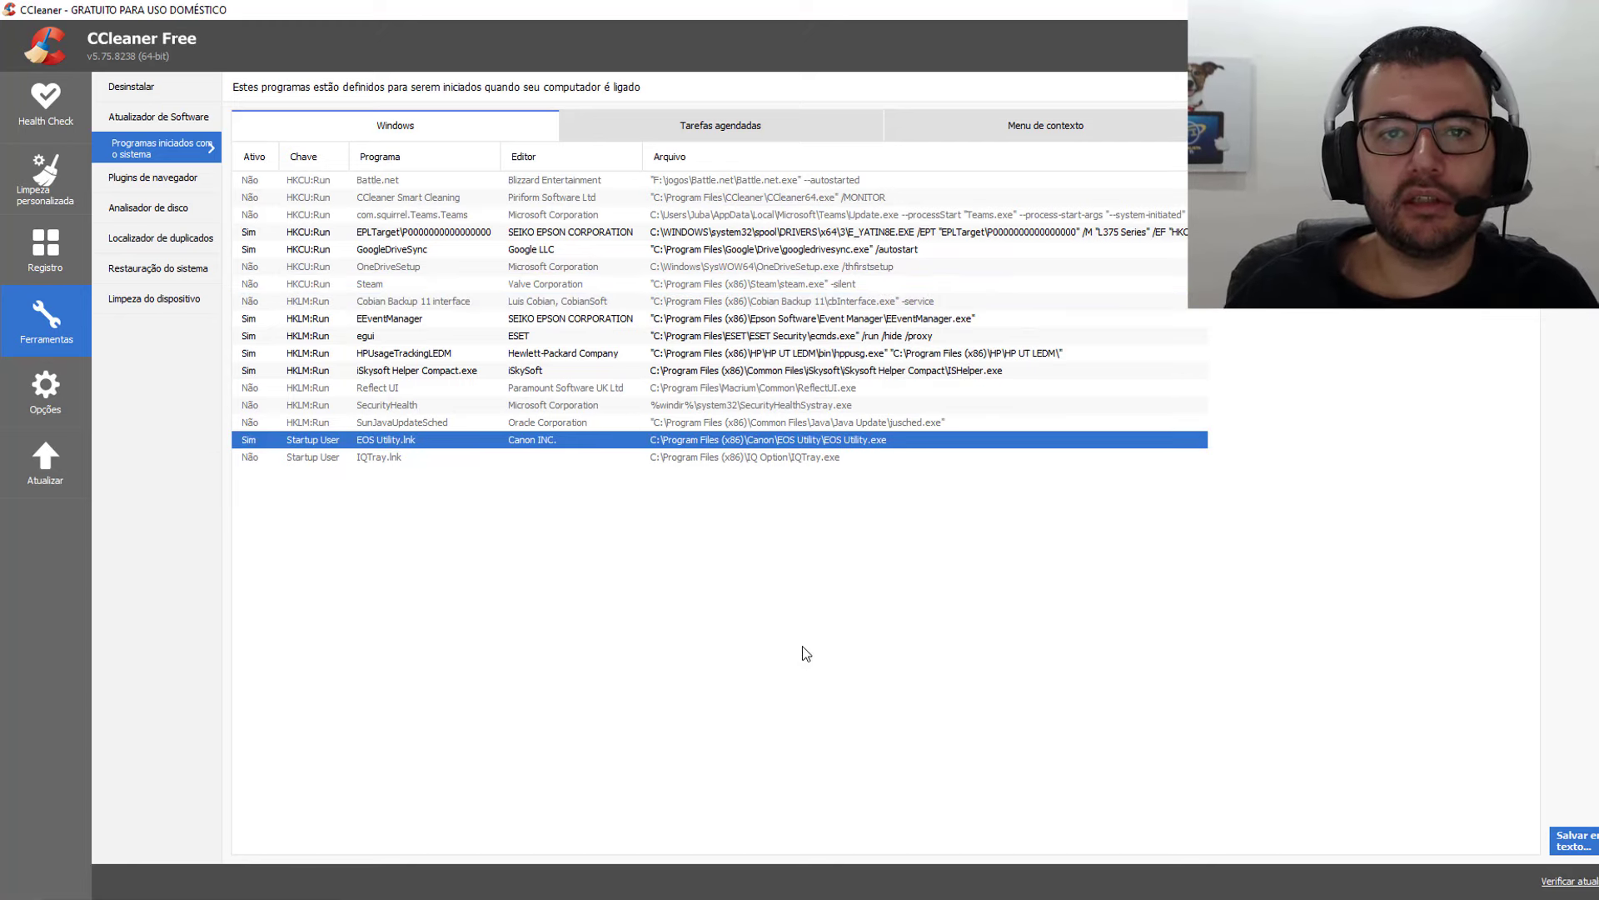
{"action": "left_click", "coordinate": [781, 570]}
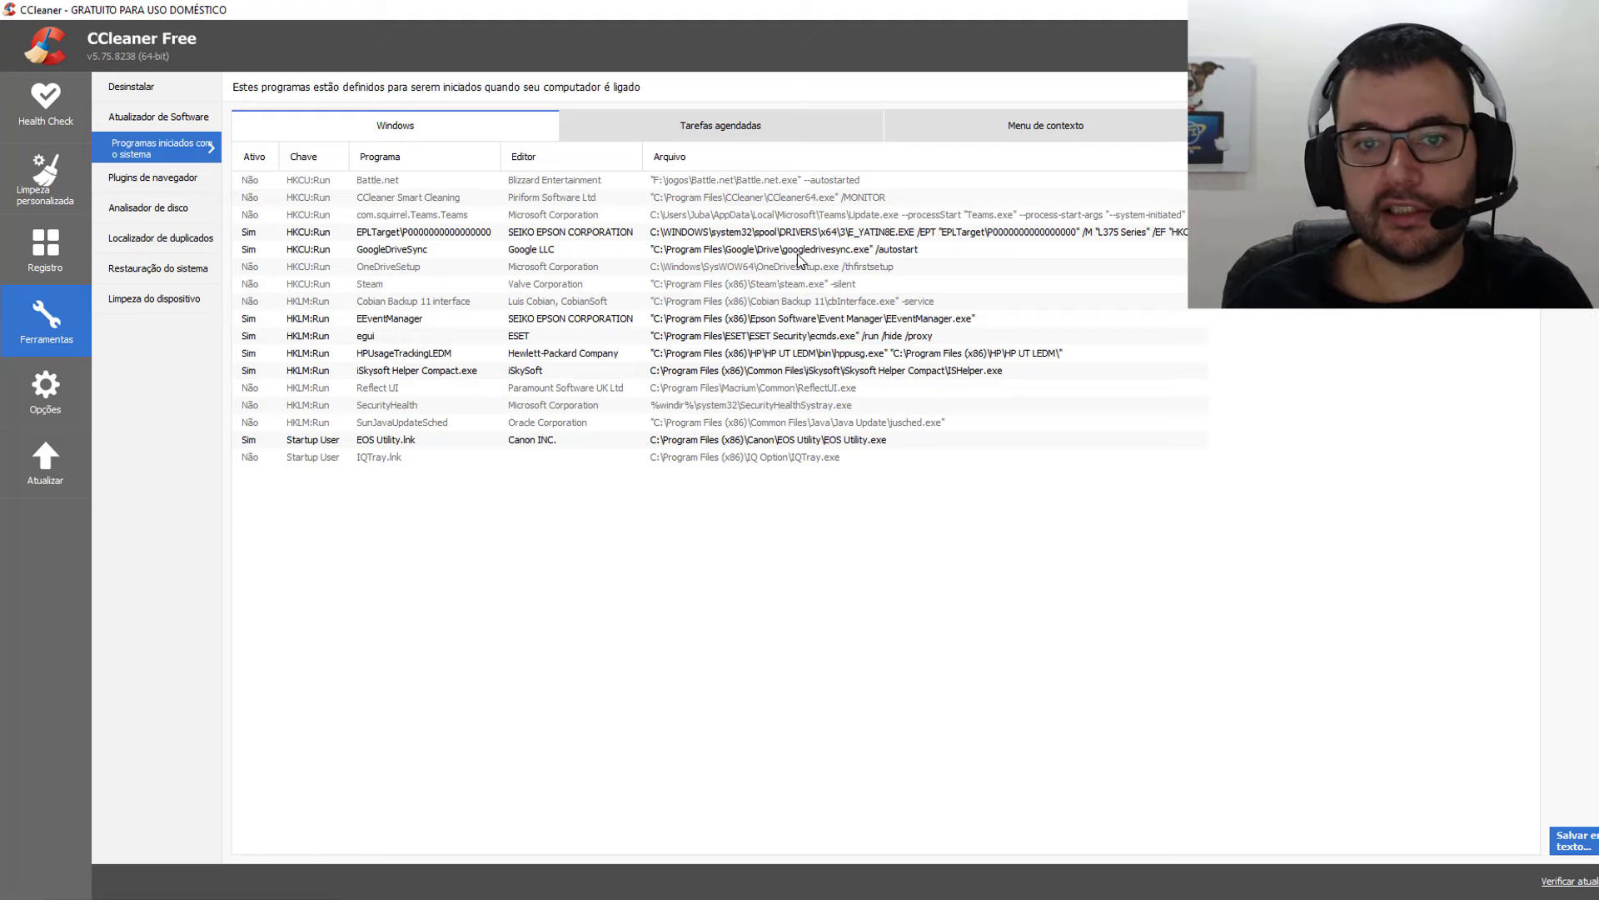
Step: Review the startup lists of scheduled tasks, Windows services and context menu entries
{"action": "left_click", "coordinate": [832, 135]}
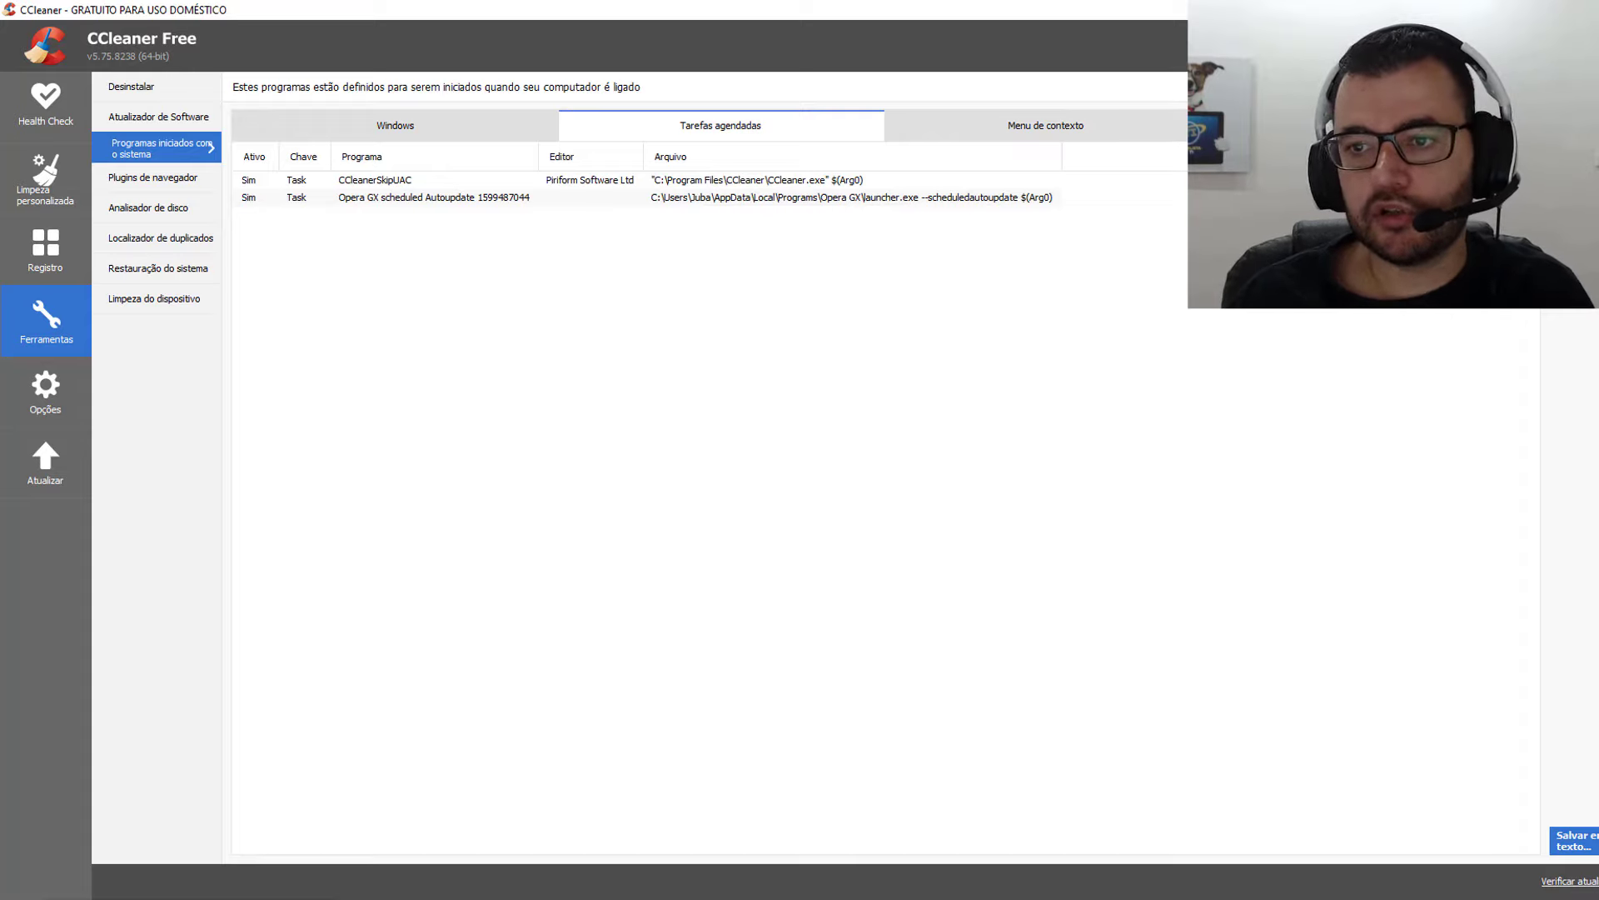
{"action": "left_click", "coordinate": [1375, 125]}
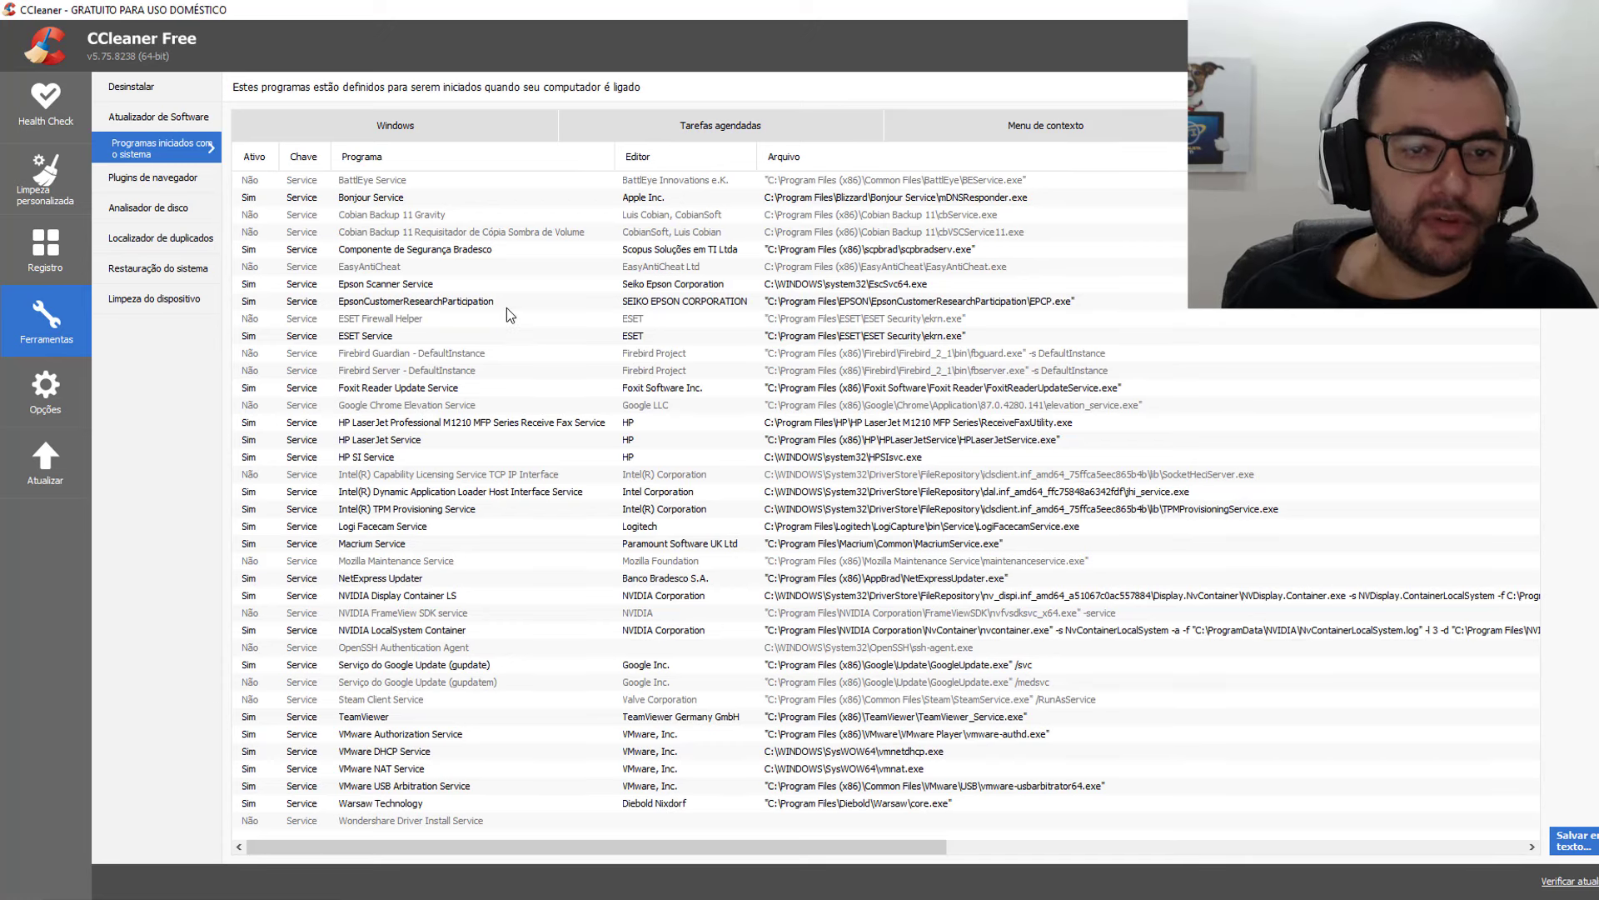
{"action": "left_click", "coordinate": [929, 116]}
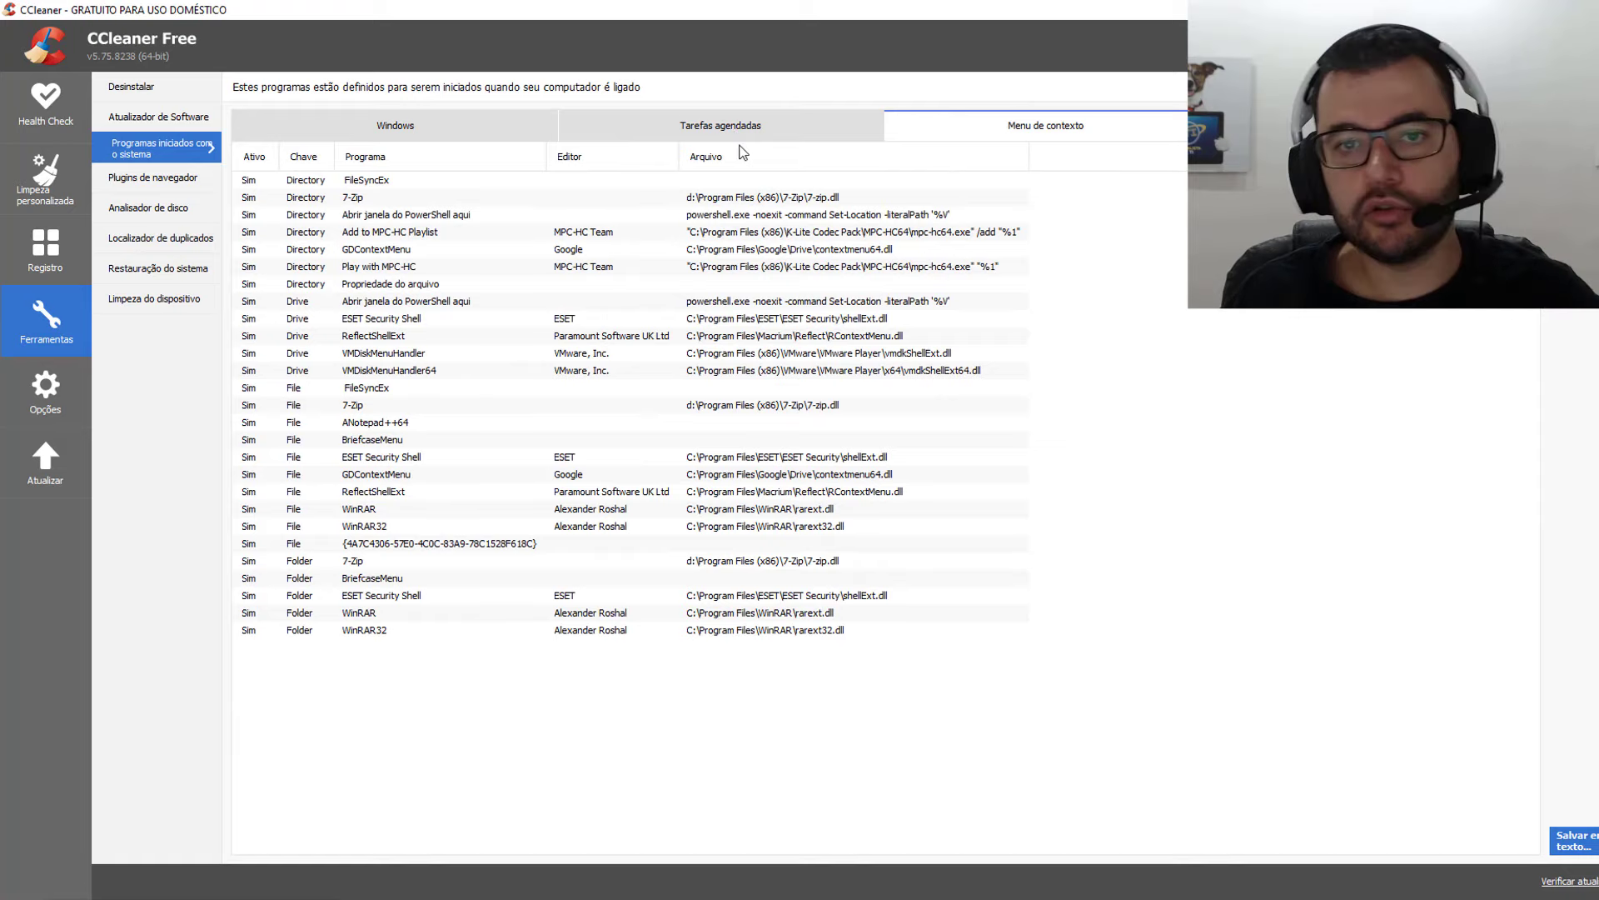
{"action": "left_click", "coordinate": [729, 127]}
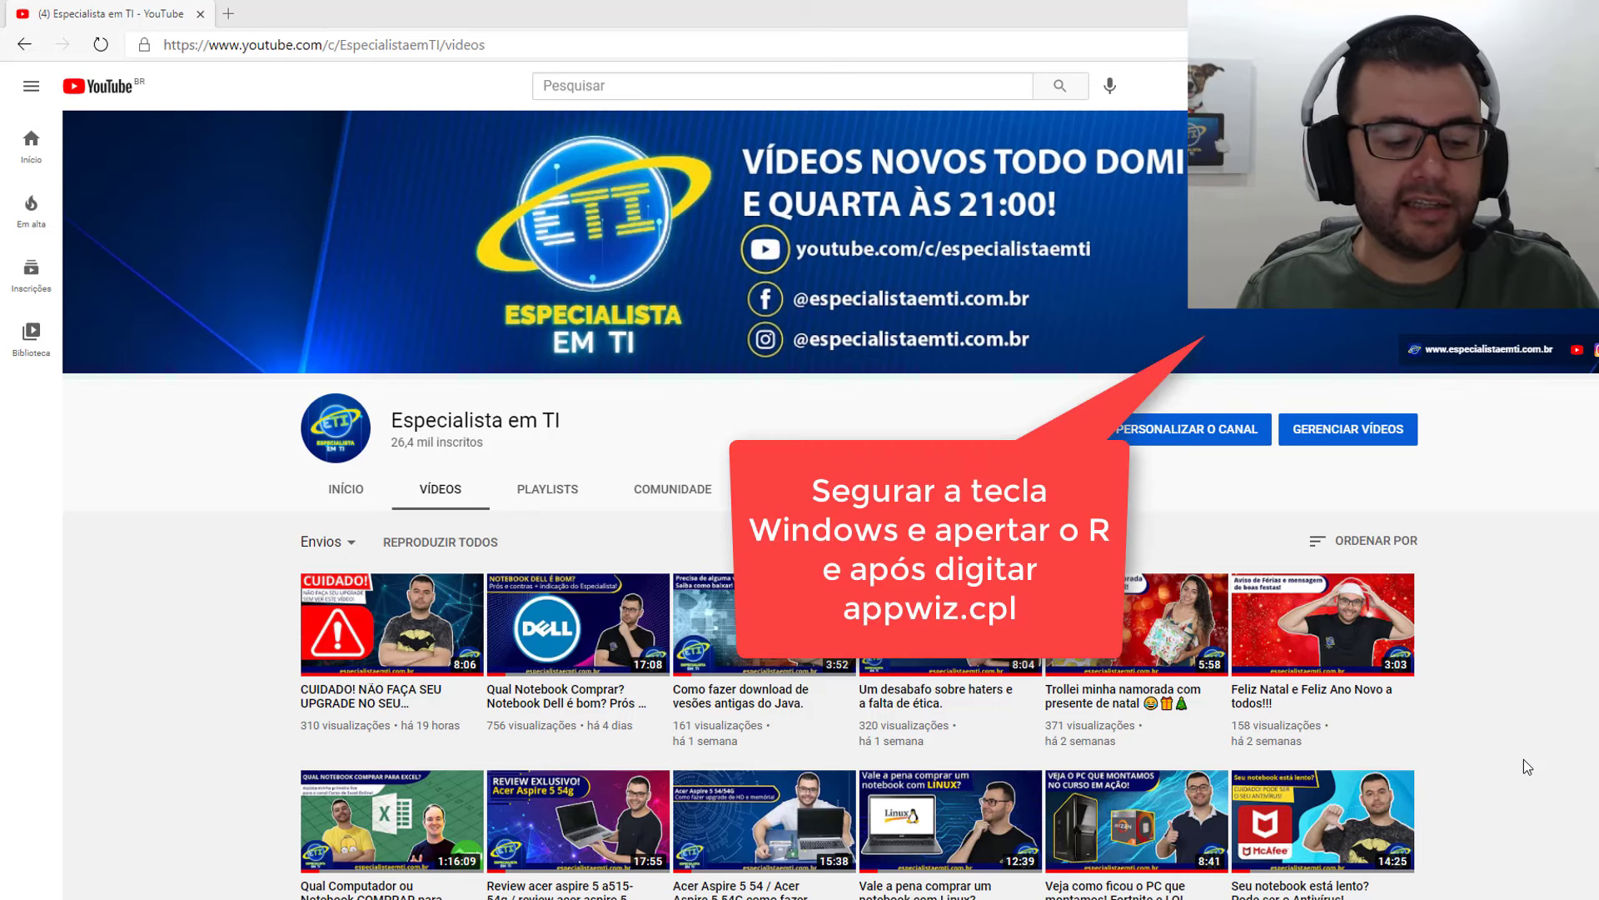
Step: Open the Windows Programs and Features window by running appwiz.cpl
{"action": "key", "text": "super+r"}
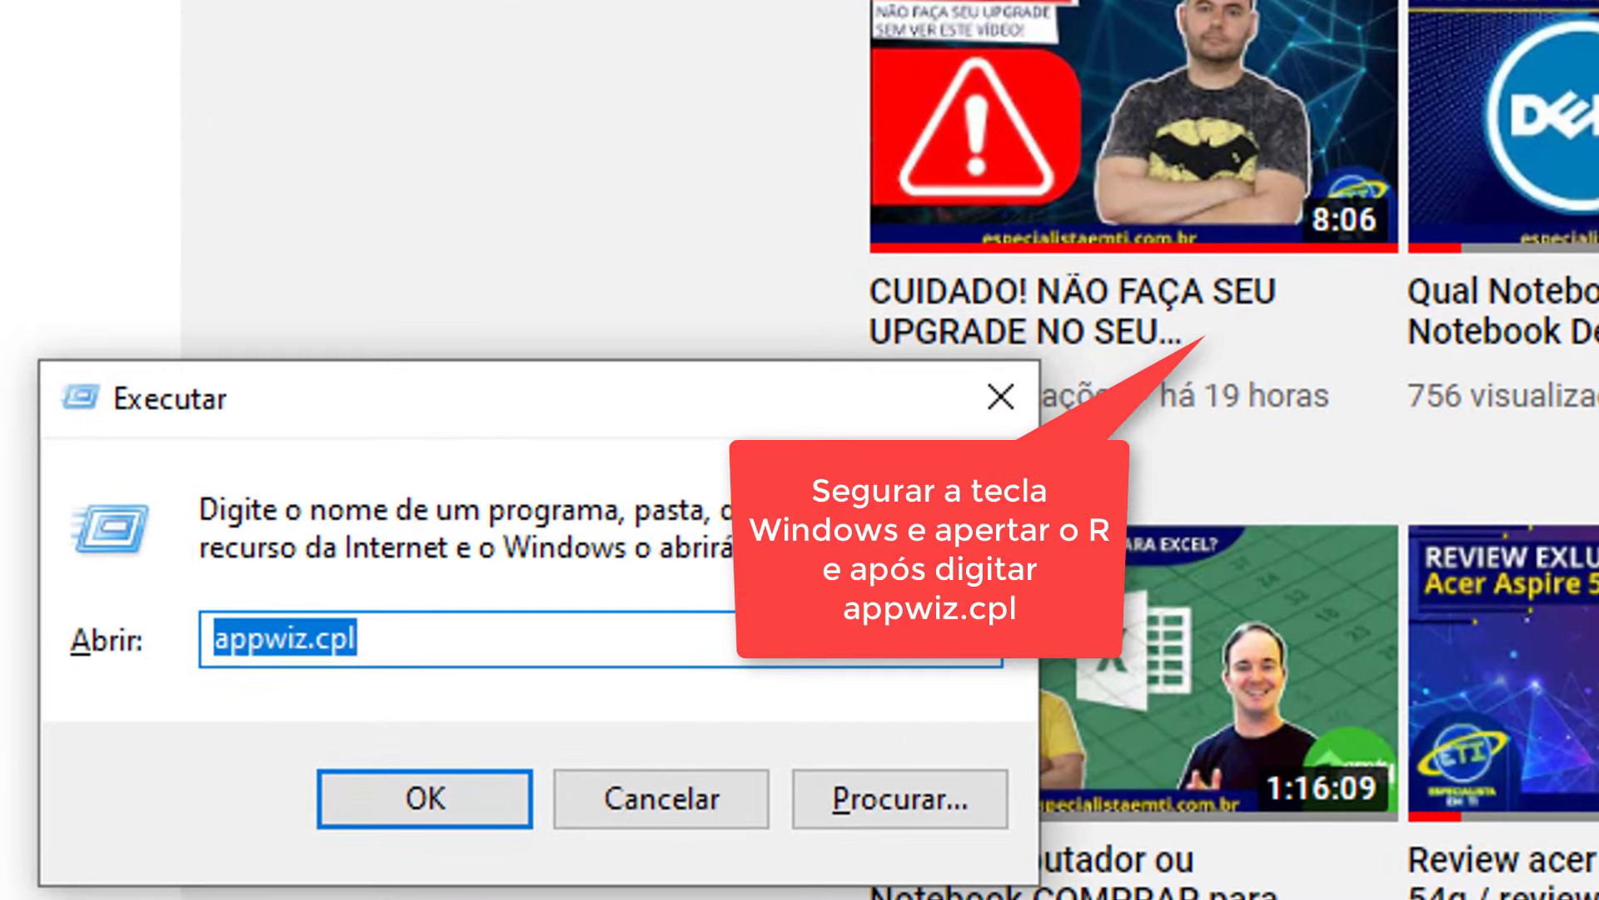
{"action": "left_click", "coordinate": [131, 803]}
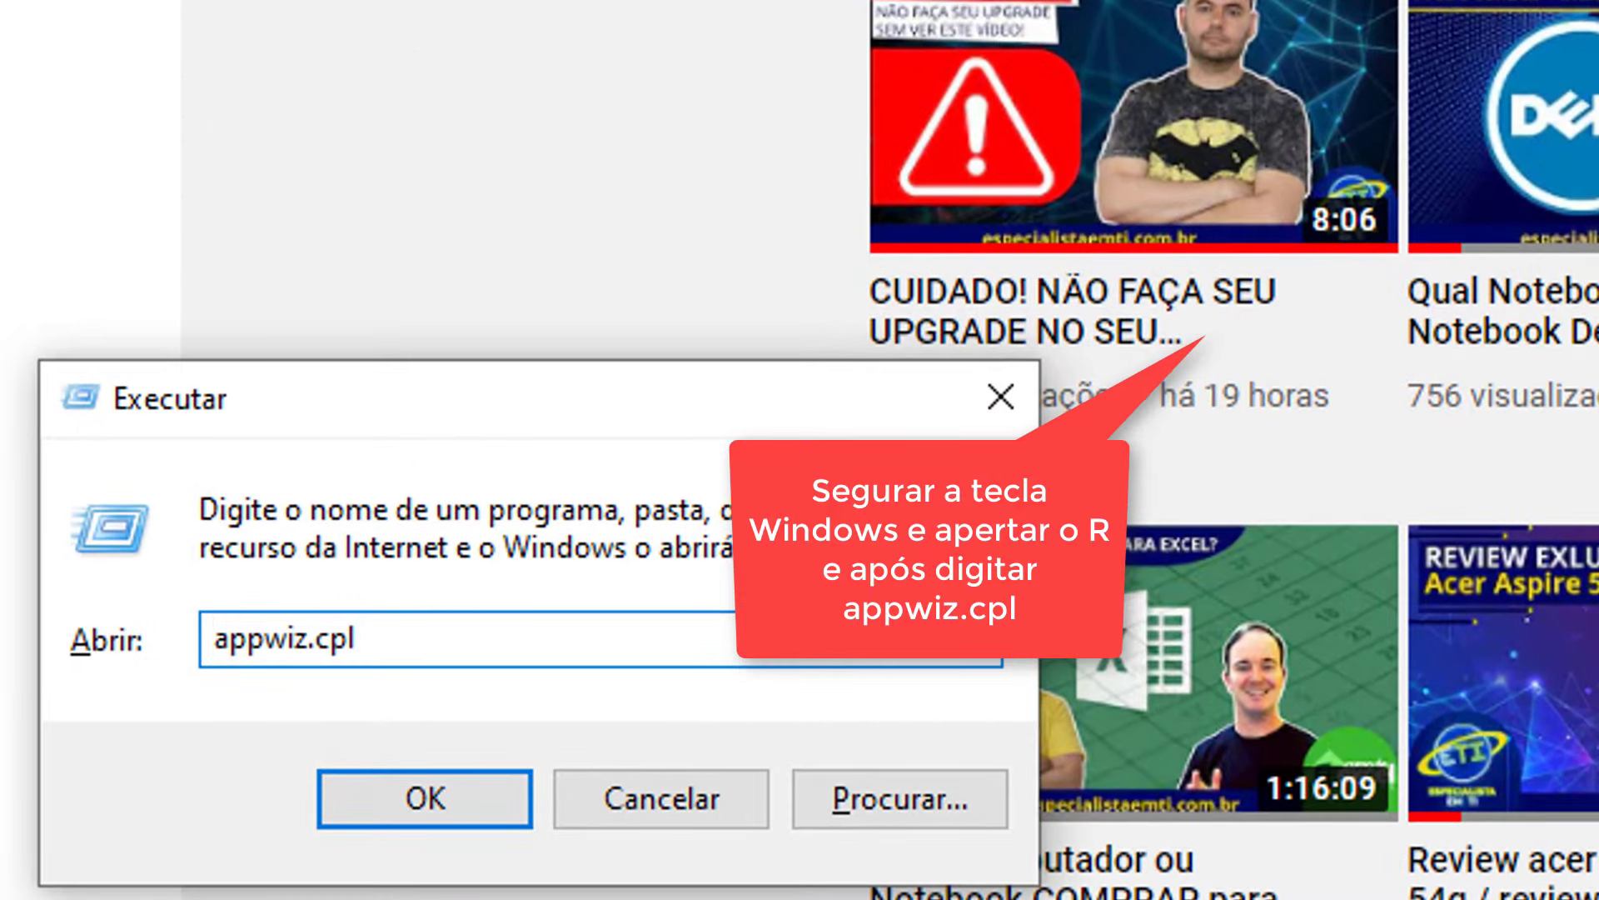
{"action": "key", "text": "Return"}
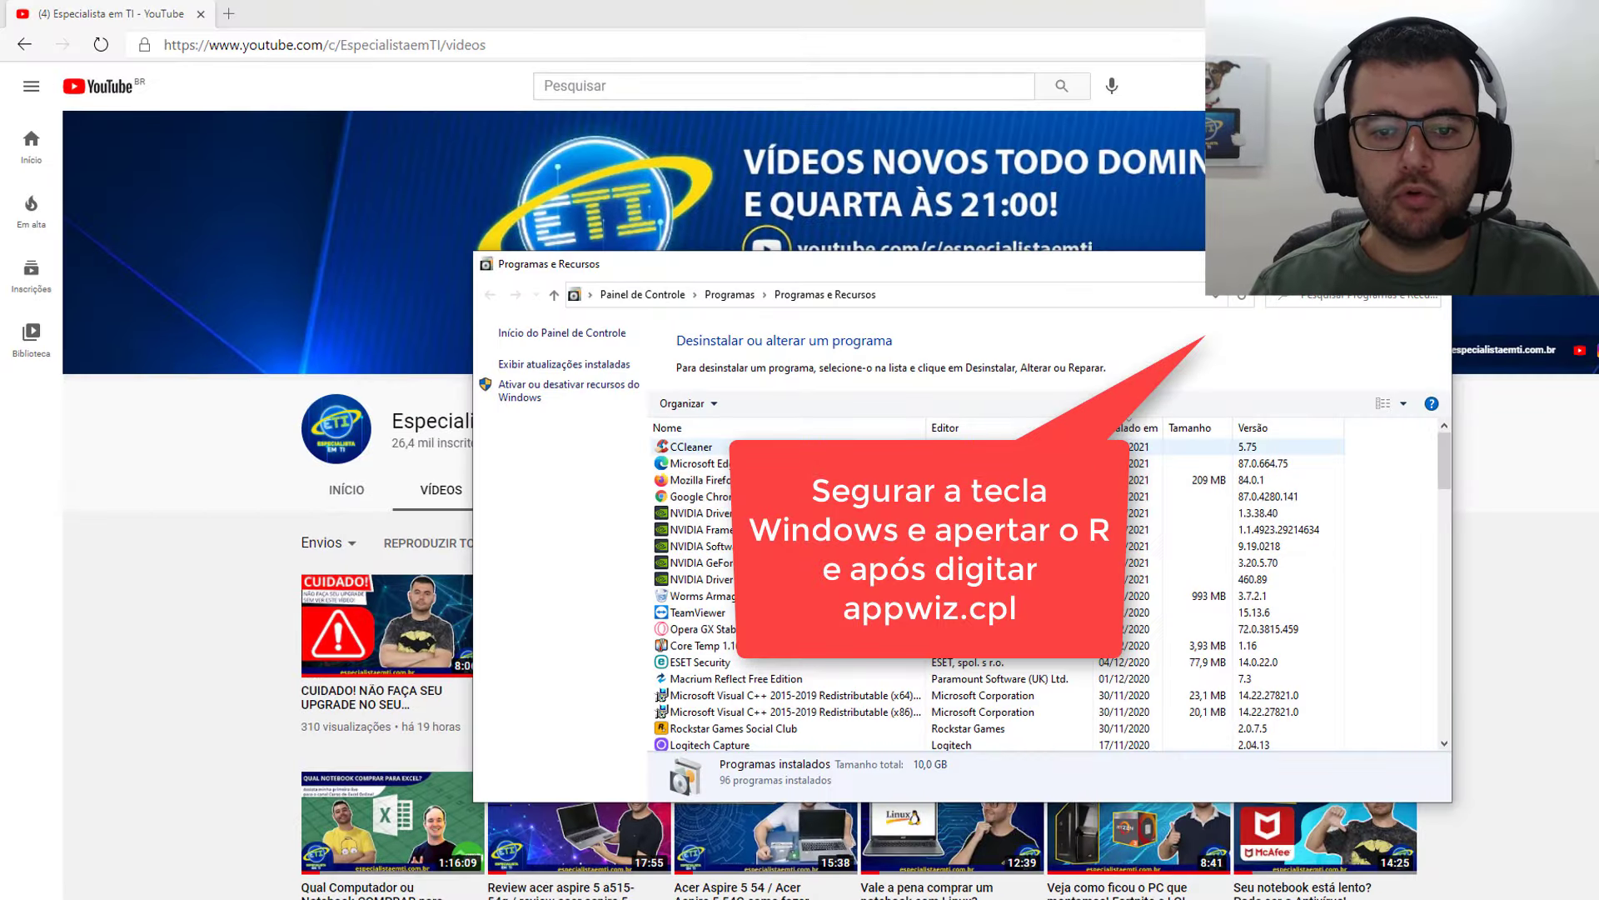
Step: Uninstall CCleaner 5.75 from the installed programs and finish its uninstall wizard
{"action": "left_click", "coordinate": [692, 447]}
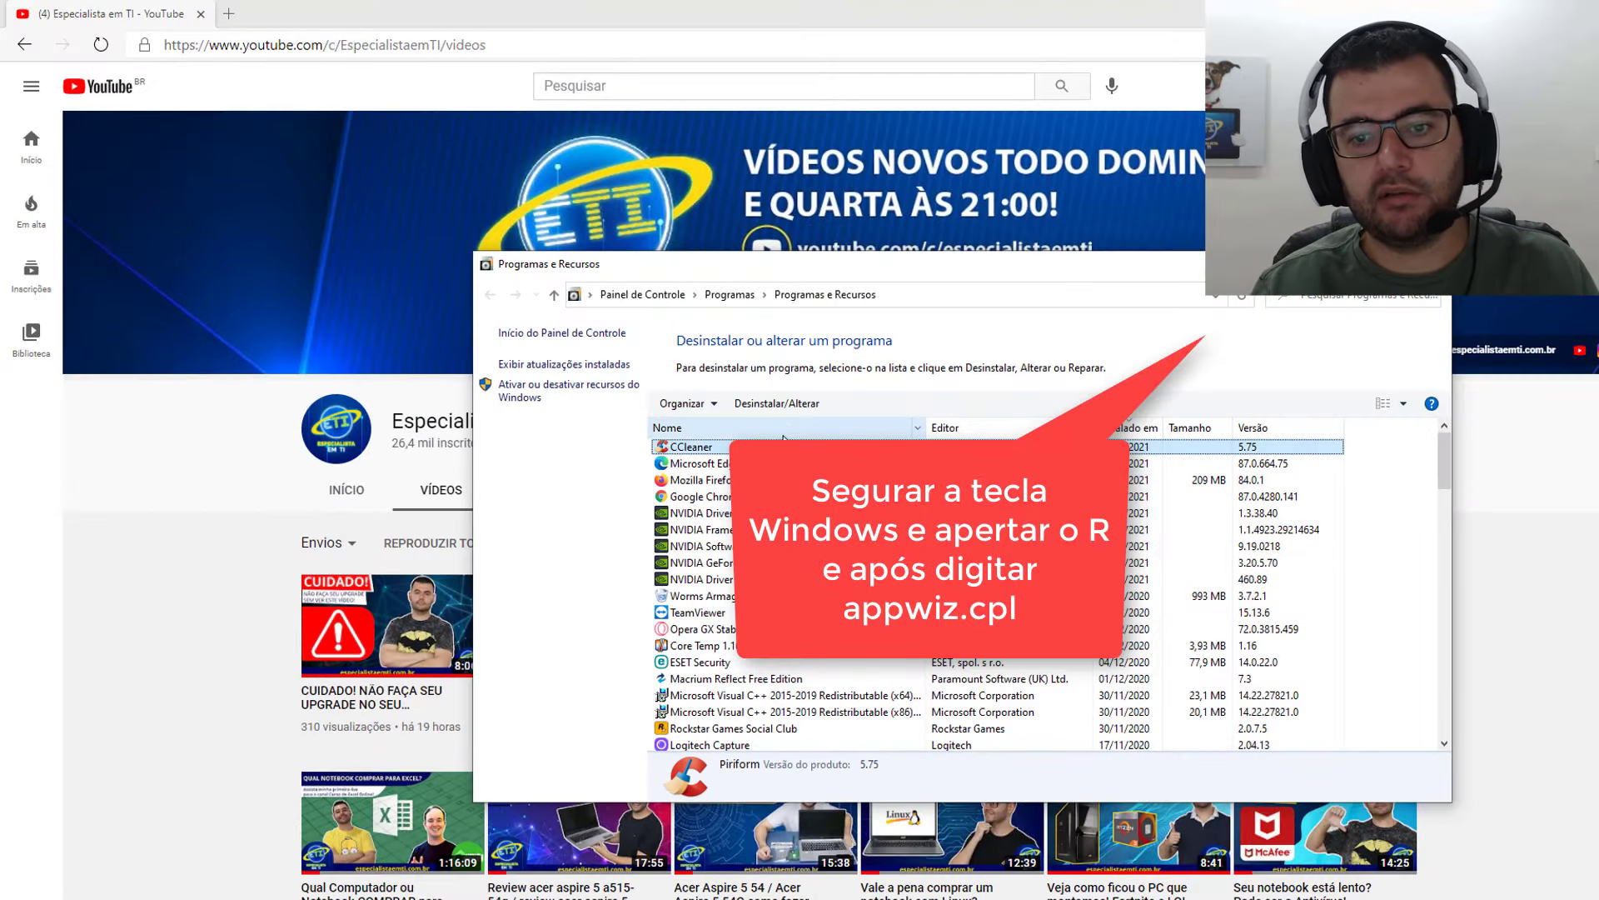
{"action": "left_click", "coordinate": [783, 405]}
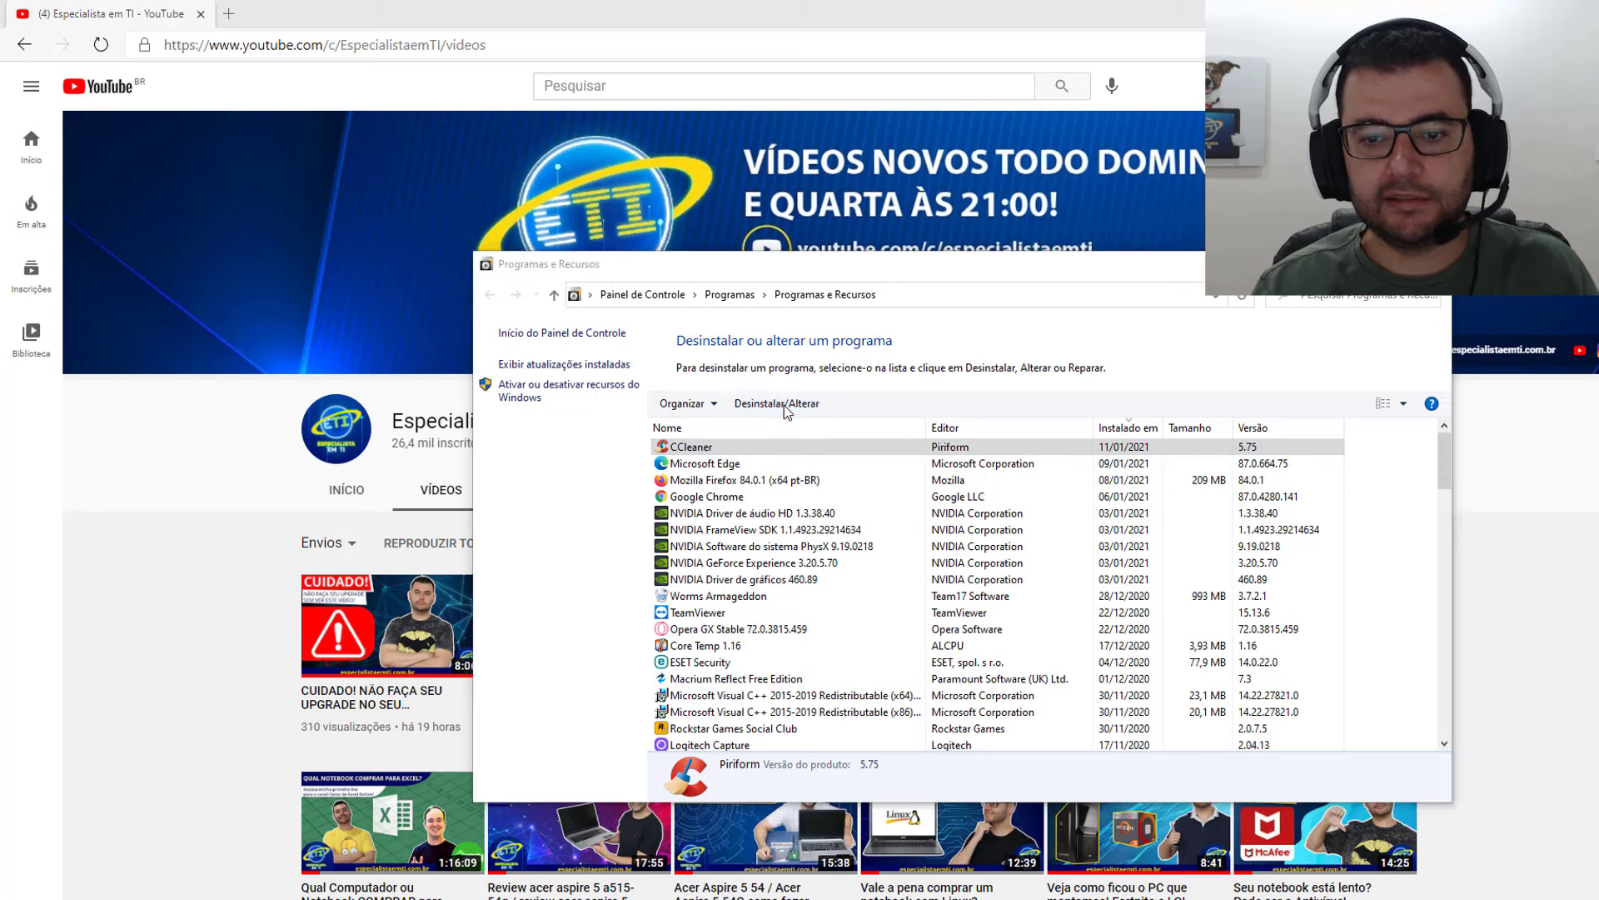
{"action": "left_click", "coordinate": [930, 603]}
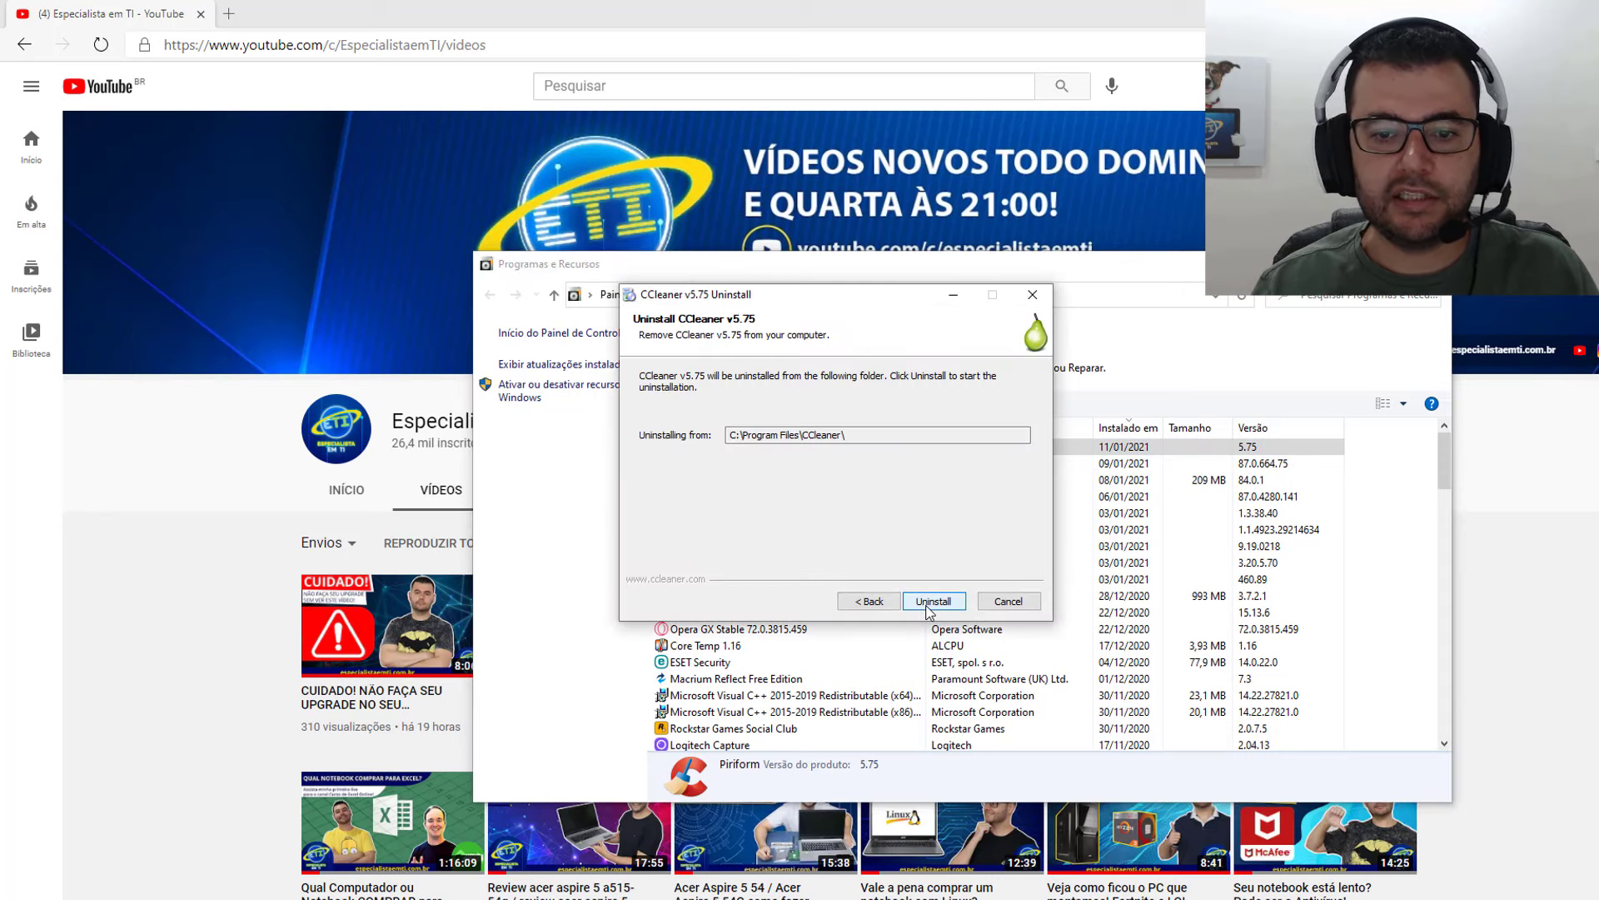
{"action": "left_click", "coordinate": [930, 601]}
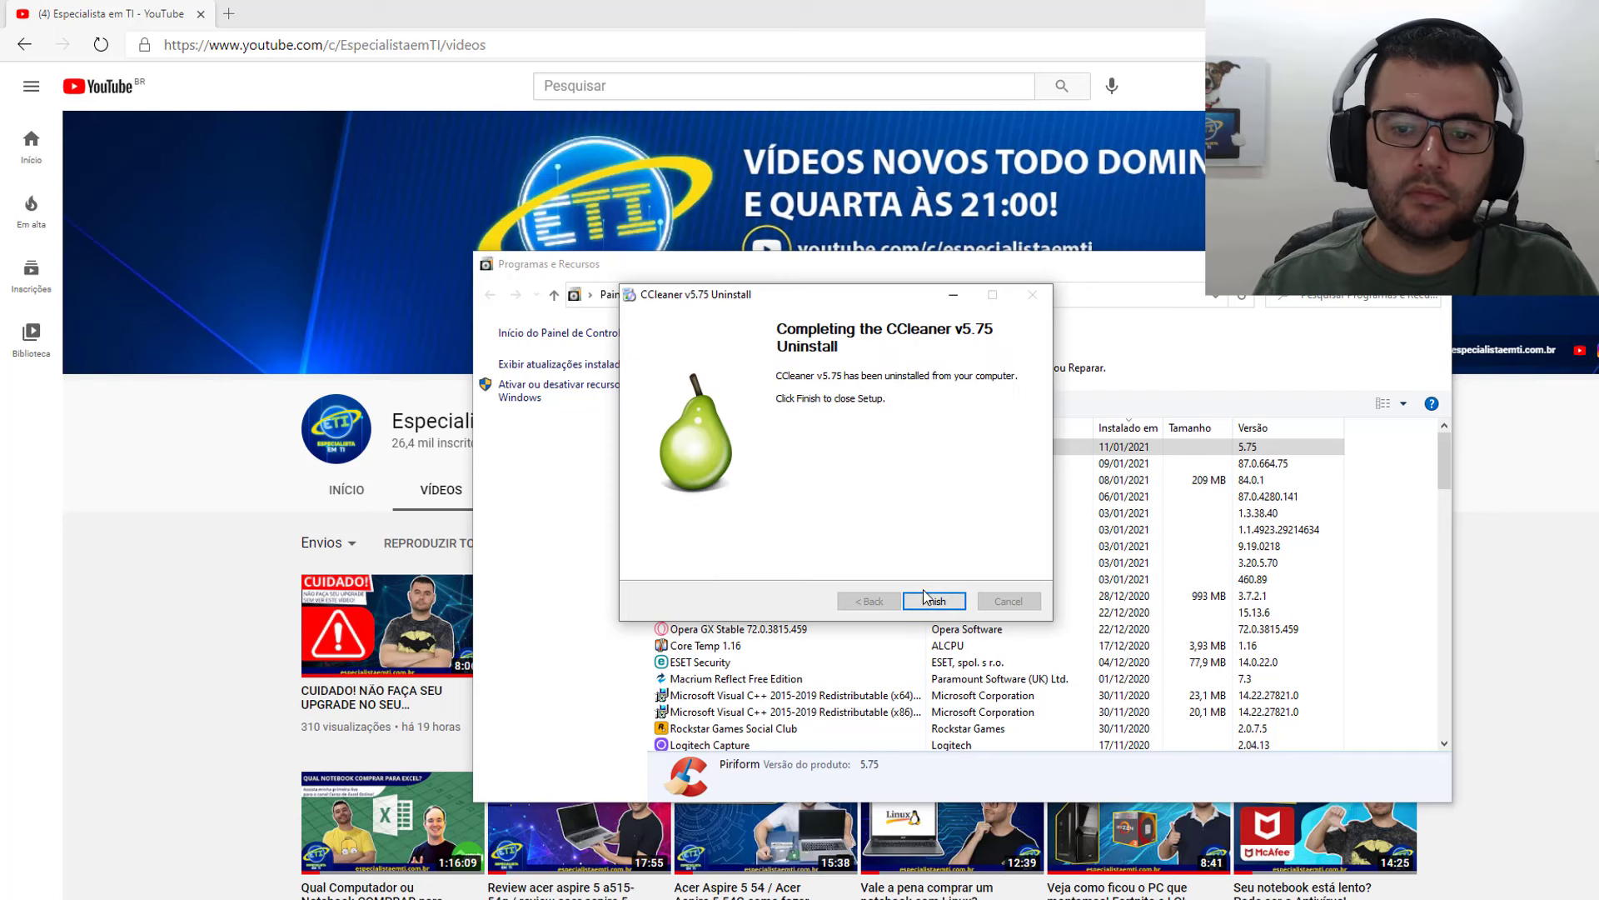
{"action": "left_click", "coordinate": [927, 600]}
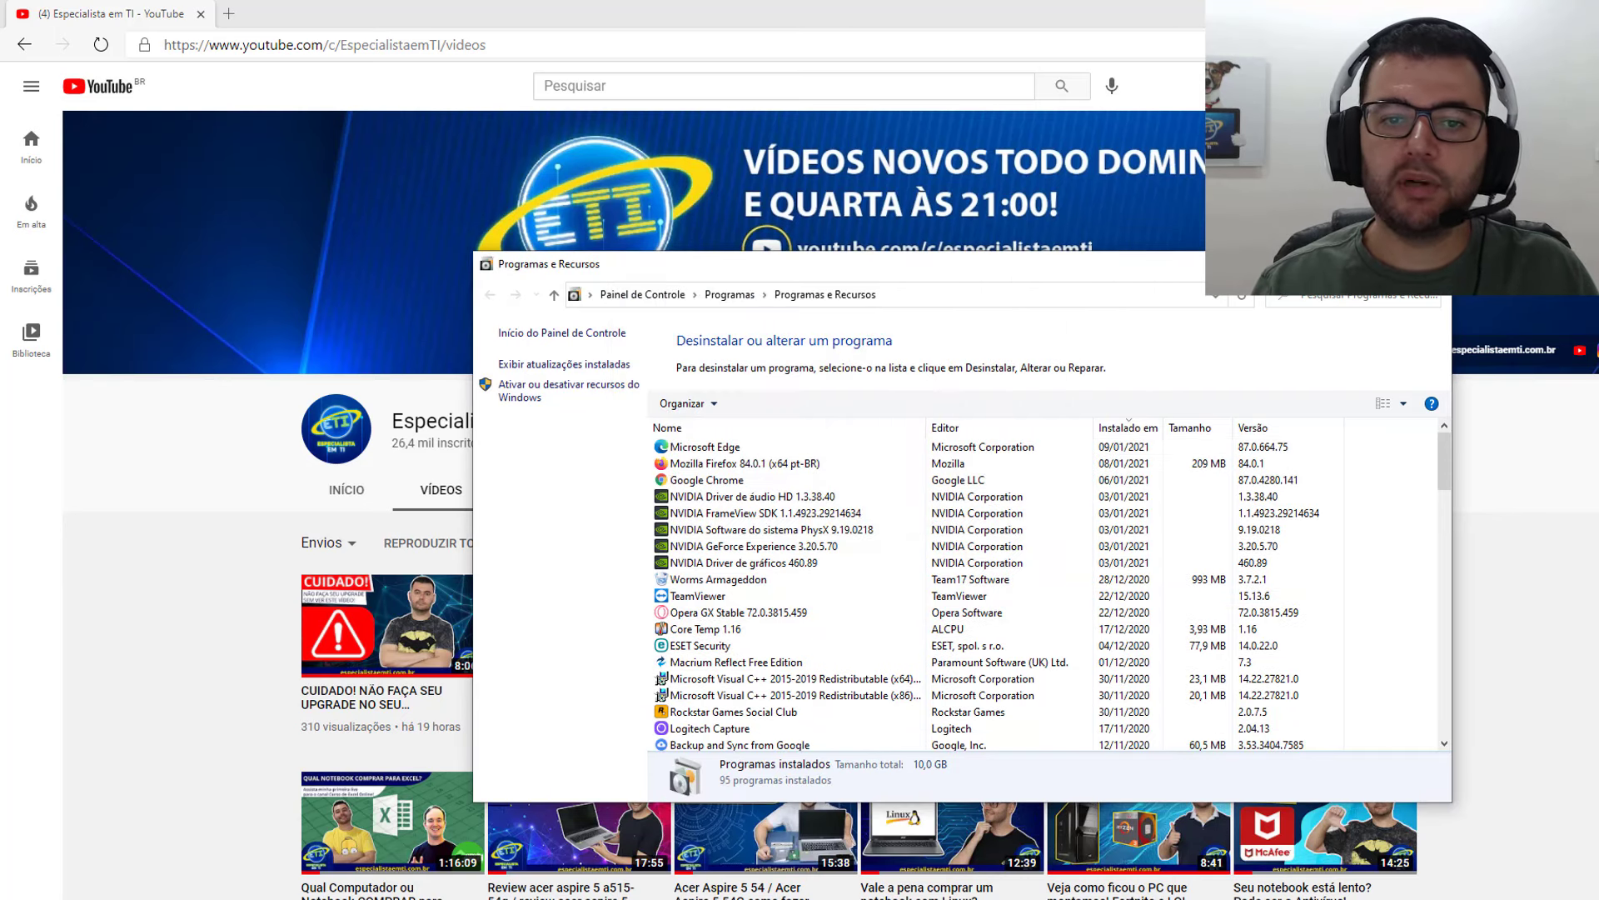
{"action": "left_click", "coordinate": [1082, 248]}
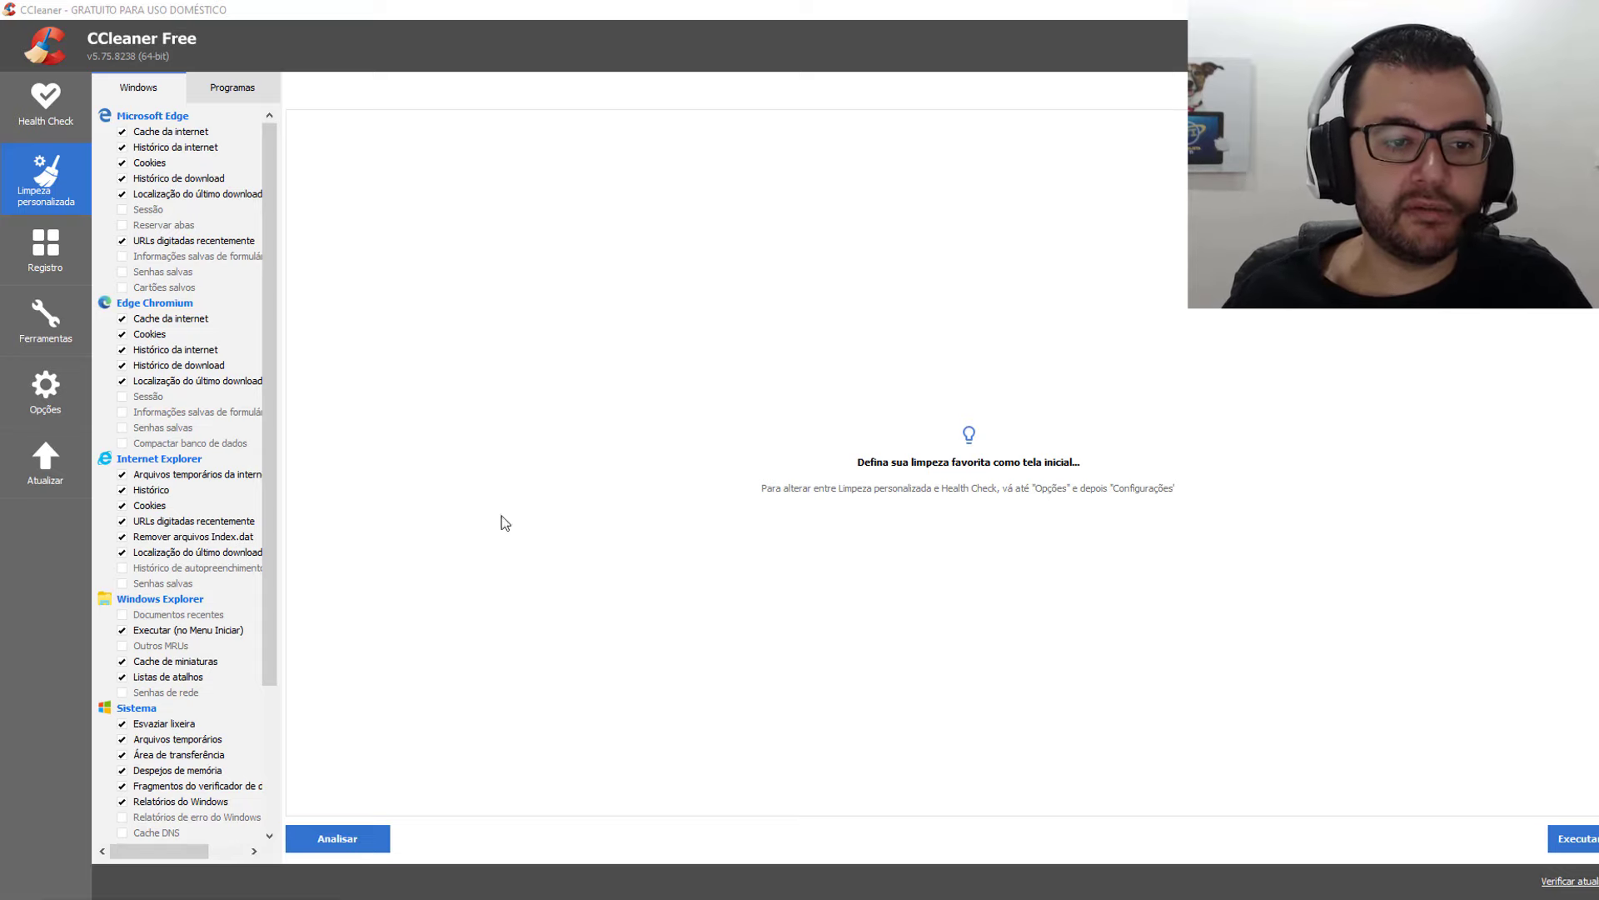
{"action": "scroll", "coordinate": [119, 492], "scroll_direction": "down", "scroll_amount": 4}
{"action": "scroll", "coordinate": [208, 425], "scroll_direction": "up", "scroll_amount": 4}
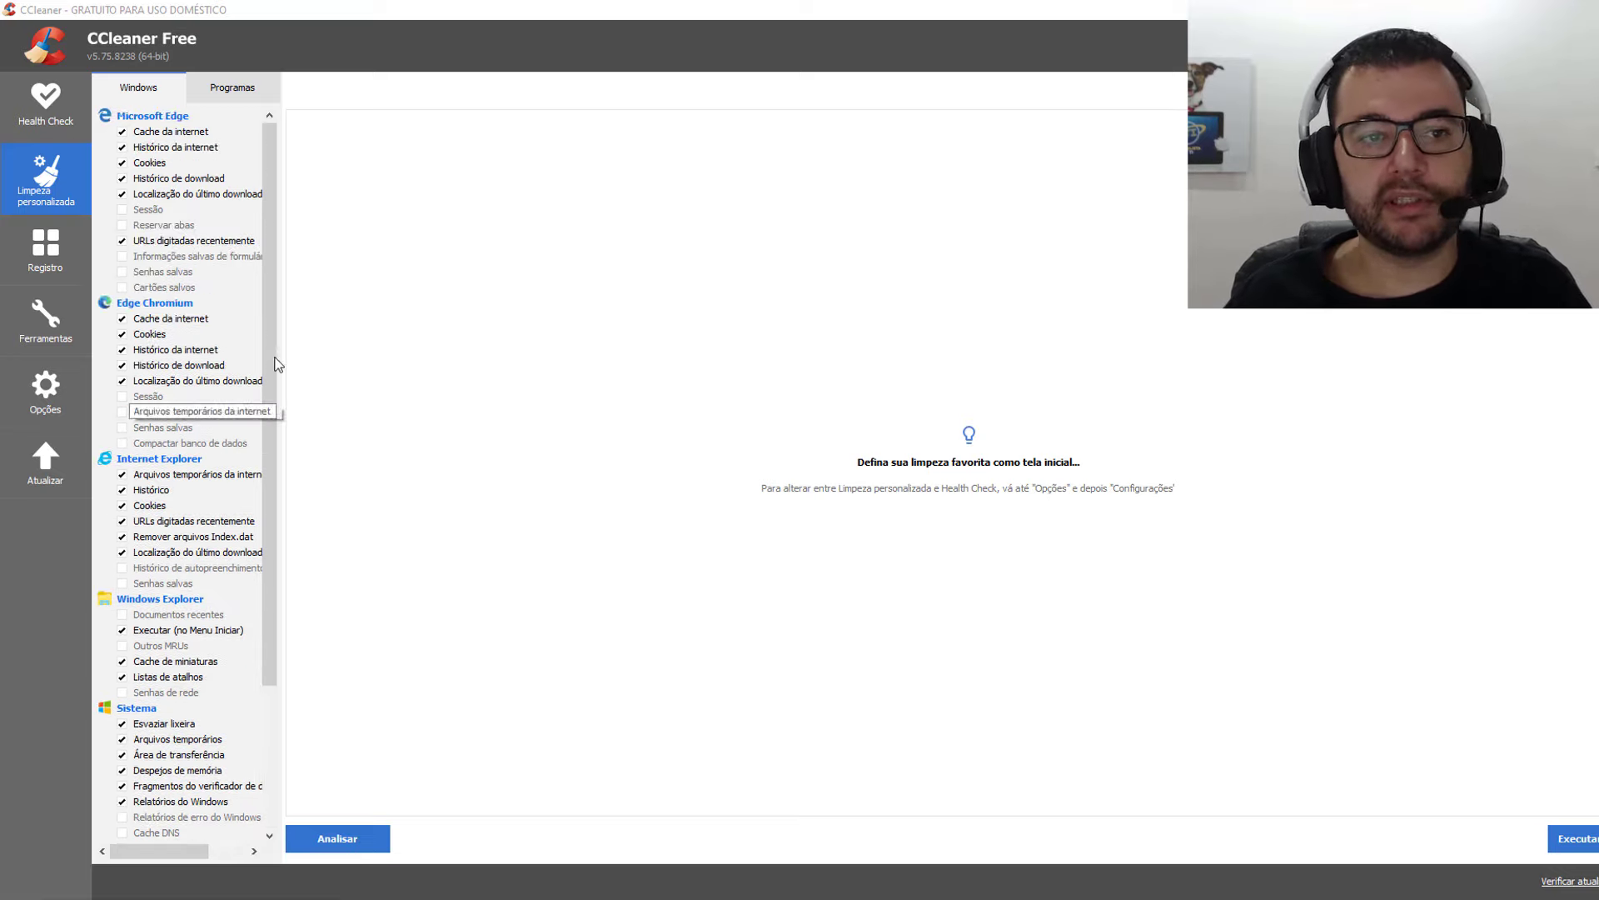